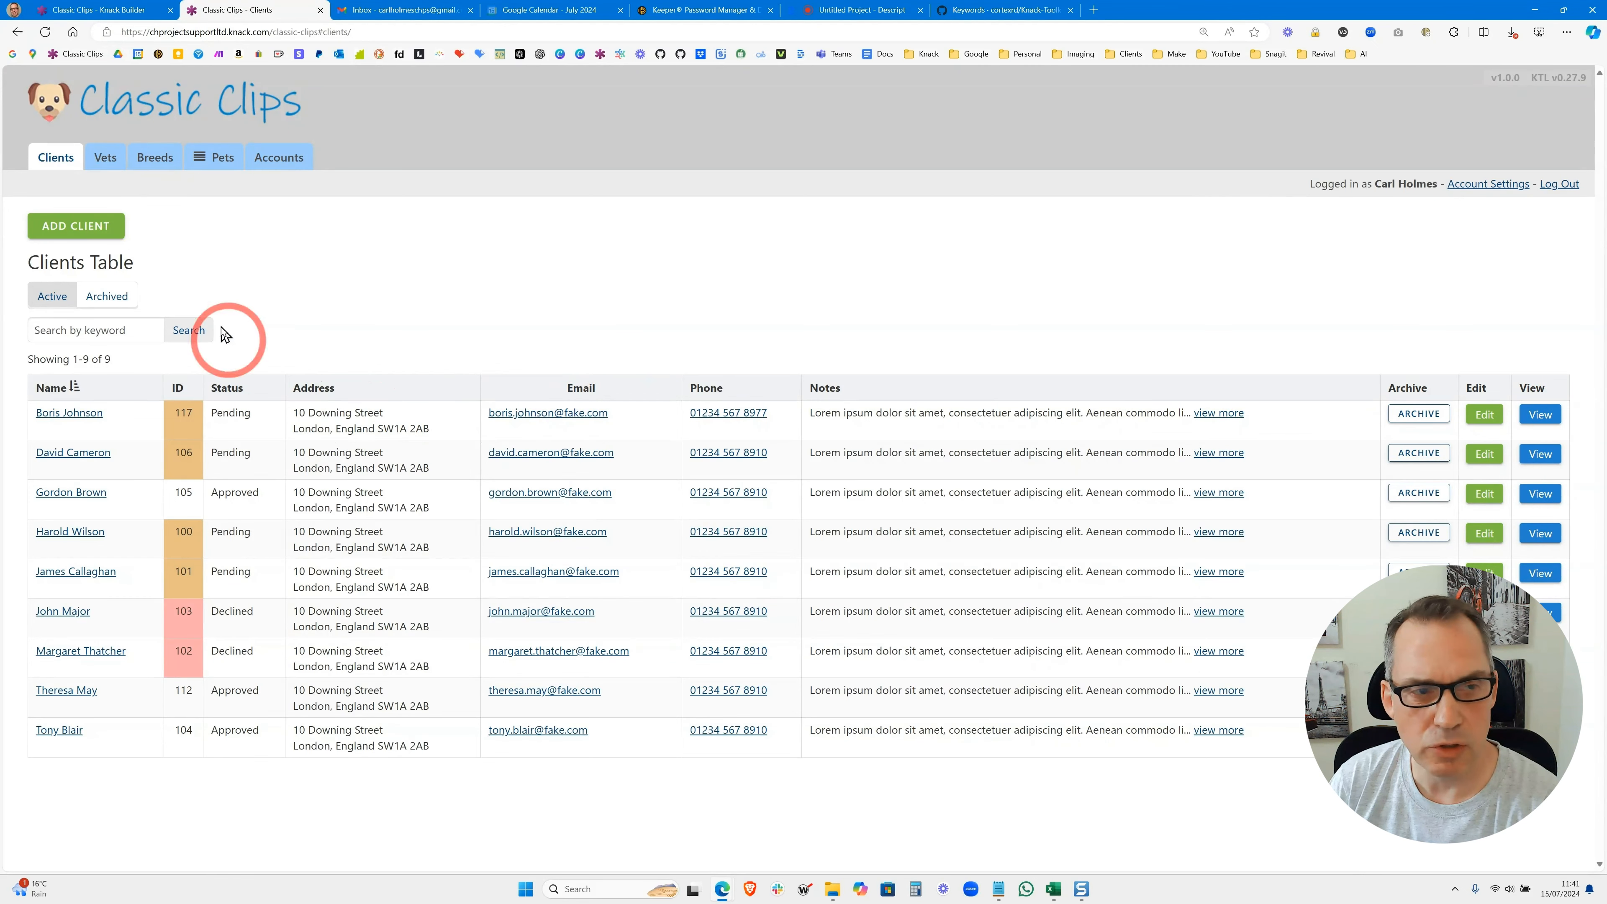
Switch to the Knack Builder and view the Record History table's fields
{"action": "left_click", "coordinate": [75, 10]}
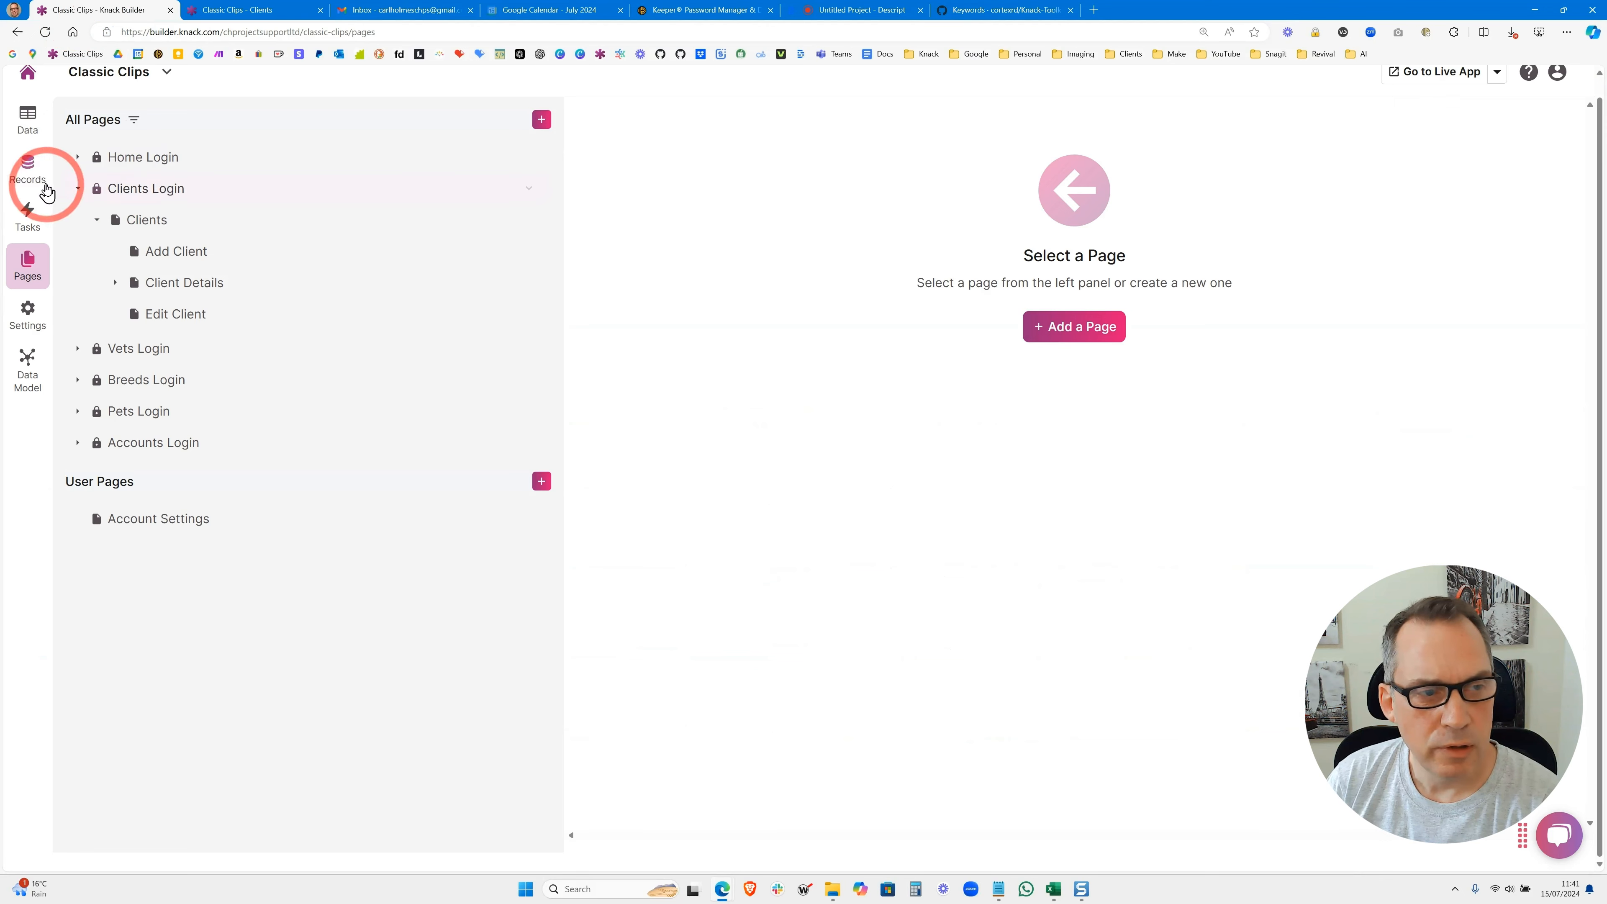
{"action": "left_click", "coordinate": [28, 136]}
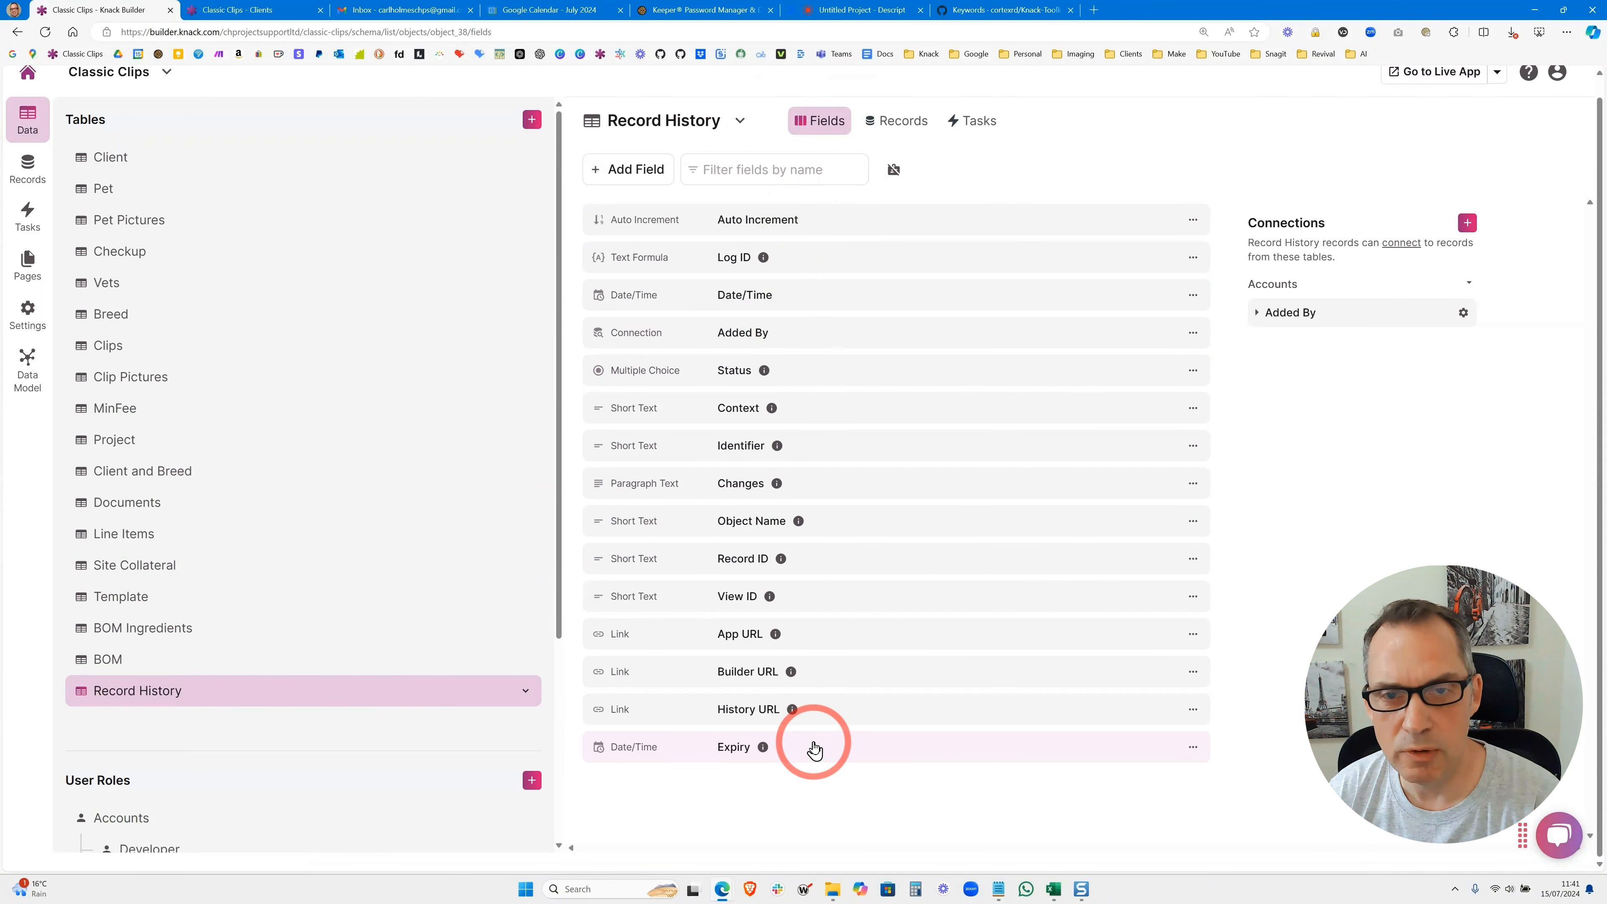
Download the Record History.csv template linked in the GitHub wiki's Add Record History section and review its columns in Excel
{"action": "left_click", "coordinate": [989, 12]}
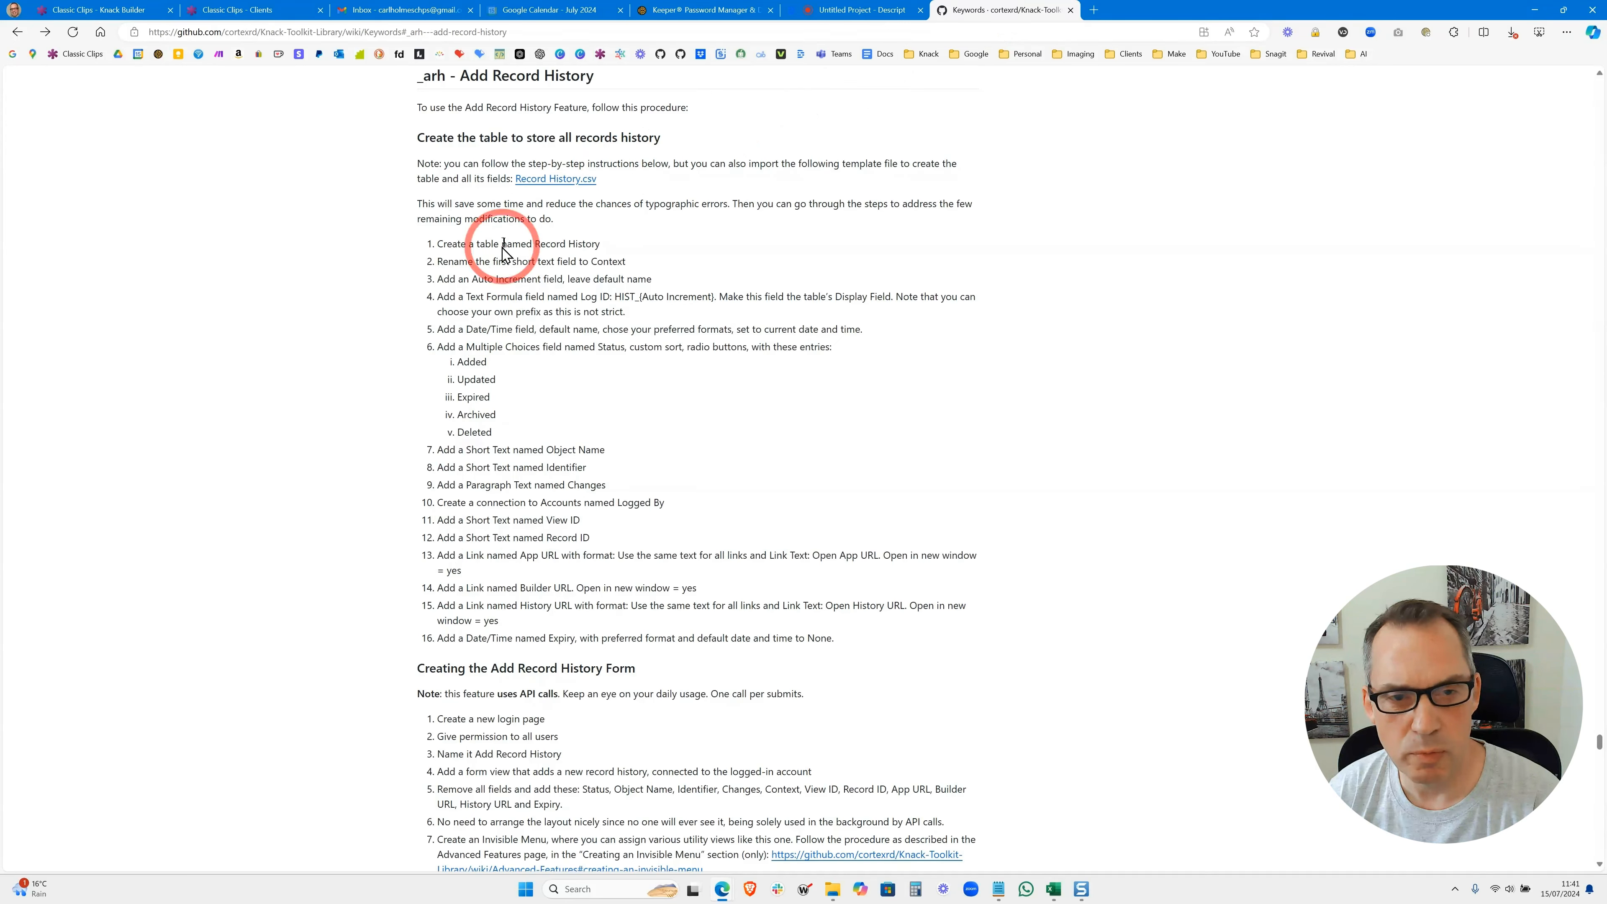
{"action": "left_click", "coordinate": [557, 182]}
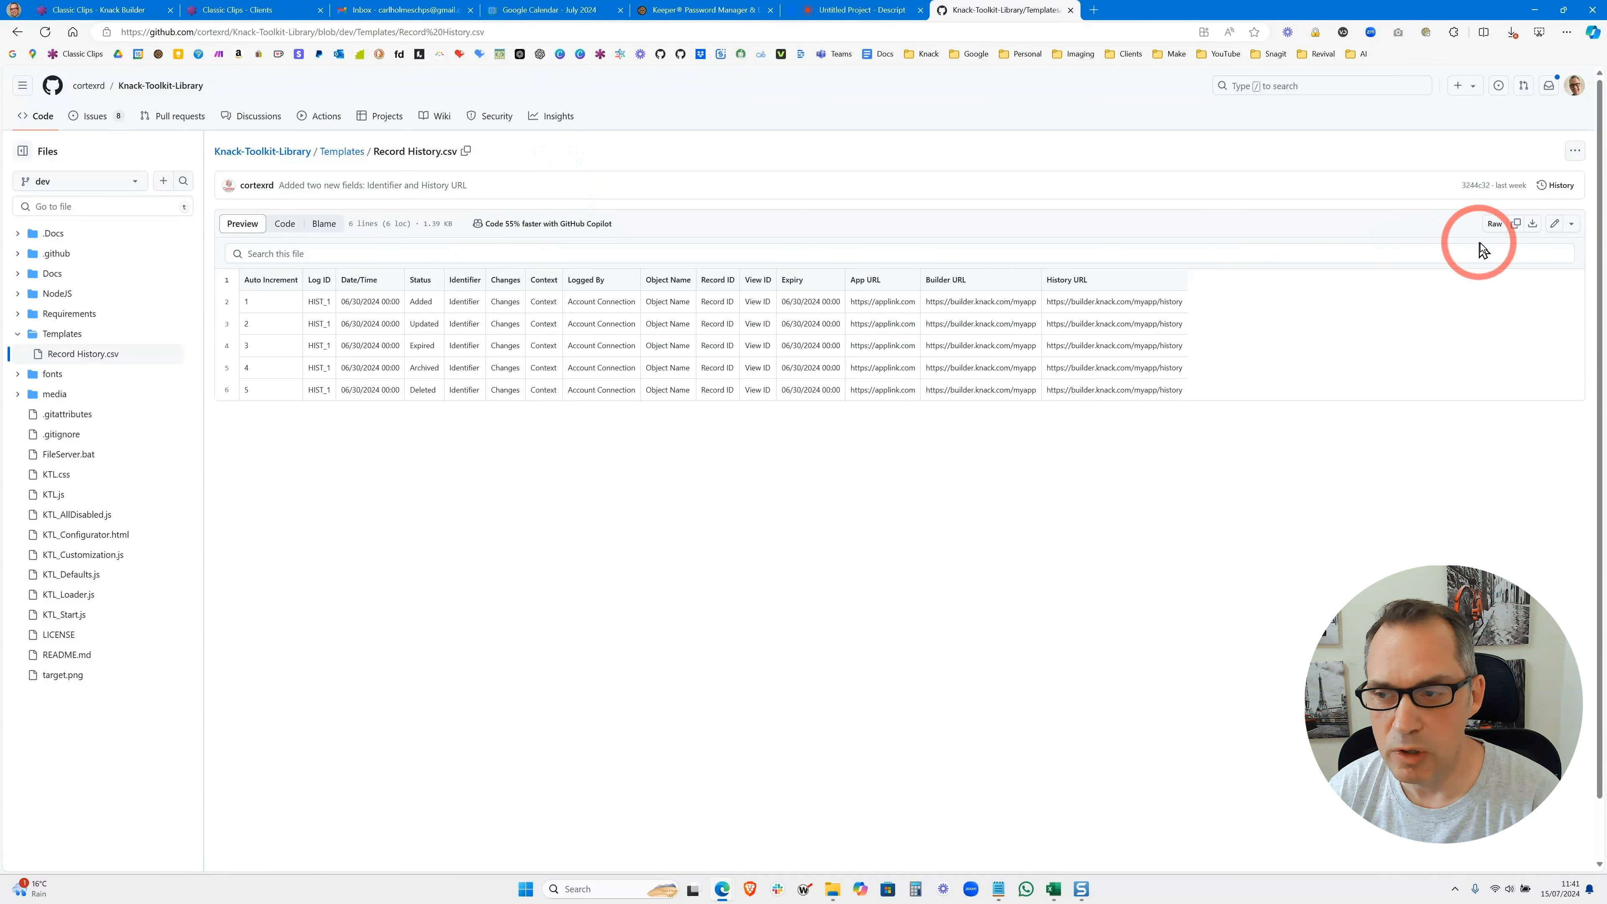
{"action": "left_click", "coordinate": [1533, 225]}
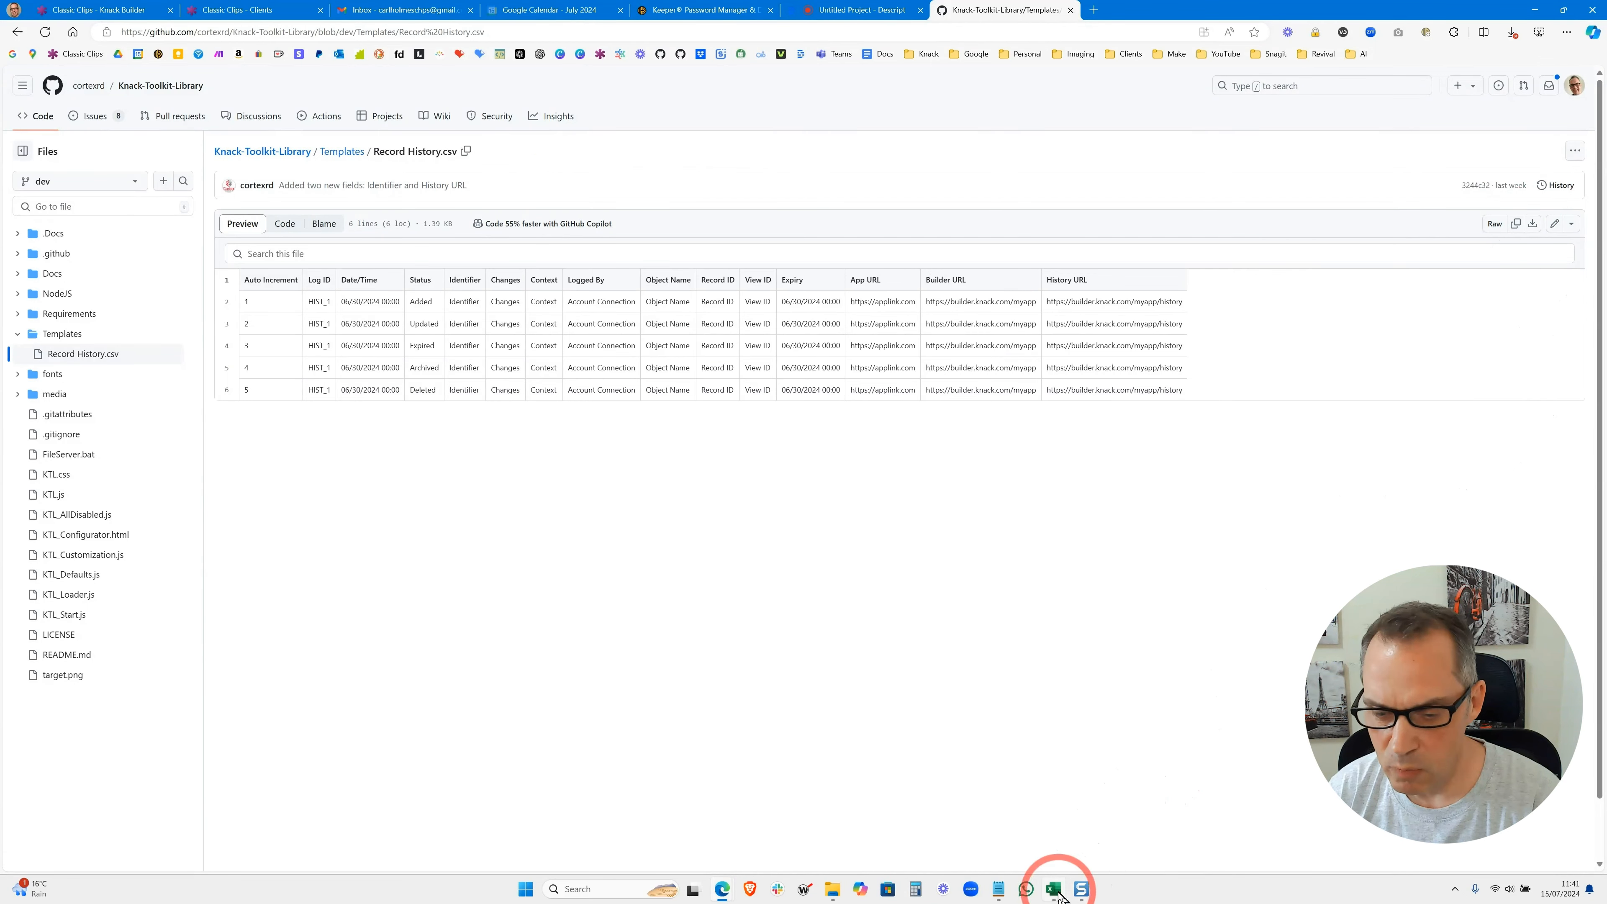
{"action": "left_click_drag", "start_coordinate": [1605, 231], "coordinate": [570, 197]}
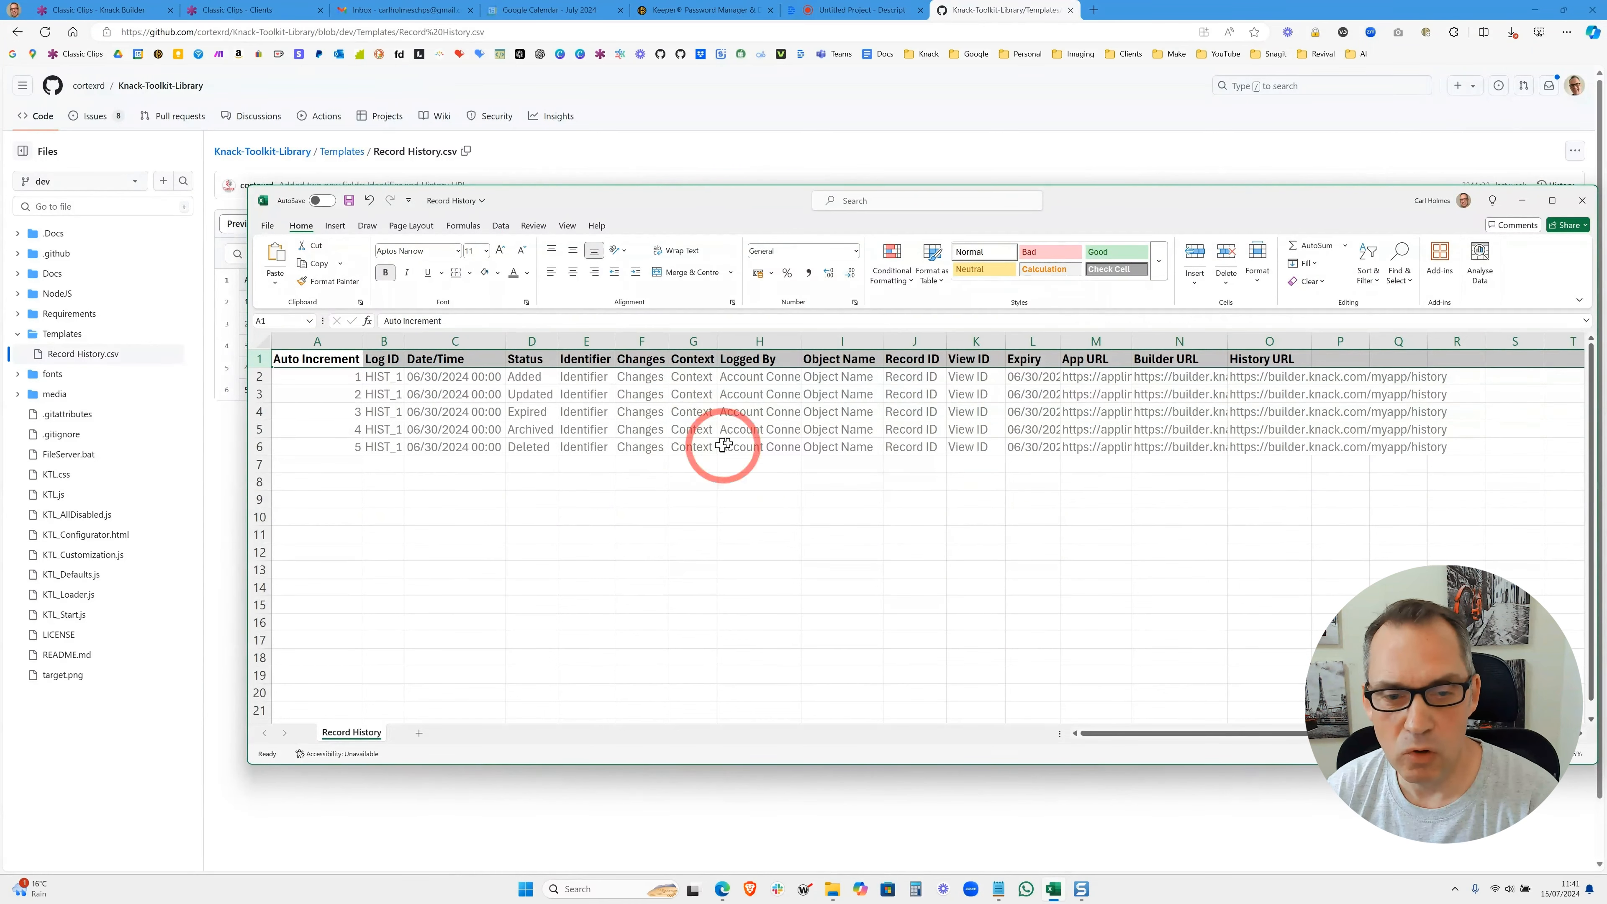
{"action": "left_click_drag", "start_coordinate": [1116, 219], "coordinate": [1606, 278]}
Return to the Knack Builder and check the settings of the Record History table's Auto Increment field
{"action": "left_click", "coordinate": [114, 9]}
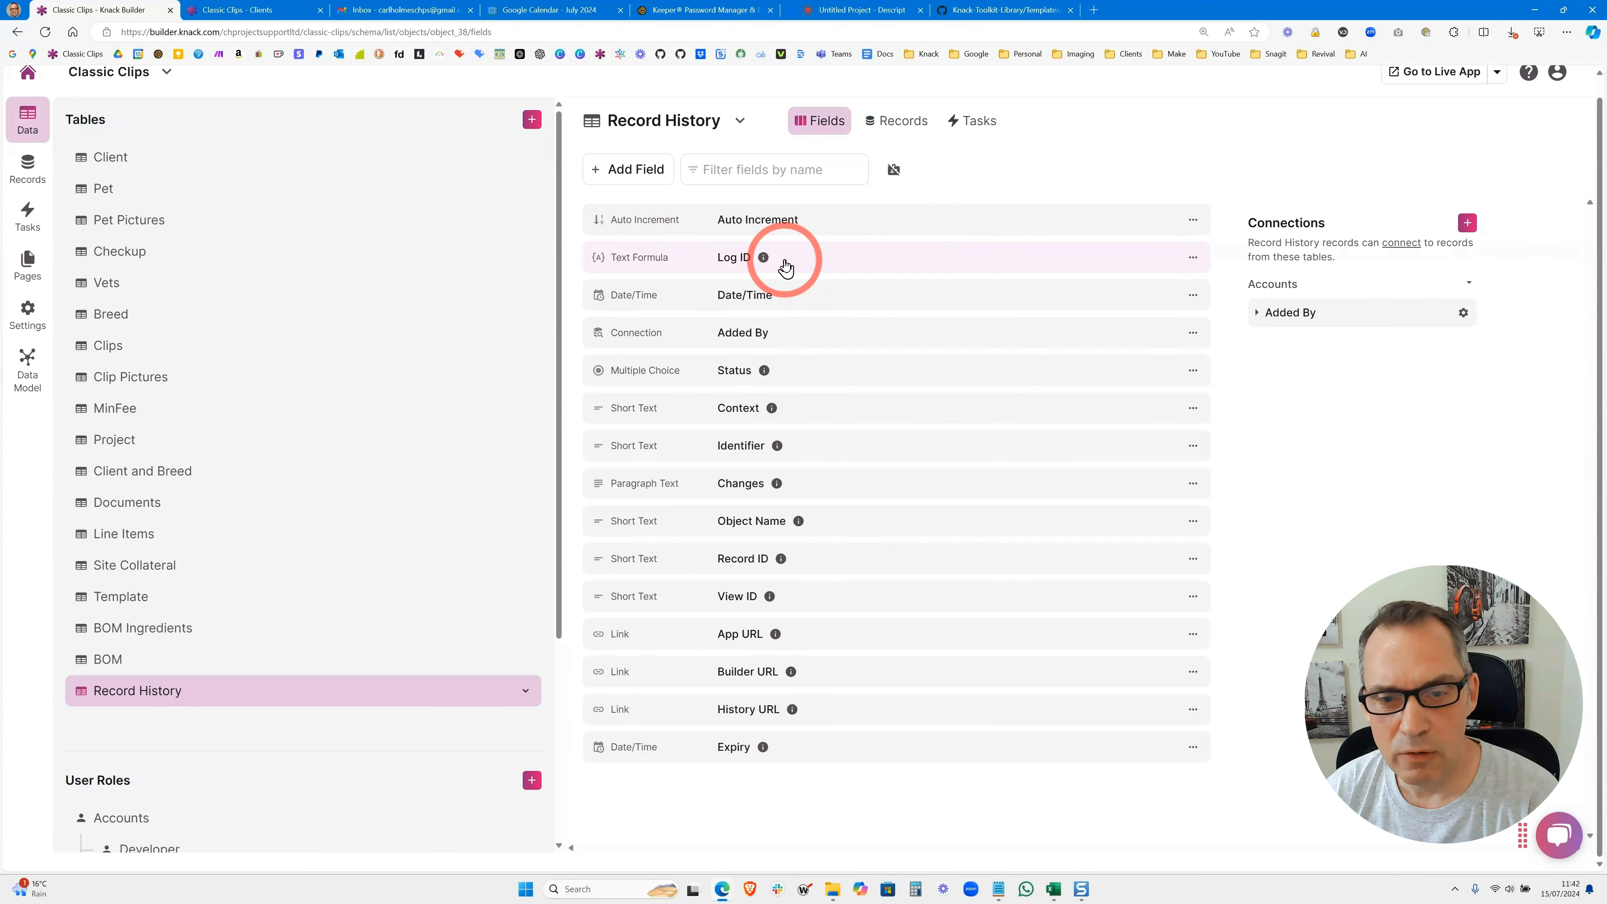
{"action": "mouse_move", "coordinate": [768, 266]}
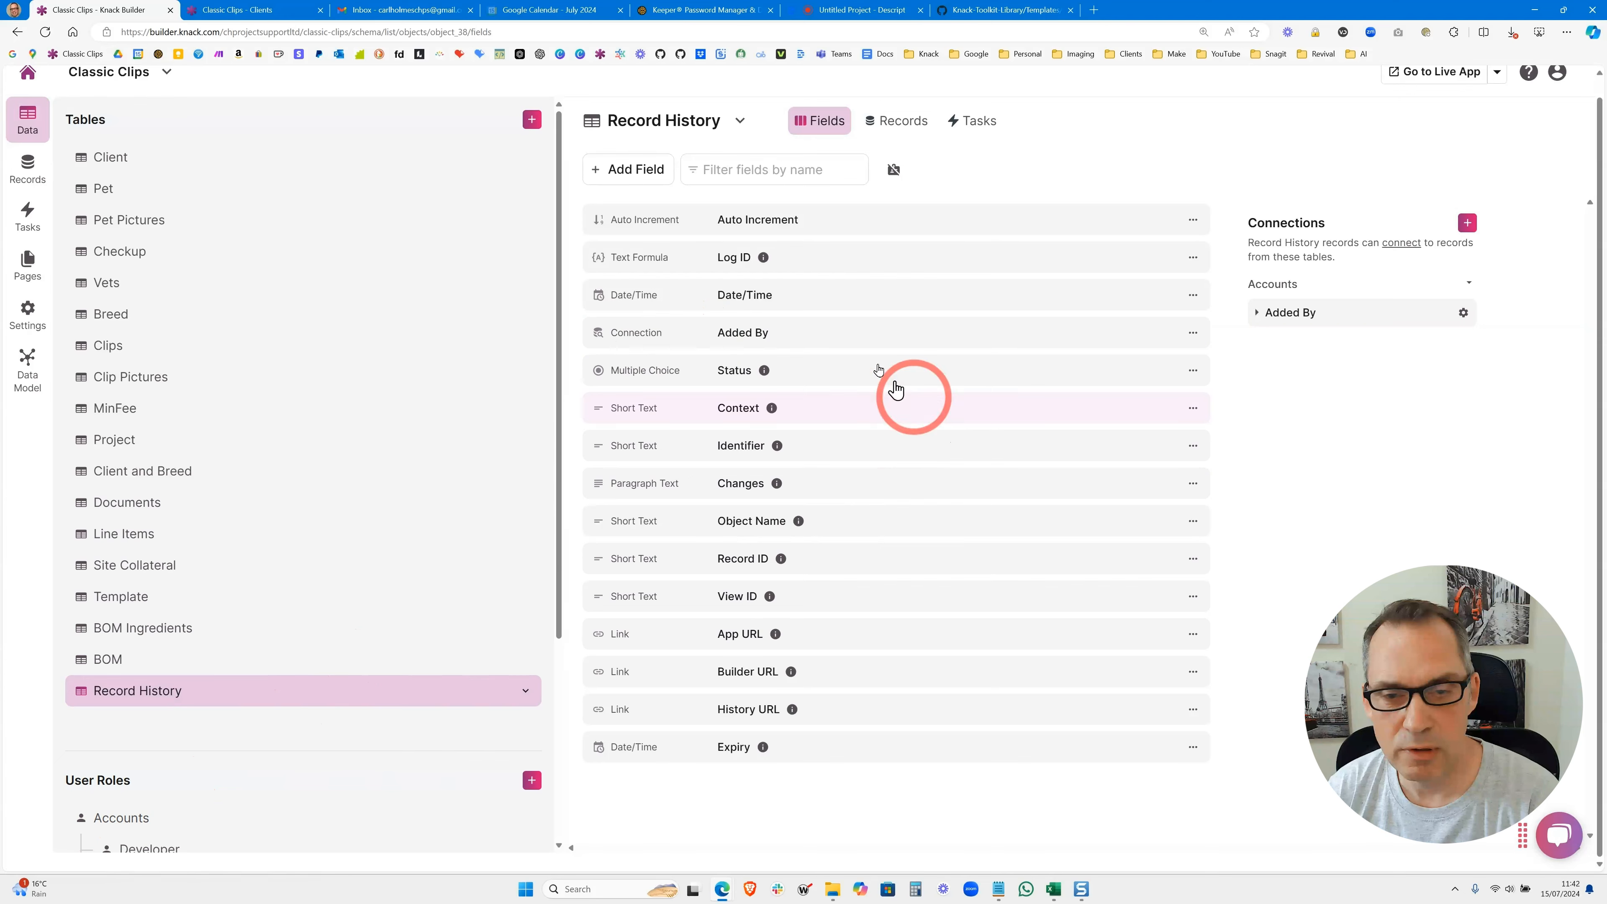
{"action": "left_click", "coordinate": [799, 221]}
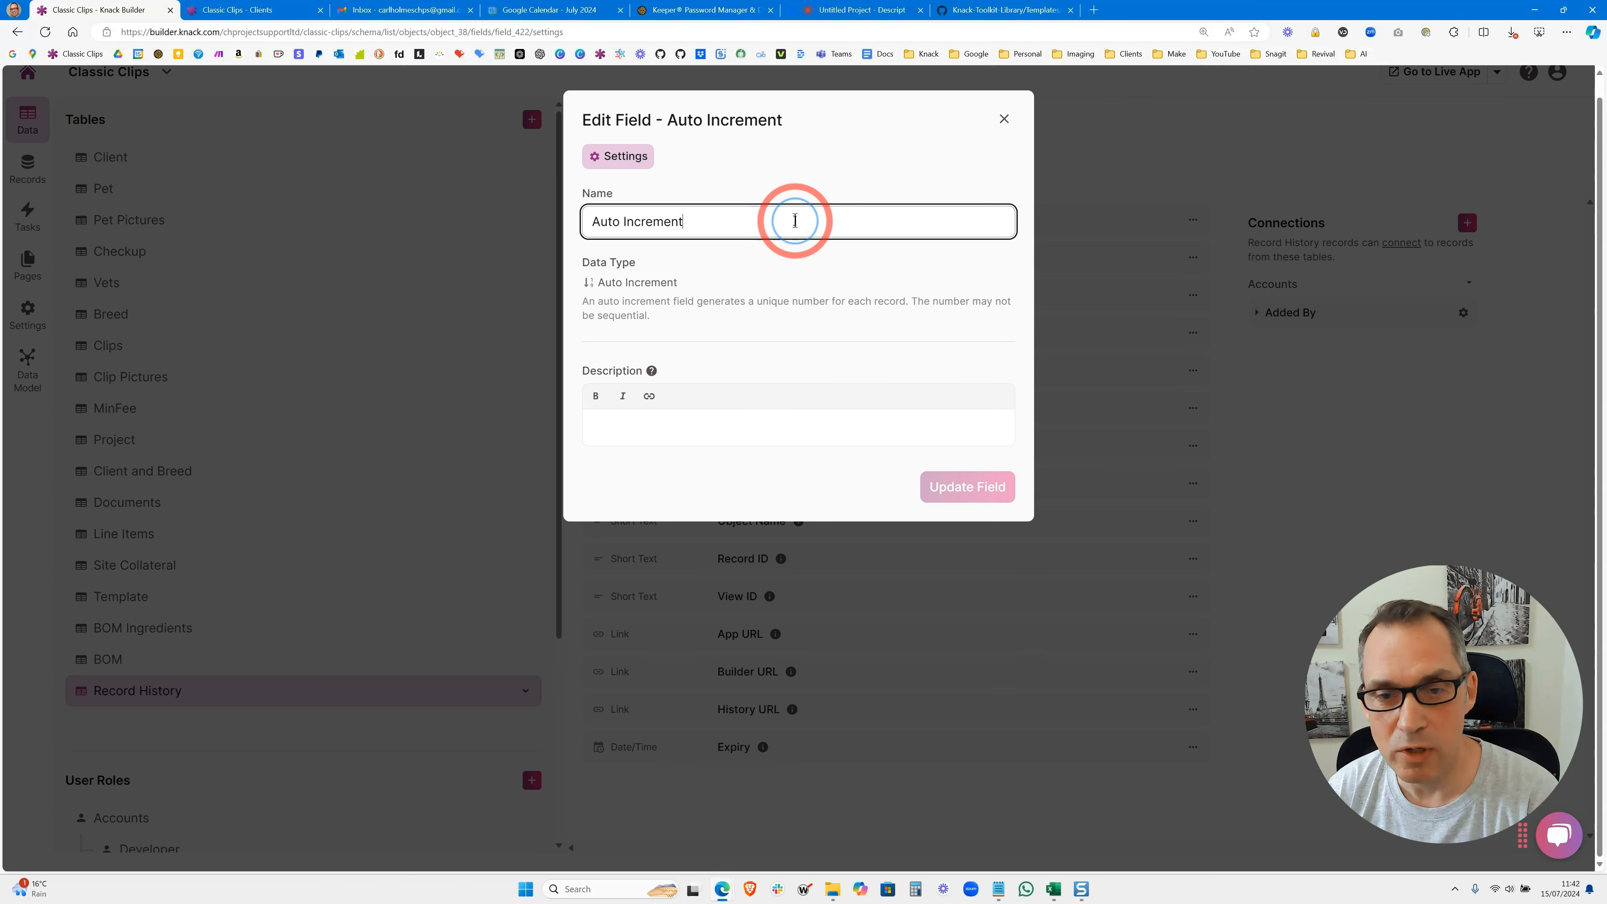
{"action": "left_click", "coordinate": [1003, 119]}
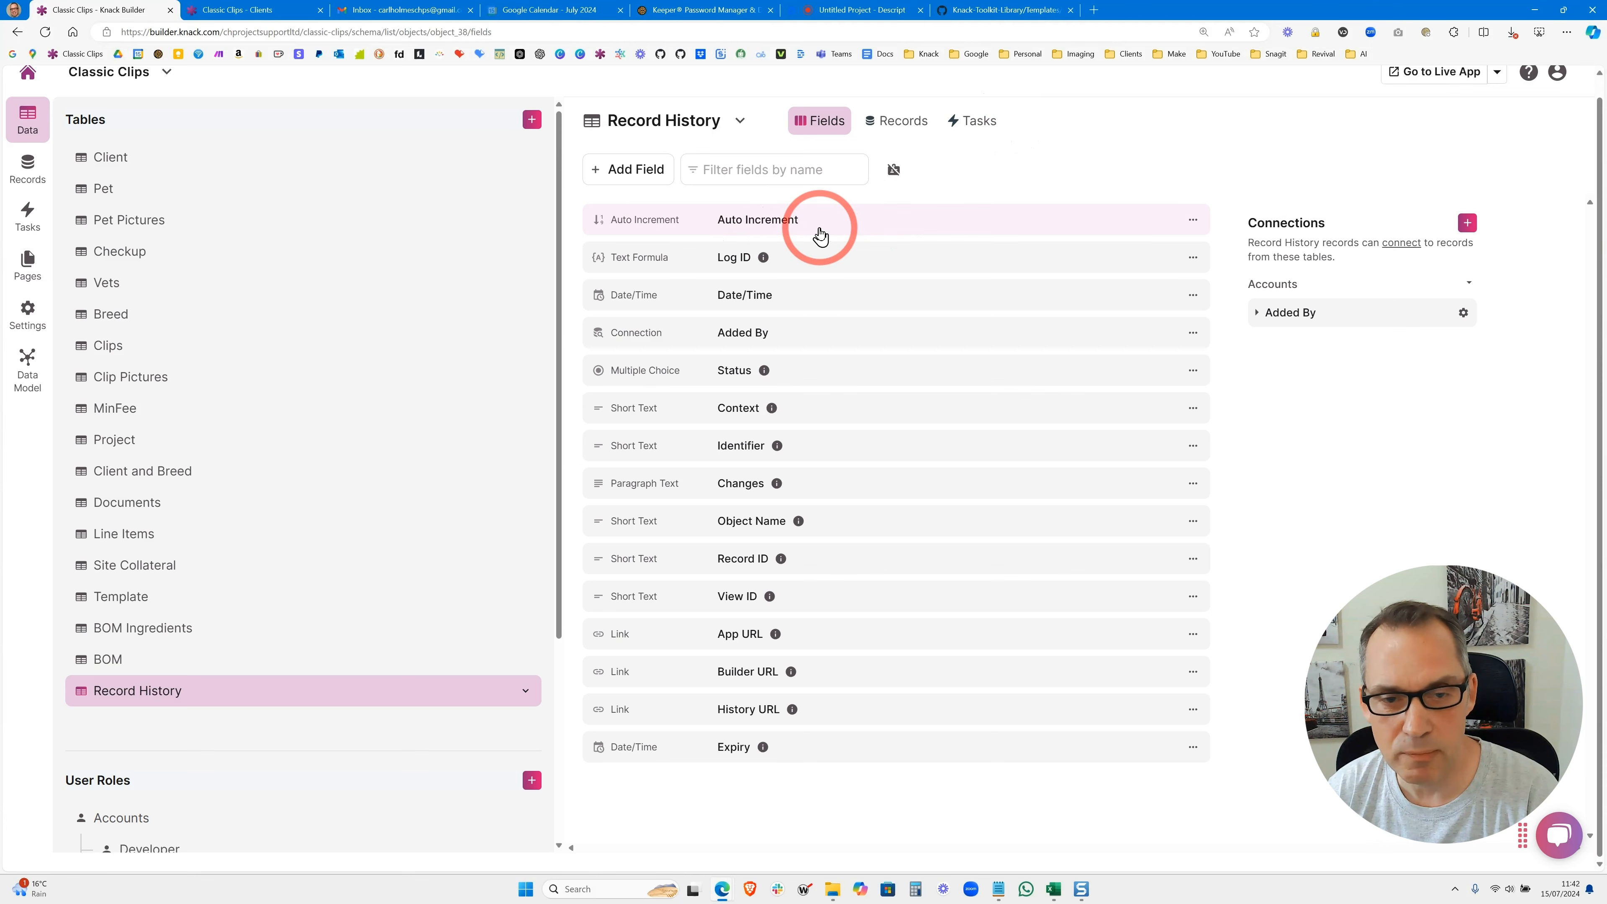
Inspect the Log ID field's text formula, including its HIST_ prefix, without changing it
{"action": "left_click", "coordinate": [813, 264]}
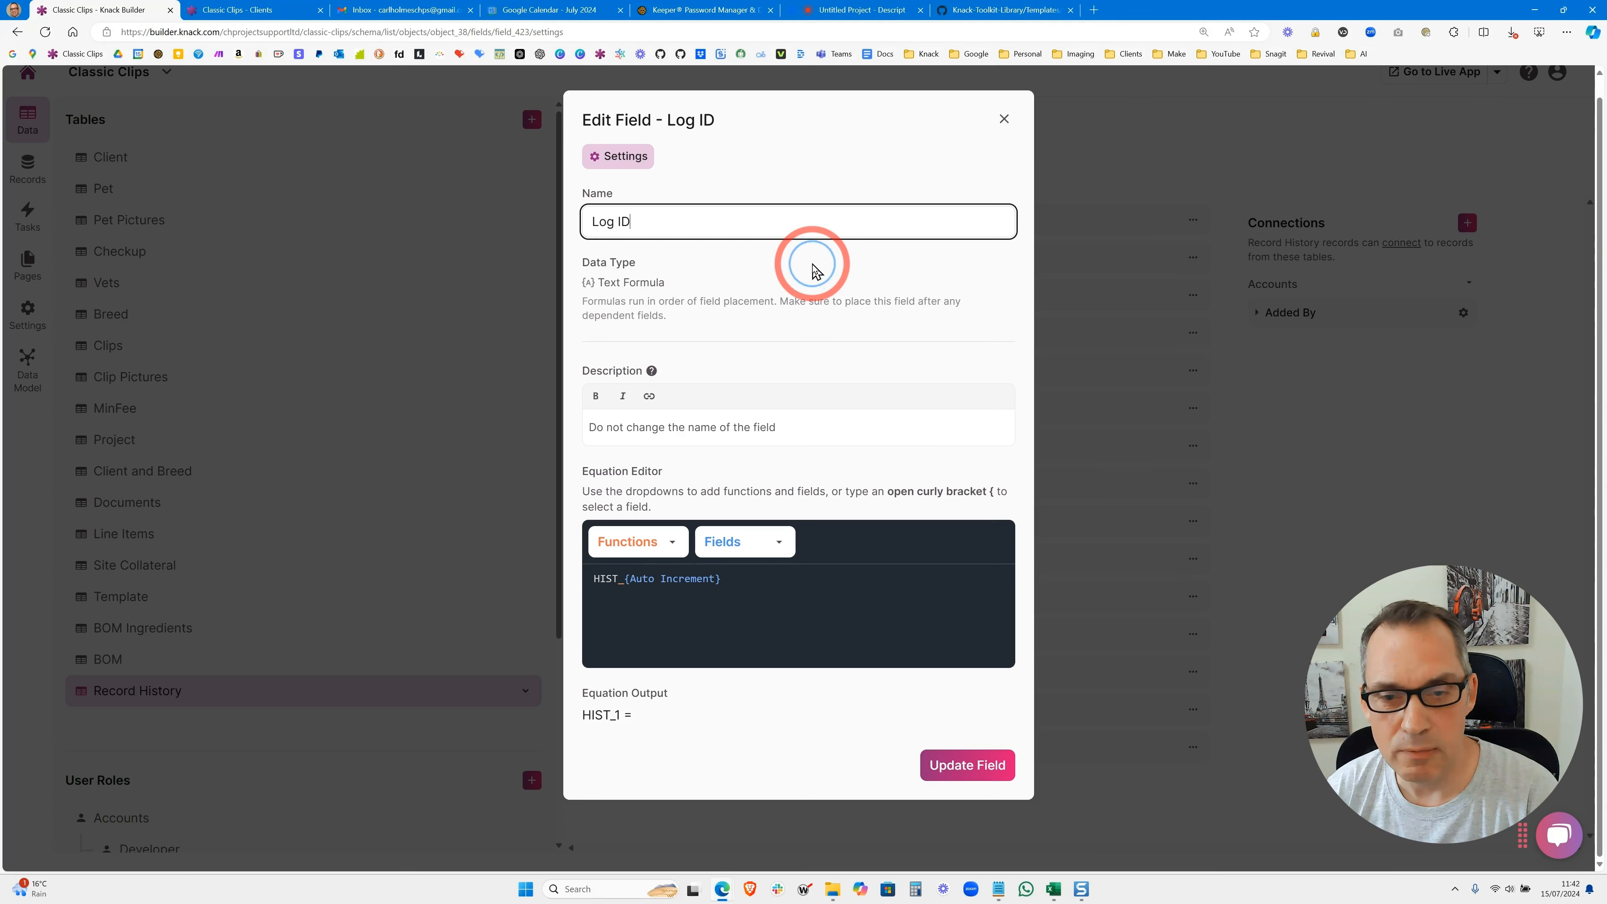
{"action": "left_click", "coordinate": [641, 658]}
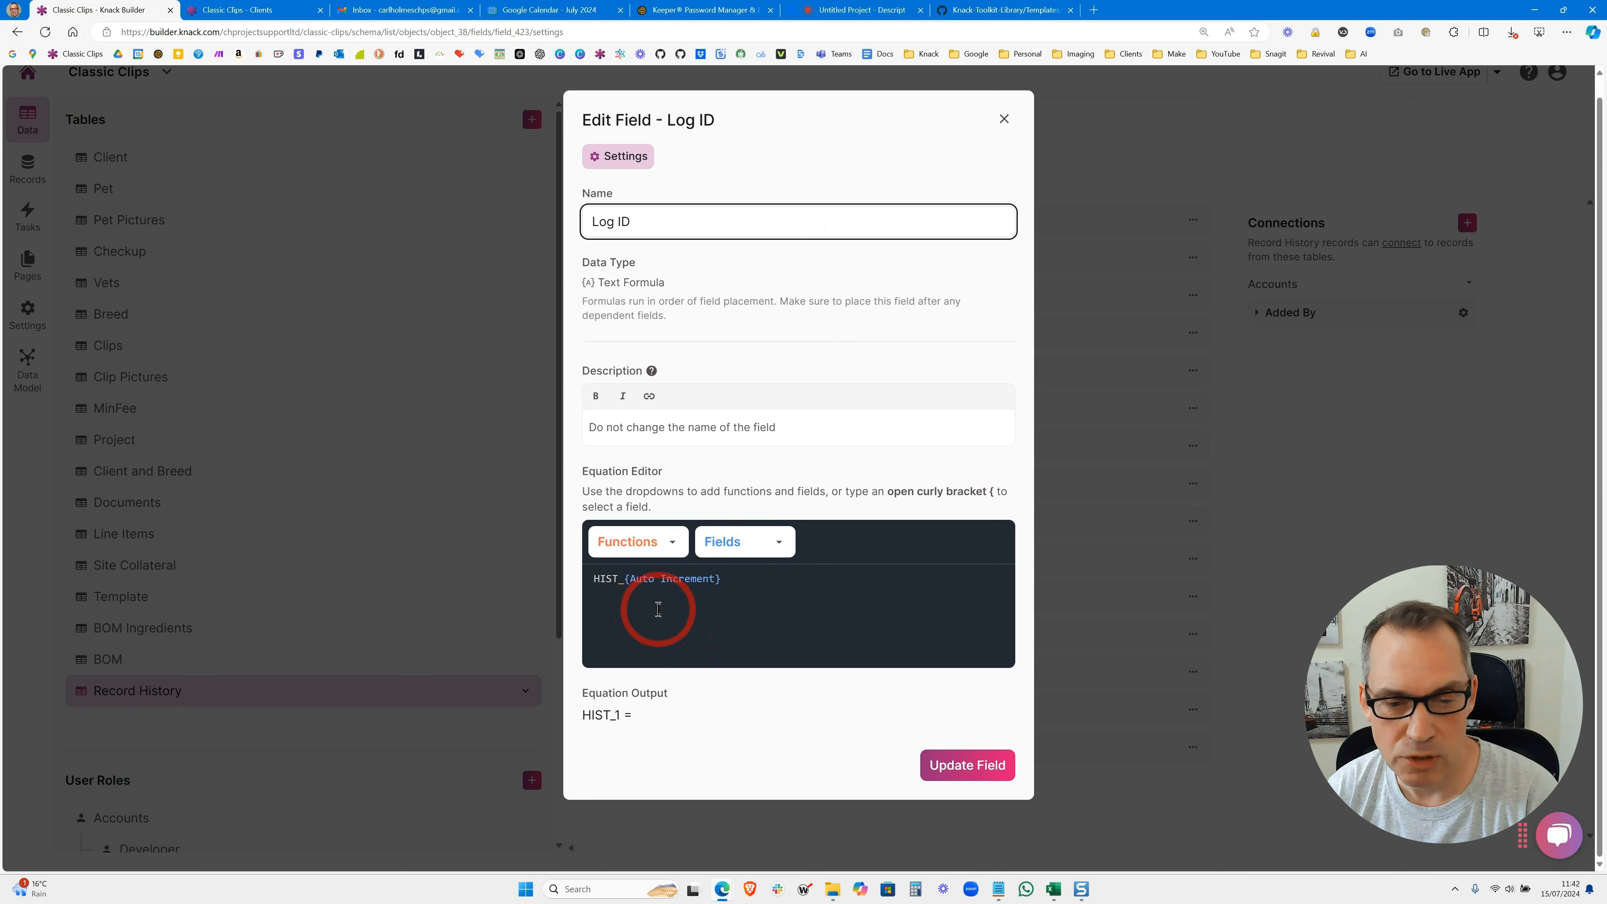
{"action": "mouse_move", "coordinate": [624, 583]}
{"action": "left_mouse_down"}
{"action": "mouse_move", "coordinate": [600, 584]}
{"action": "mouse_move", "coordinate": [613, 592]}
{"action": "left_mouse_up"}
{"action": "left_click", "coordinate": [614, 590]}
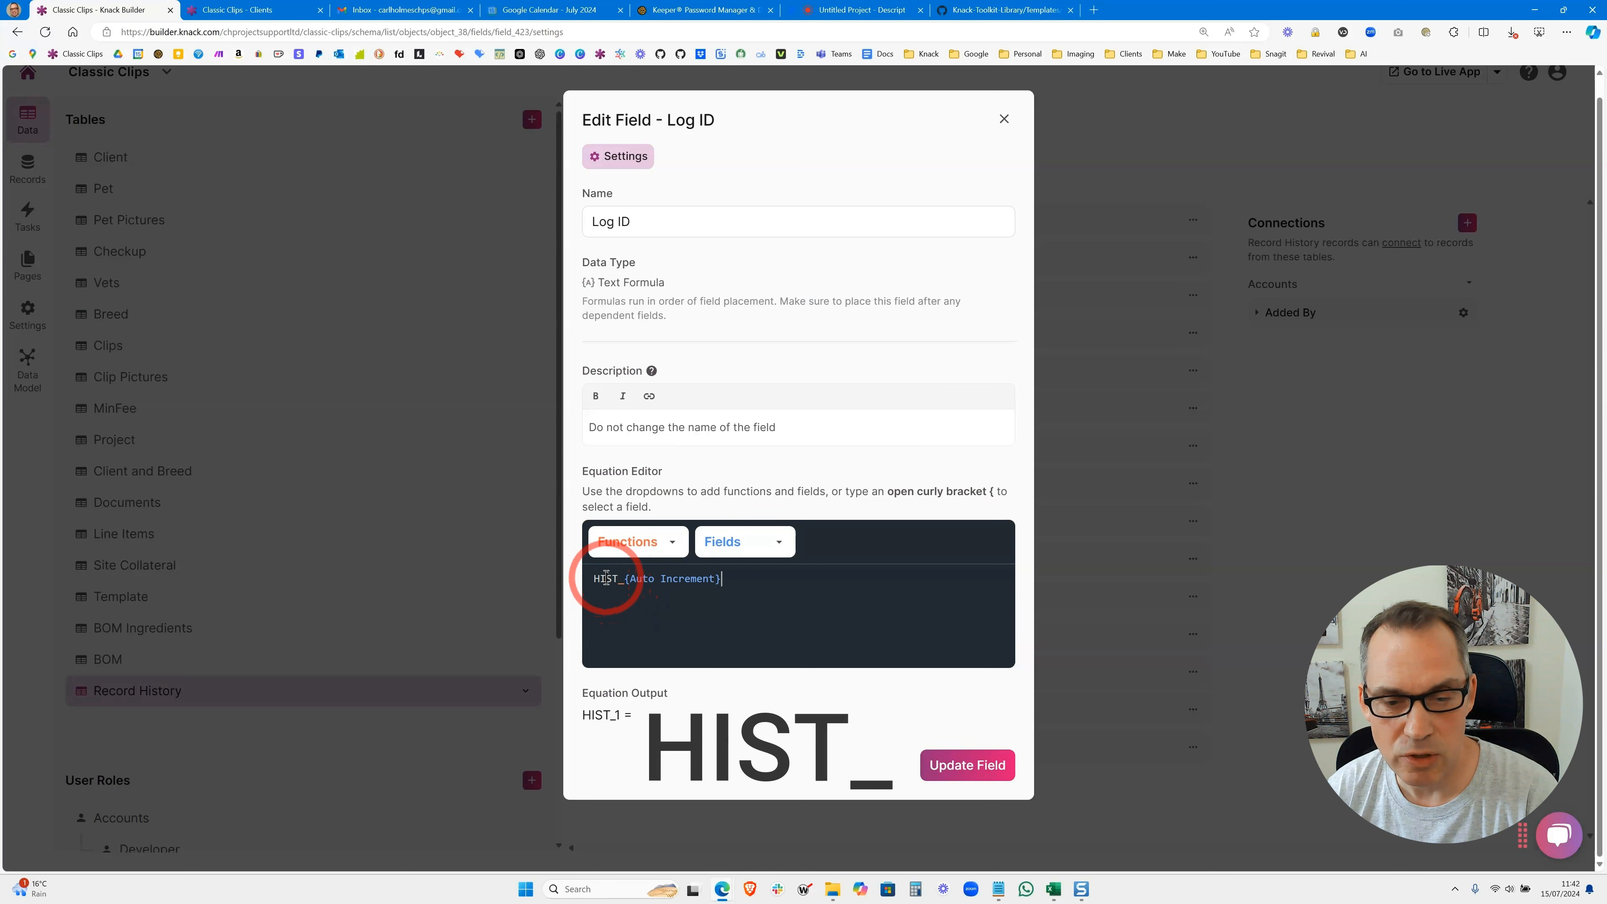
{"action": "left_click_drag", "start_coordinate": [626, 580], "coordinate": [594, 581]}
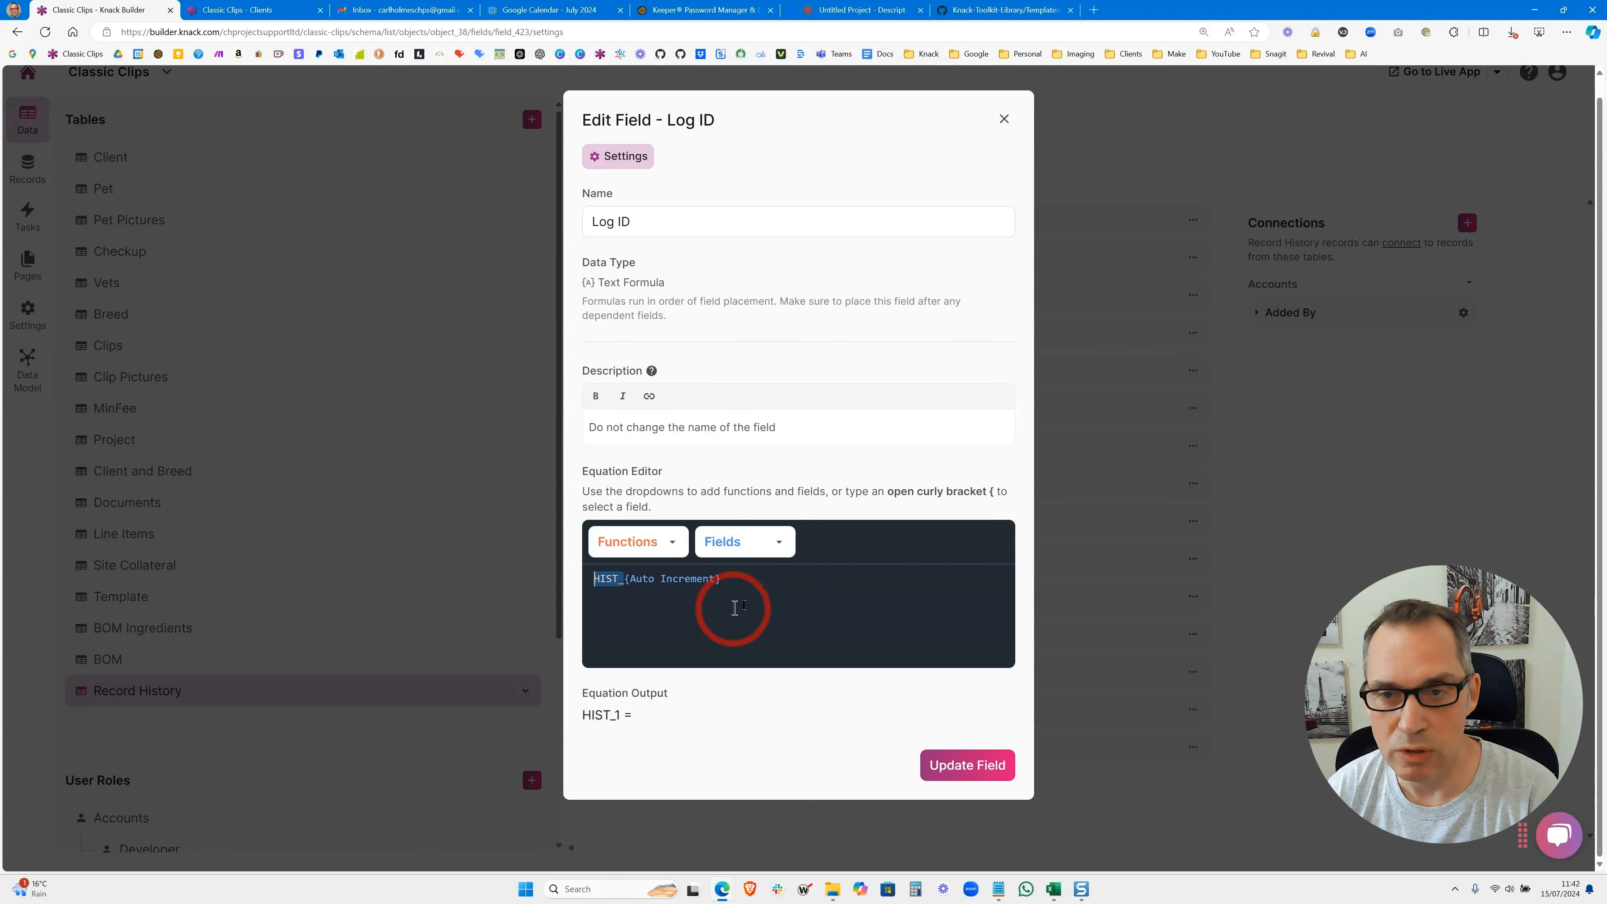
{"action": "left_click", "coordinate": [1004, 122]}
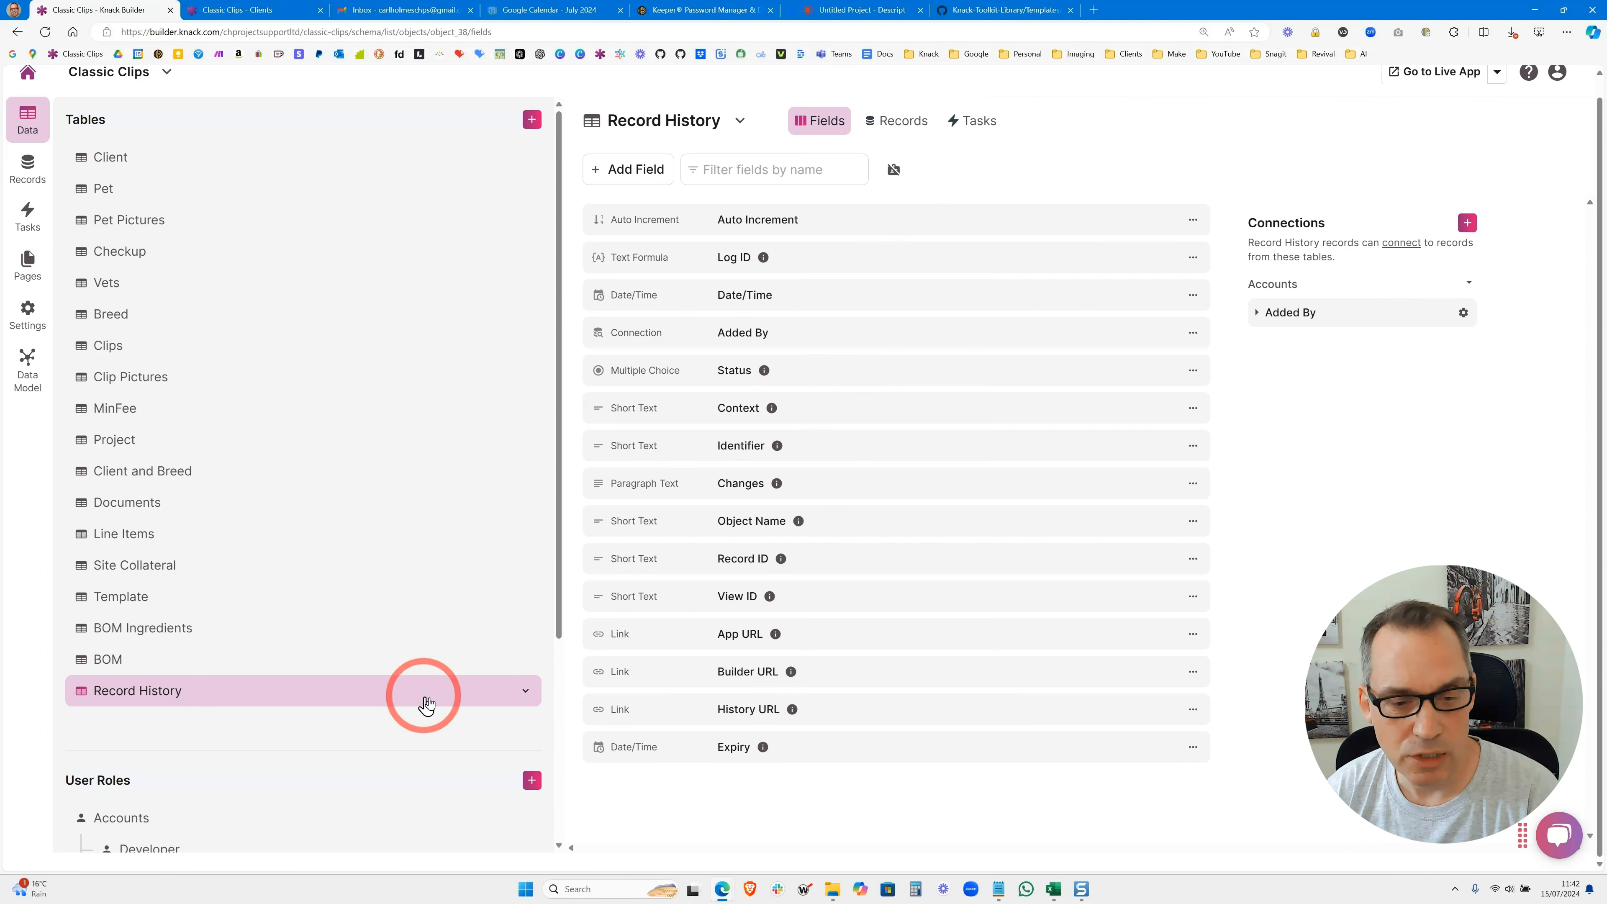
Check the display field and sort order in the Record History table's settings
{"action": "left_click", "coordinate": [524, 690]}
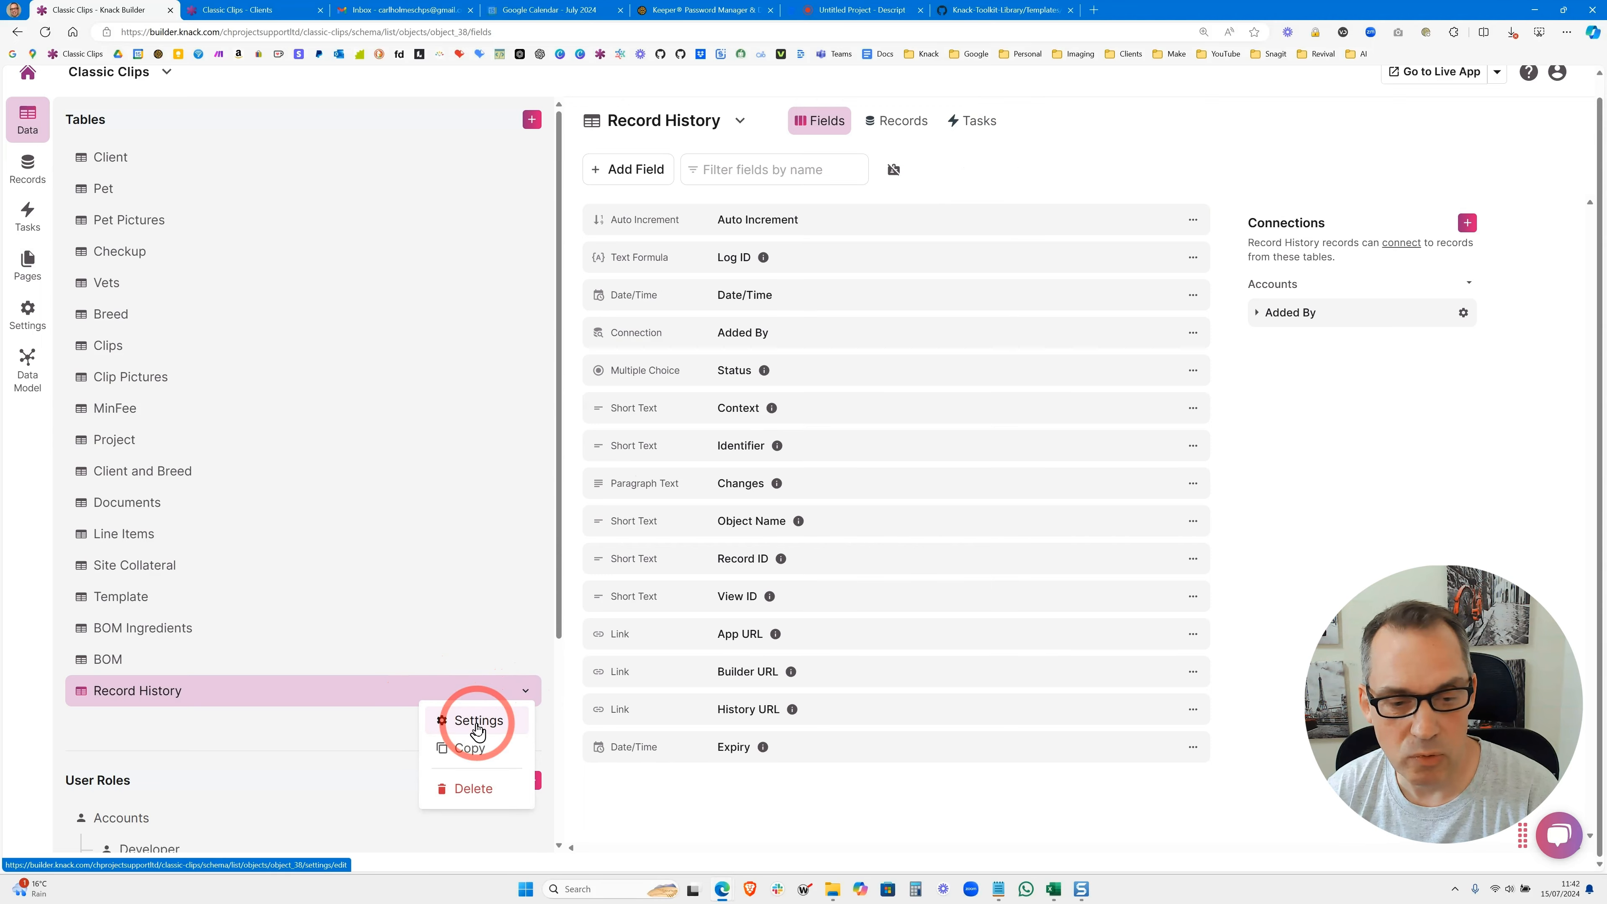
{"action": "left_click", "coordinate": [477, 725]}
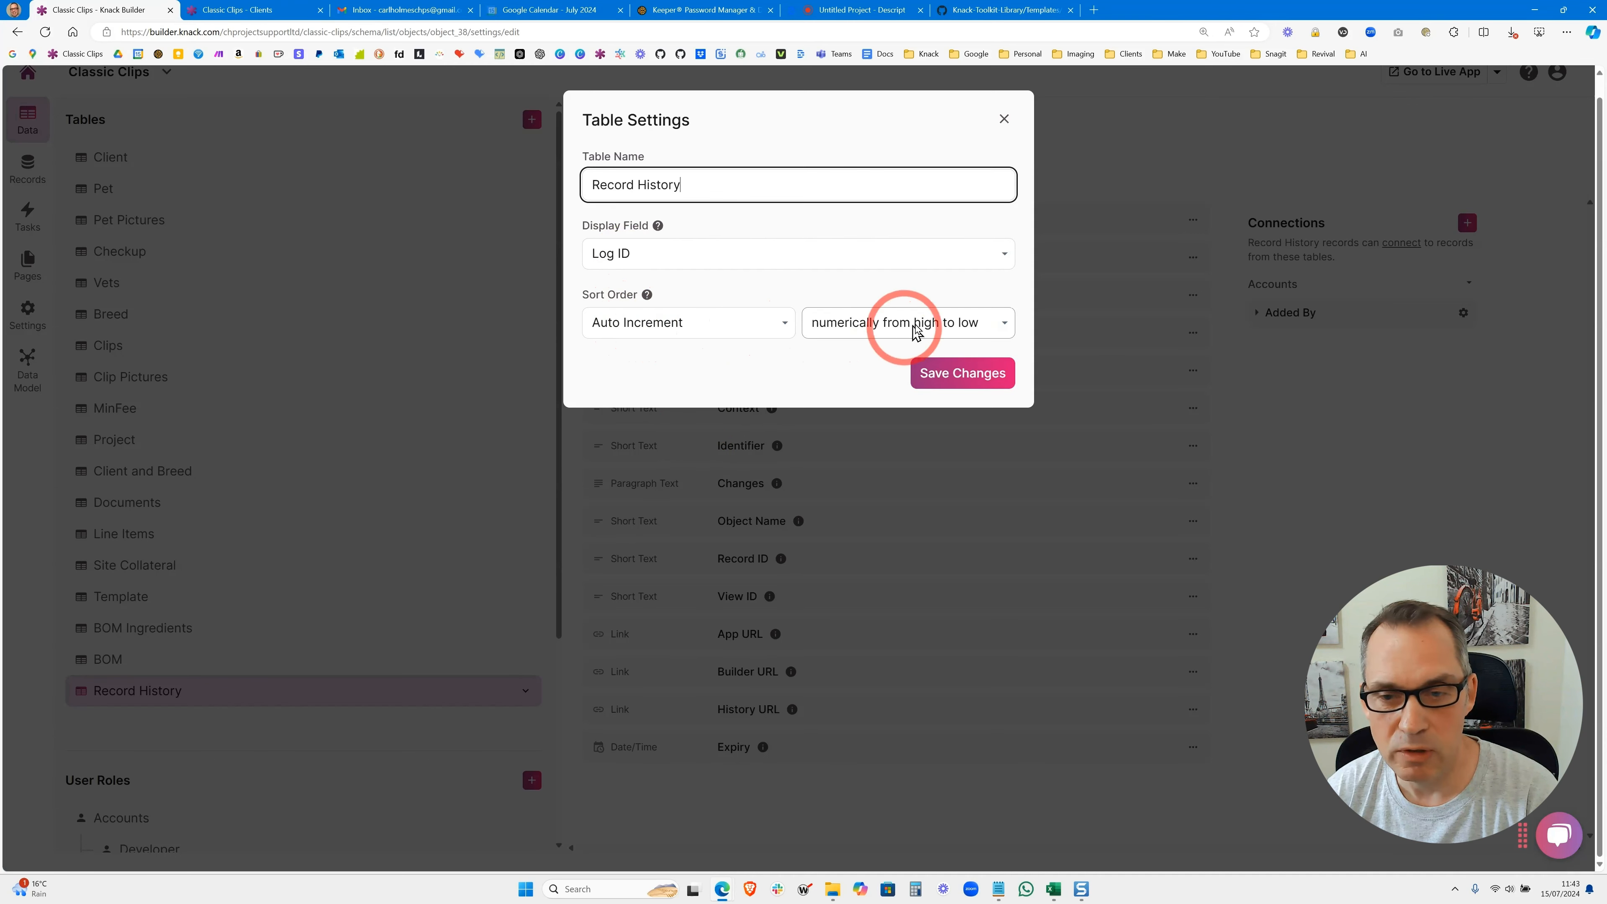
{"action": "left_click", "coordinate": [1001, 124]}
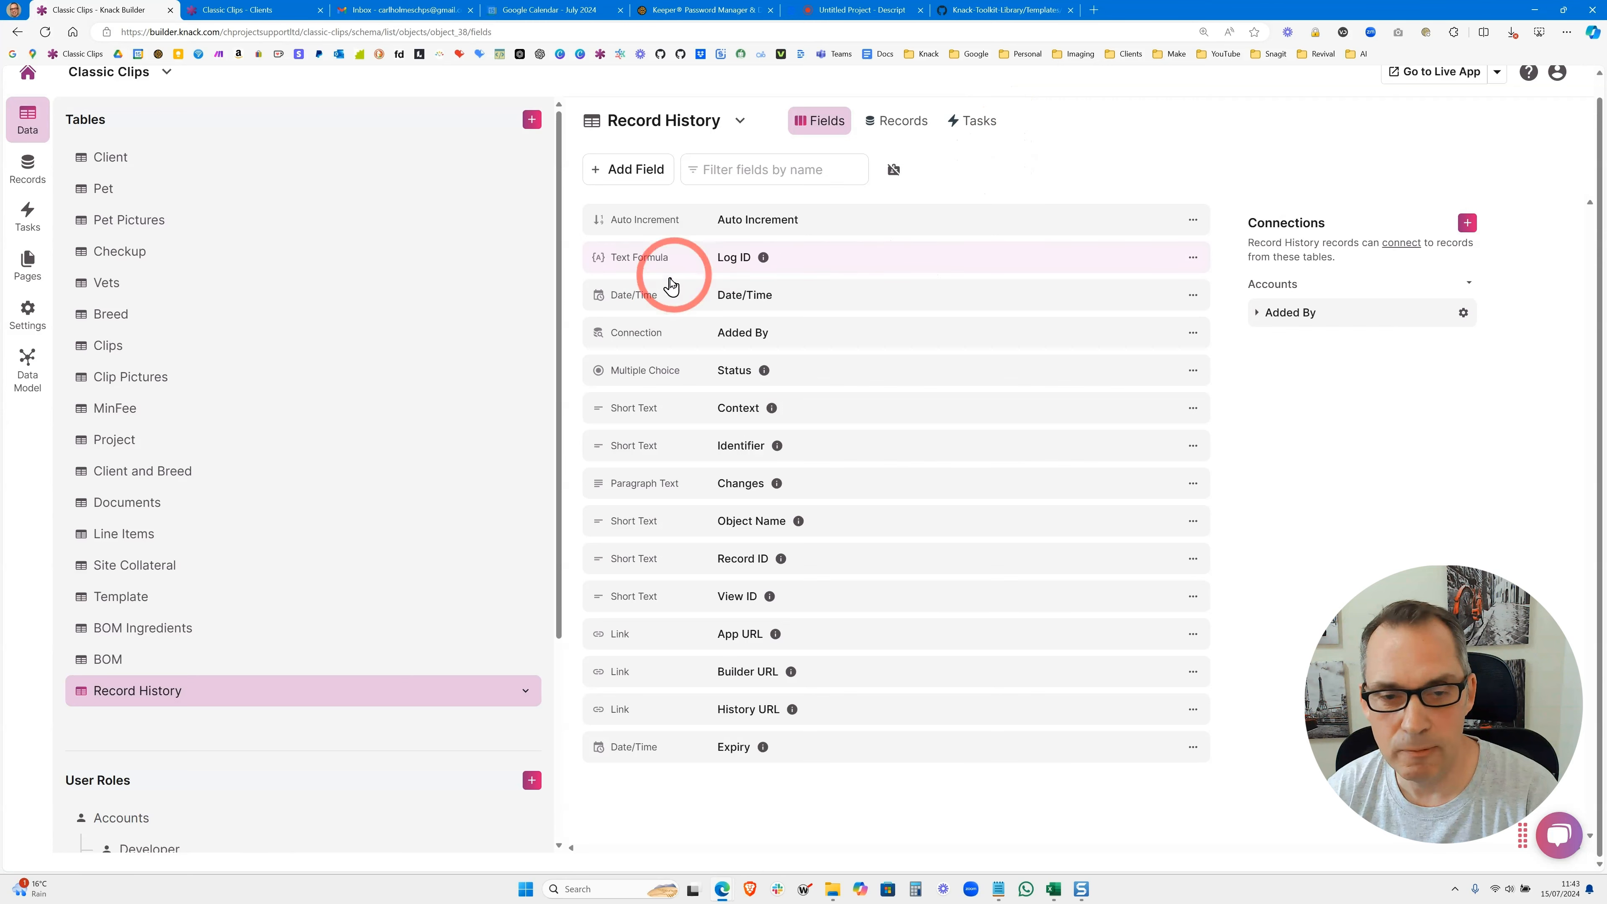
Review the Date/Time field's date and time formats and default values
{"action": "left_click", "coordinate": [811, 306]}
{"action": "scroll", "coordinate": [785, 371], "scroll_direction": "down", "scroll_amount": 1}
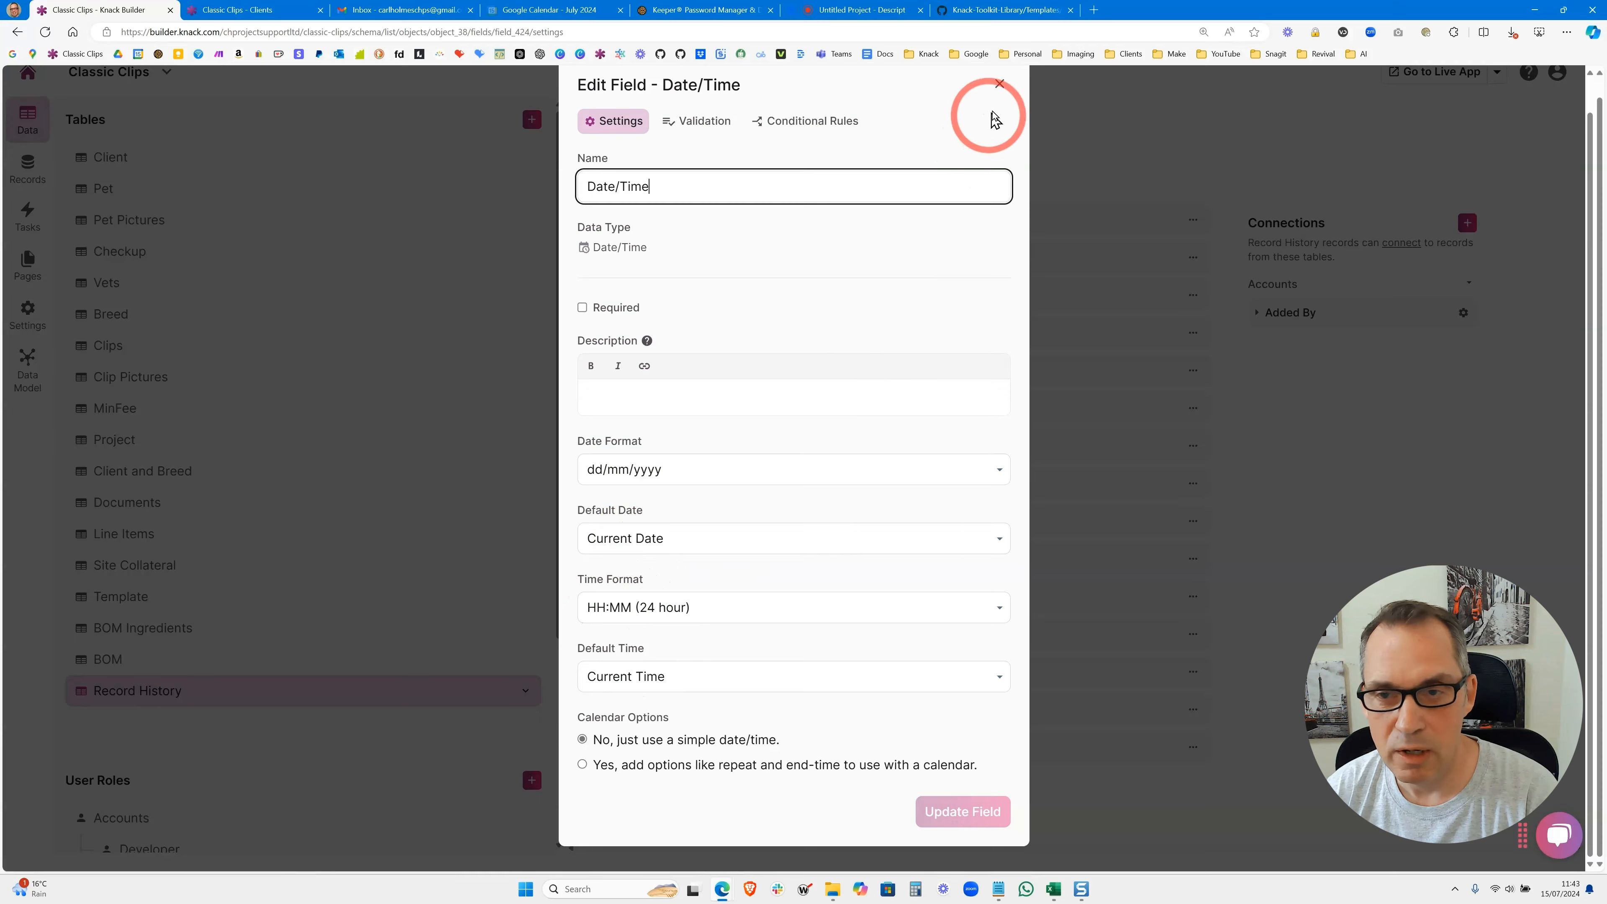
{"action": "left_click", "coordinate": [999, 83]}
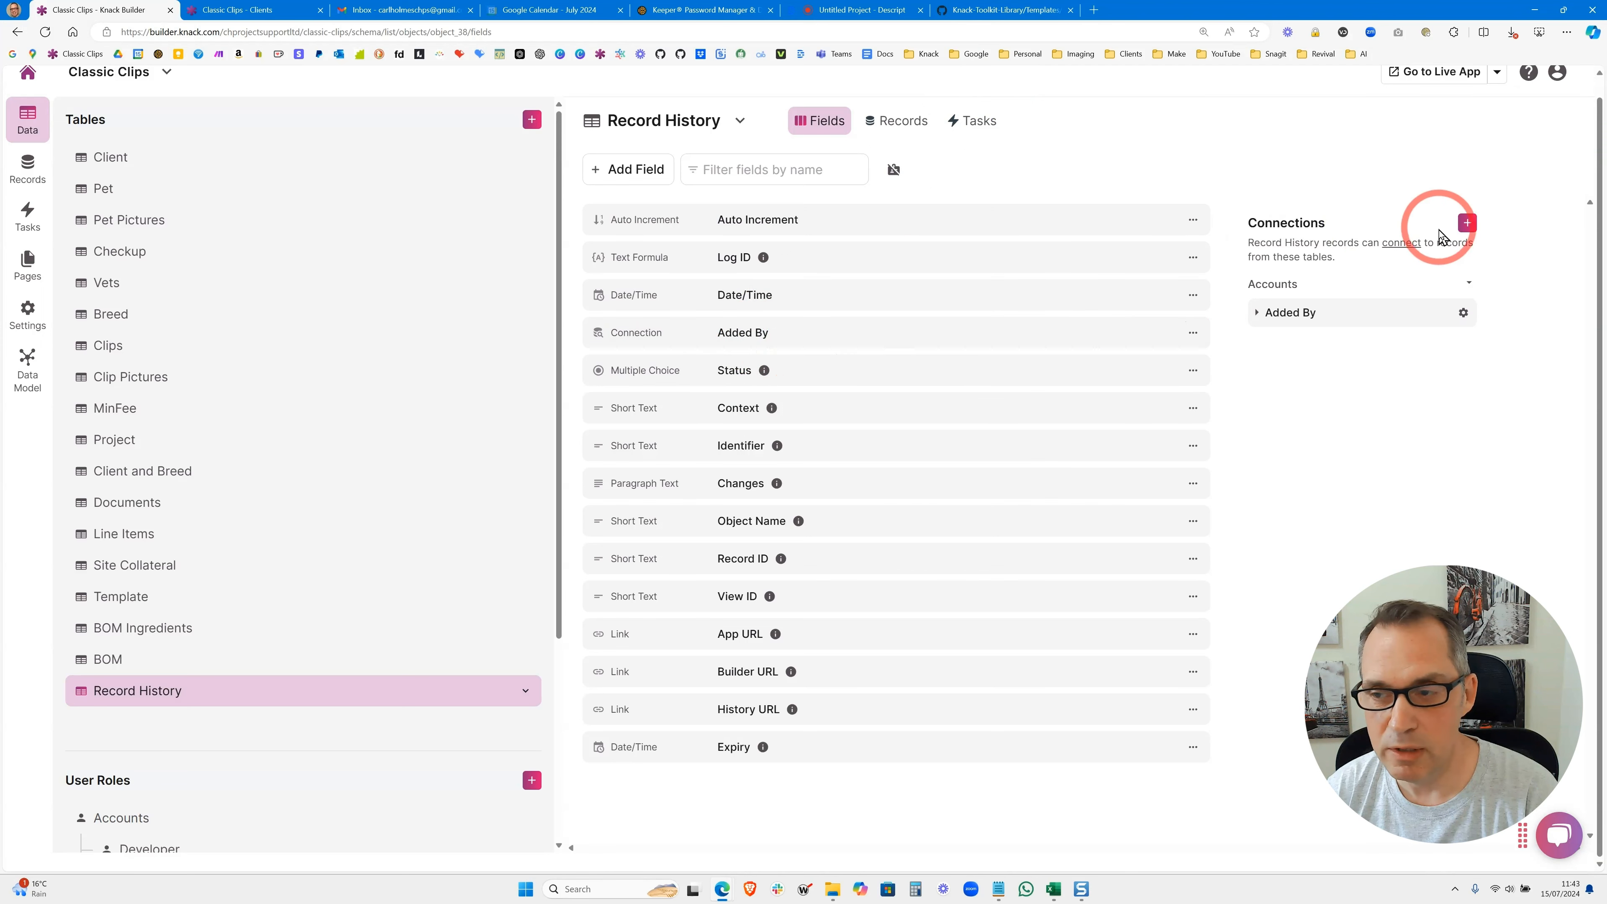
{"action": "left_click", "coordinate": [1467, 223]}
{"action": "left_click", "coordinate": [727, 193]}
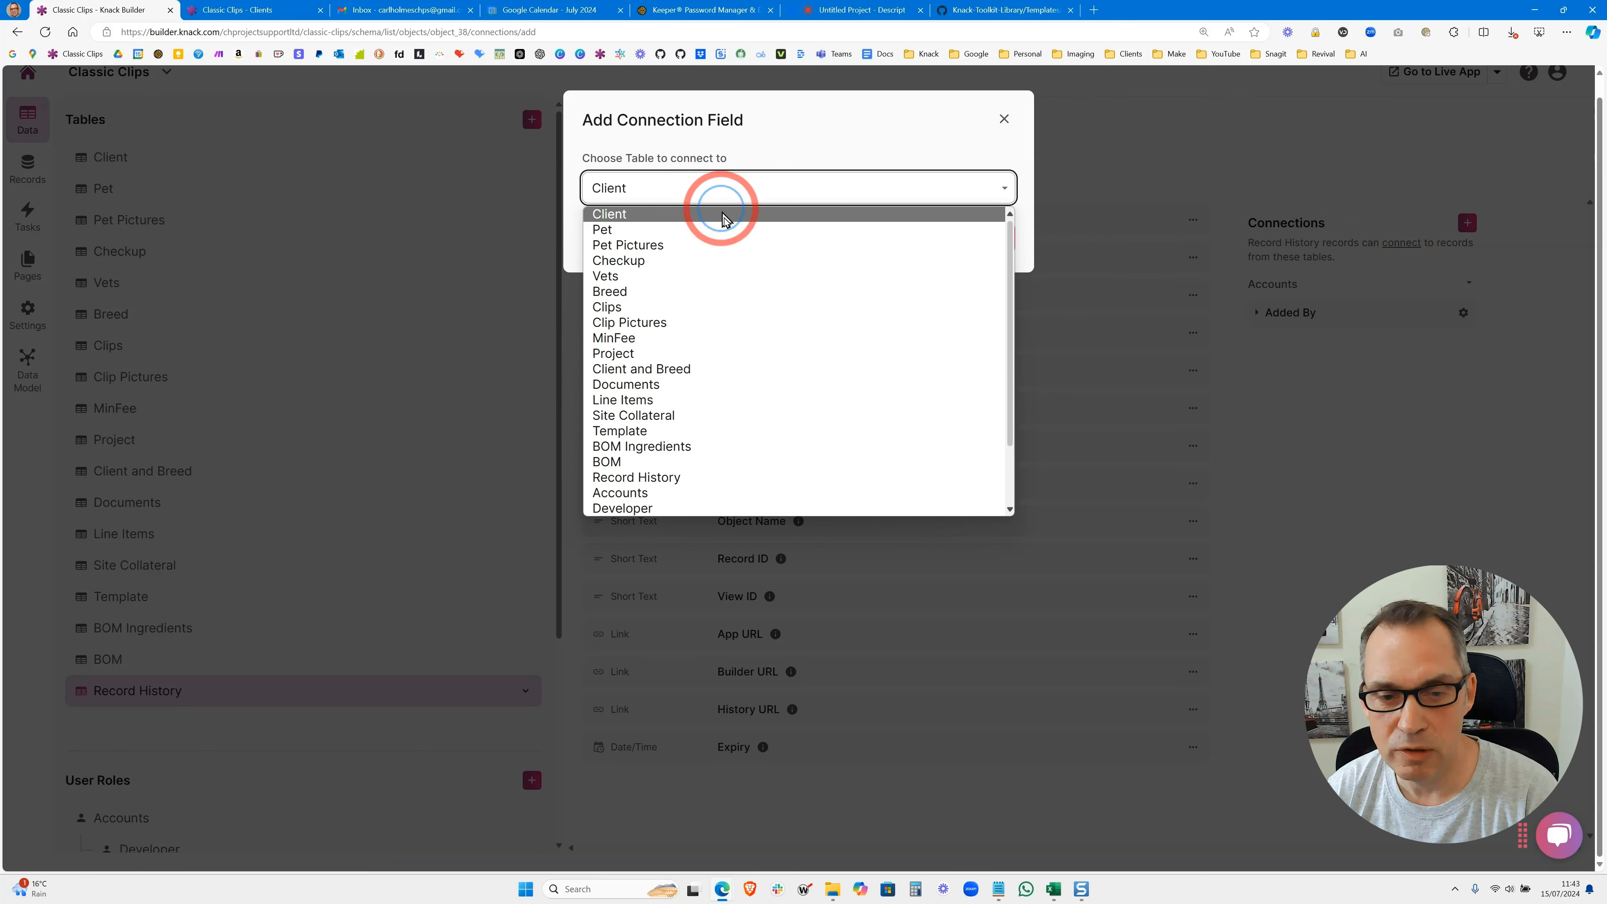
{"action": "scroll", "coordinate": [677, 412], "scroll_direction": "down", "scroll_amount": 2}
{"action": "left_click", "coordinate": [675, 416]}
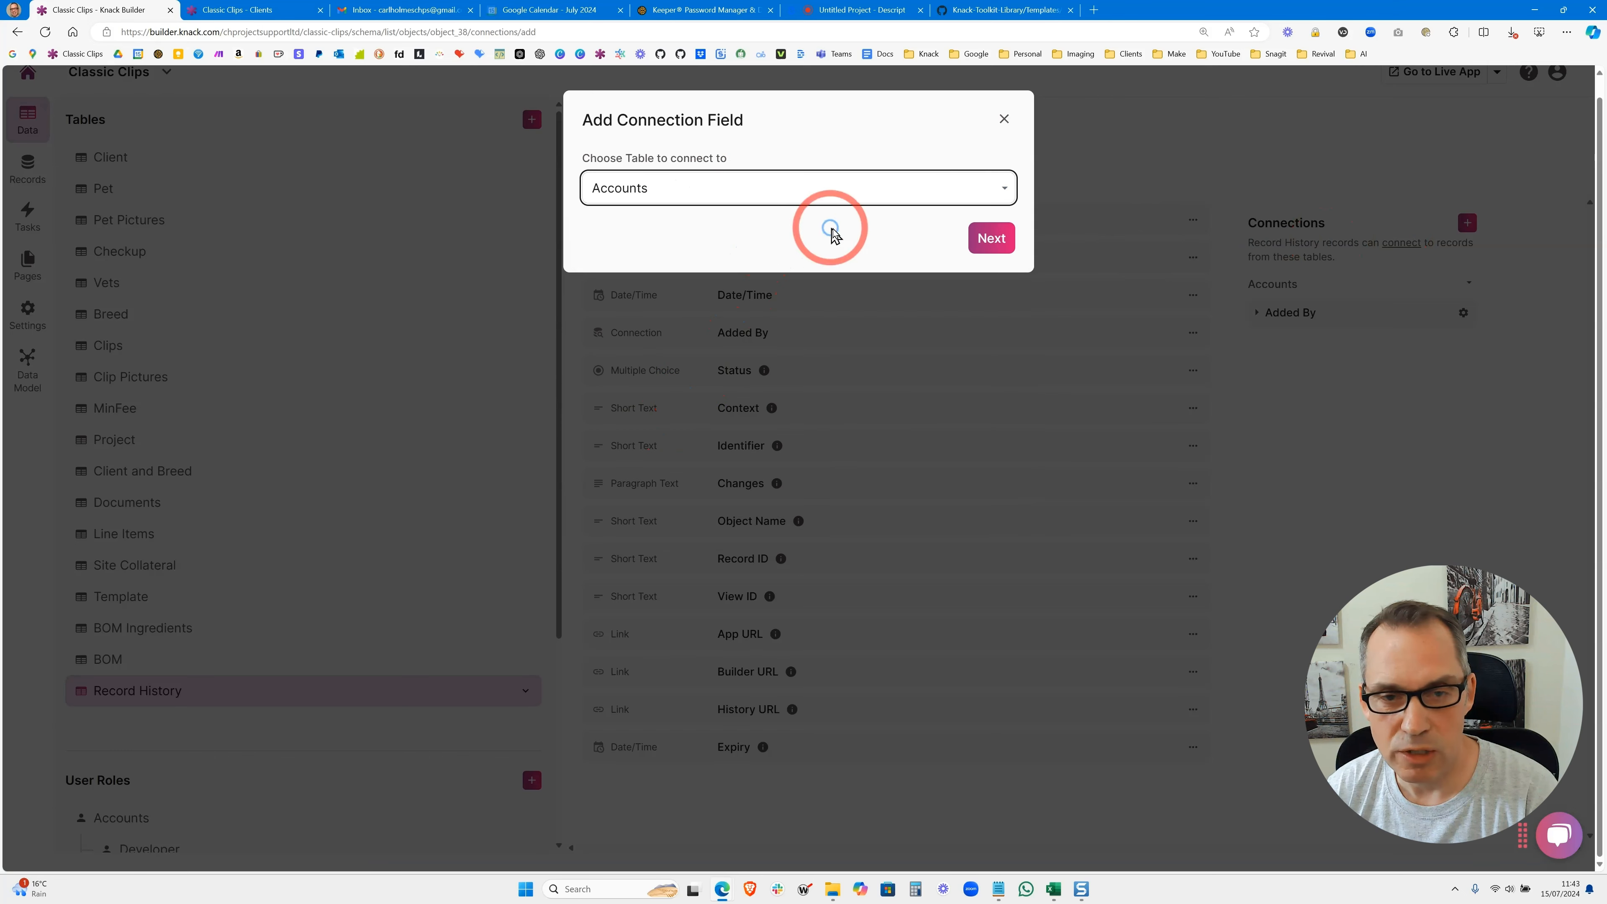
{"action": "left_click", "coordinate": [1001, 121]}
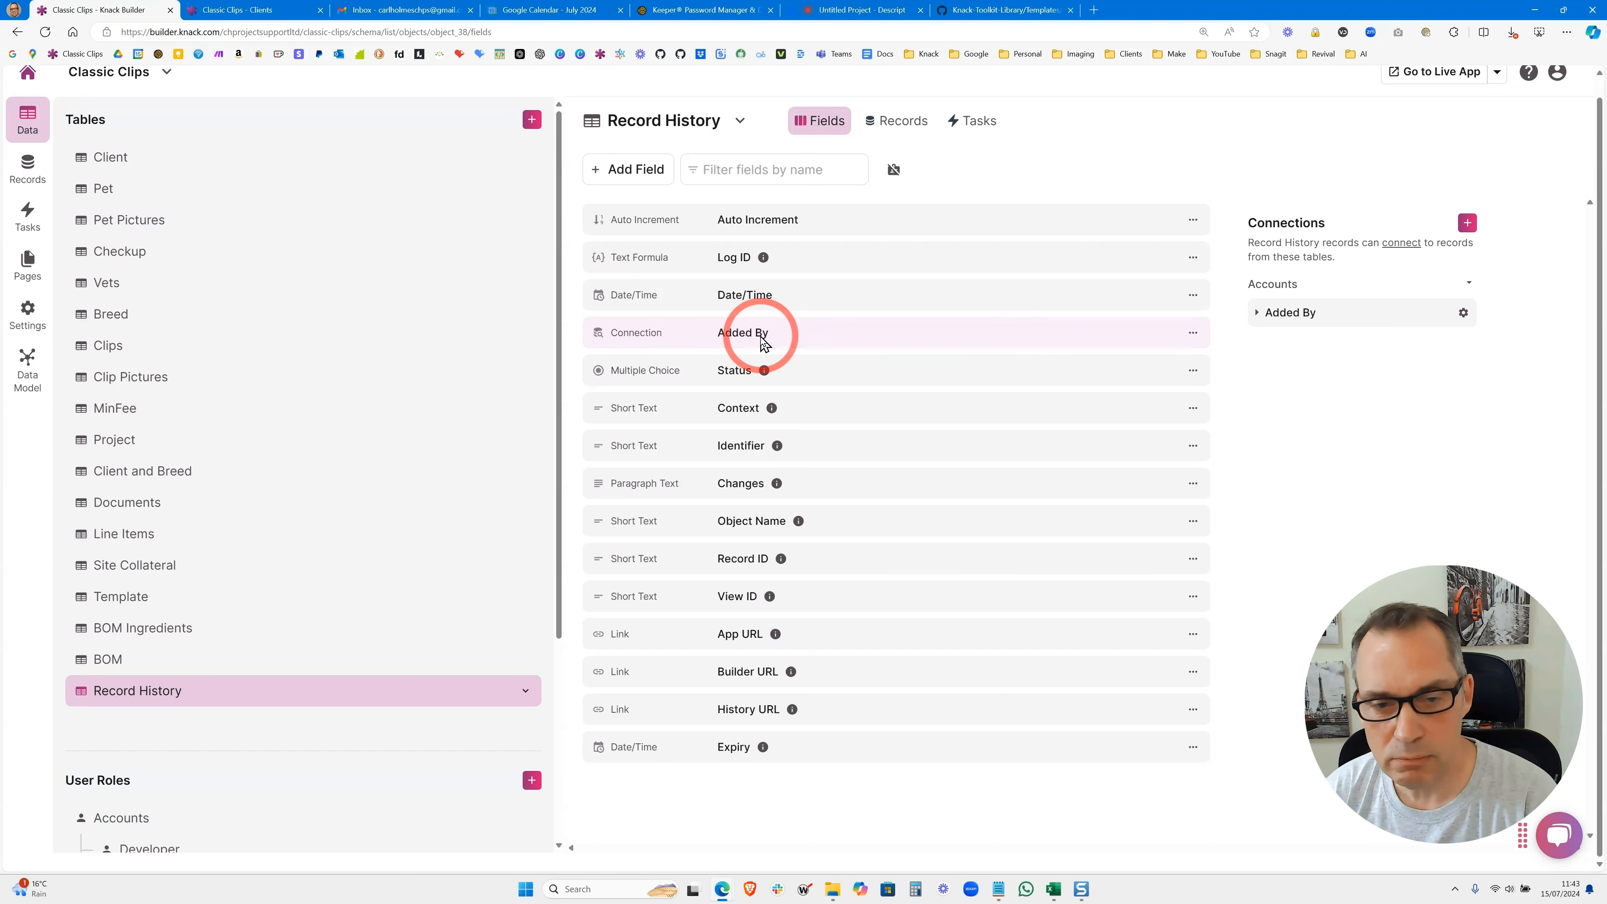
Review the Status field's multiple-choice options, sort setting and layout
{"action": "left_click", "coordinate": [811, 370]}
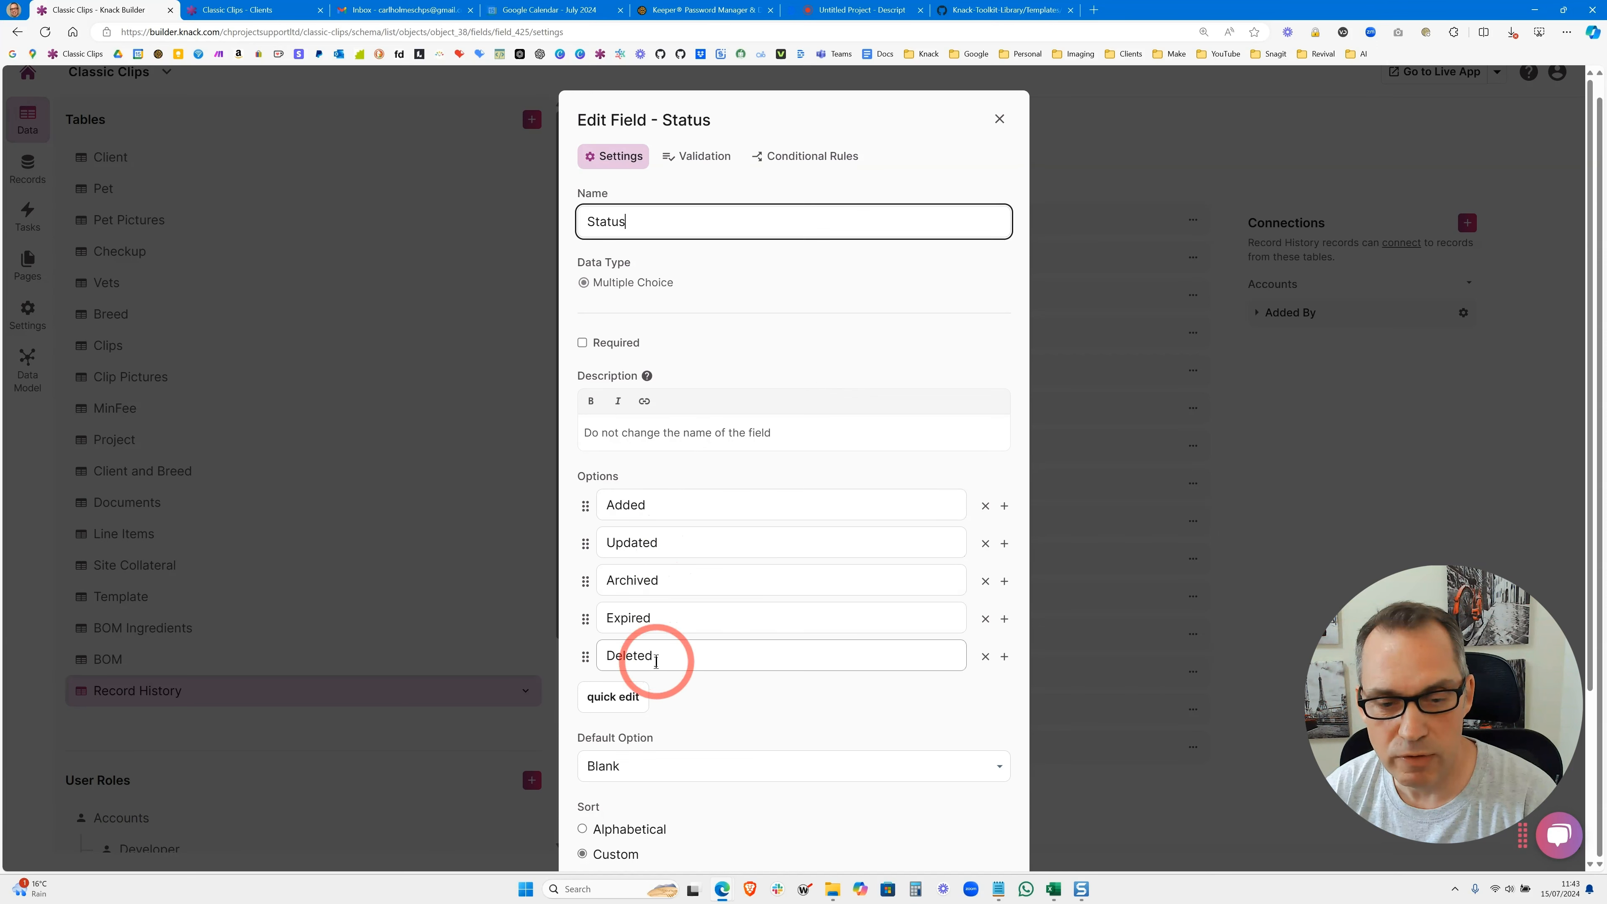
{"action": "double_click", "coordinate": [642, 547]}
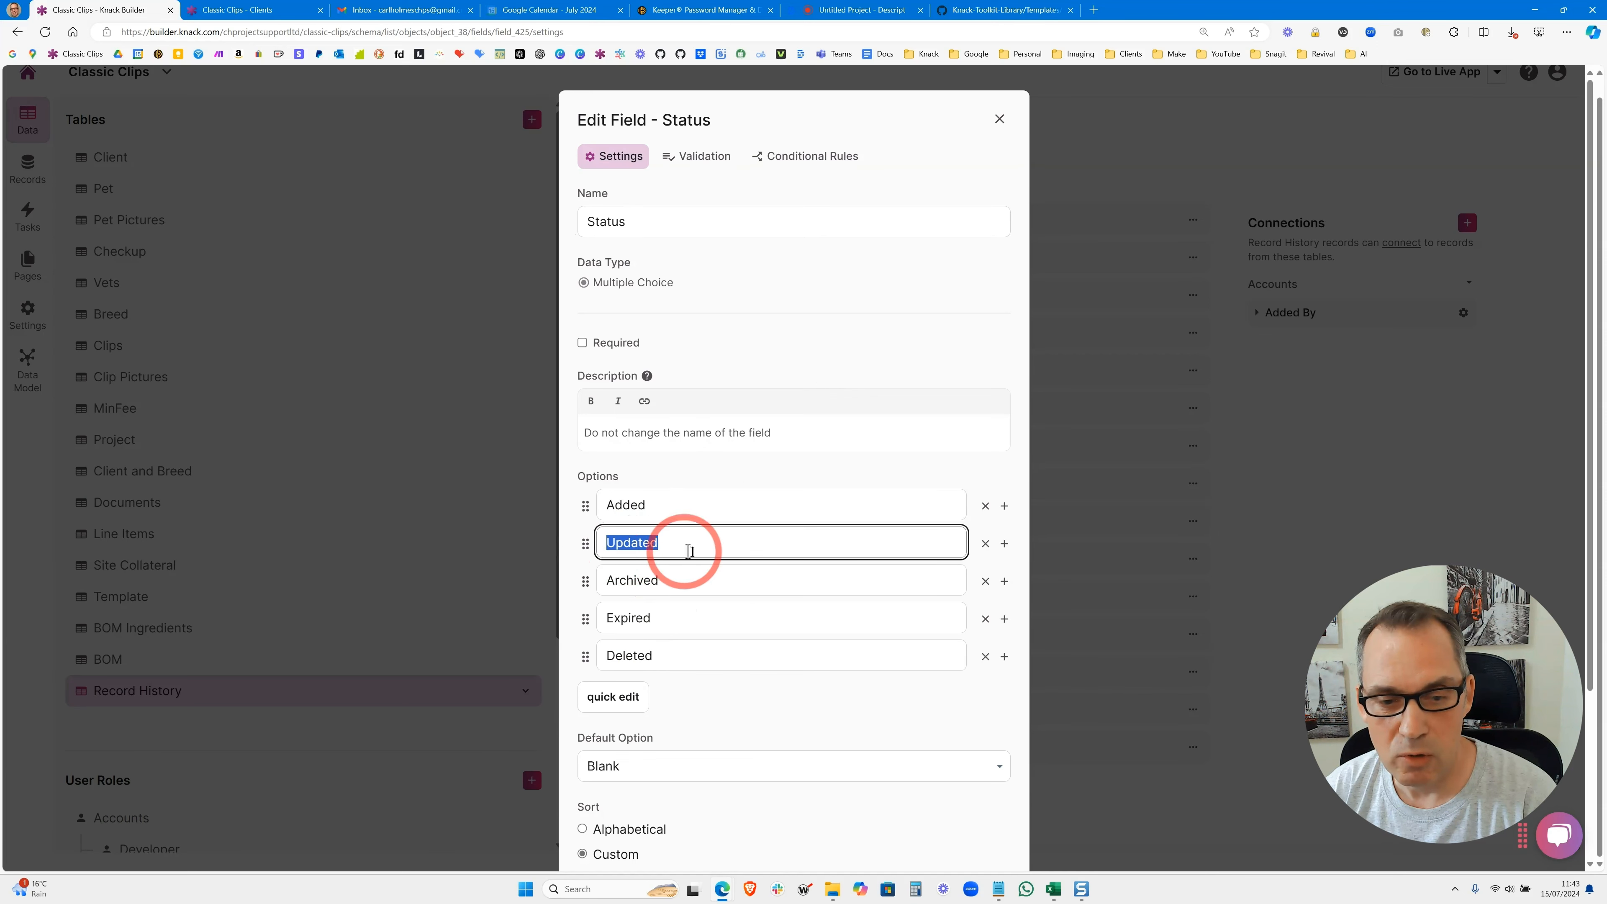
{"action": "scroll", "coordinate": [873, 253], "scroll_direction": "down", "scroll_amount": 3}
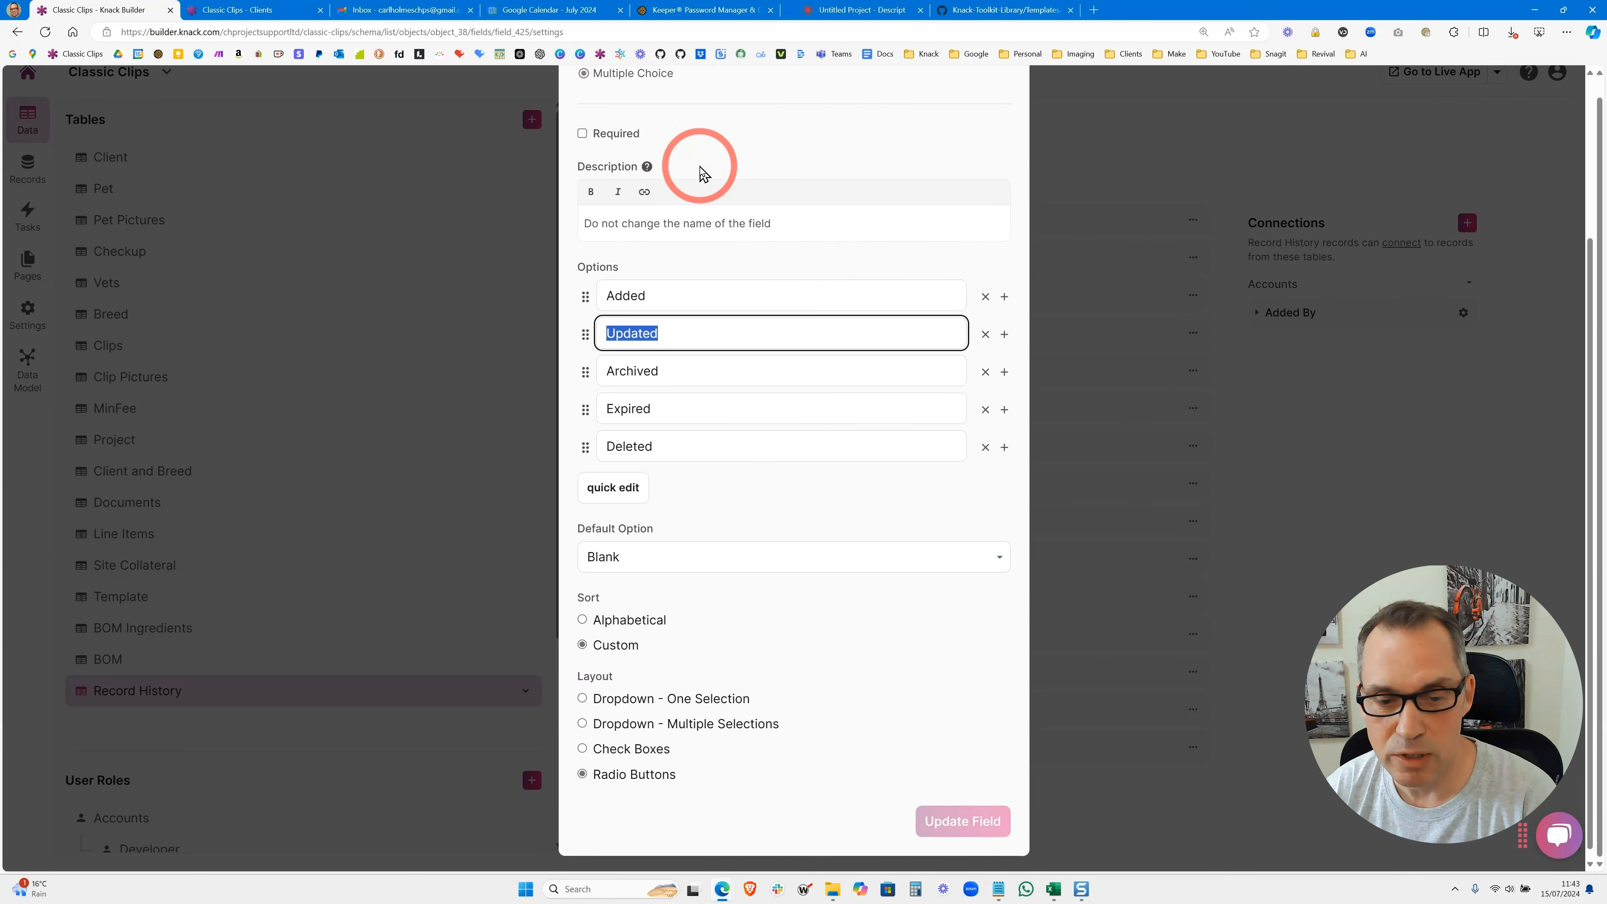
{"action": "scroll", "coordinate": [702, 174], "scroll_direction": "up", "scroll_amount": 3}
{"action": "left_click", "coordinate": [1000, 120]}
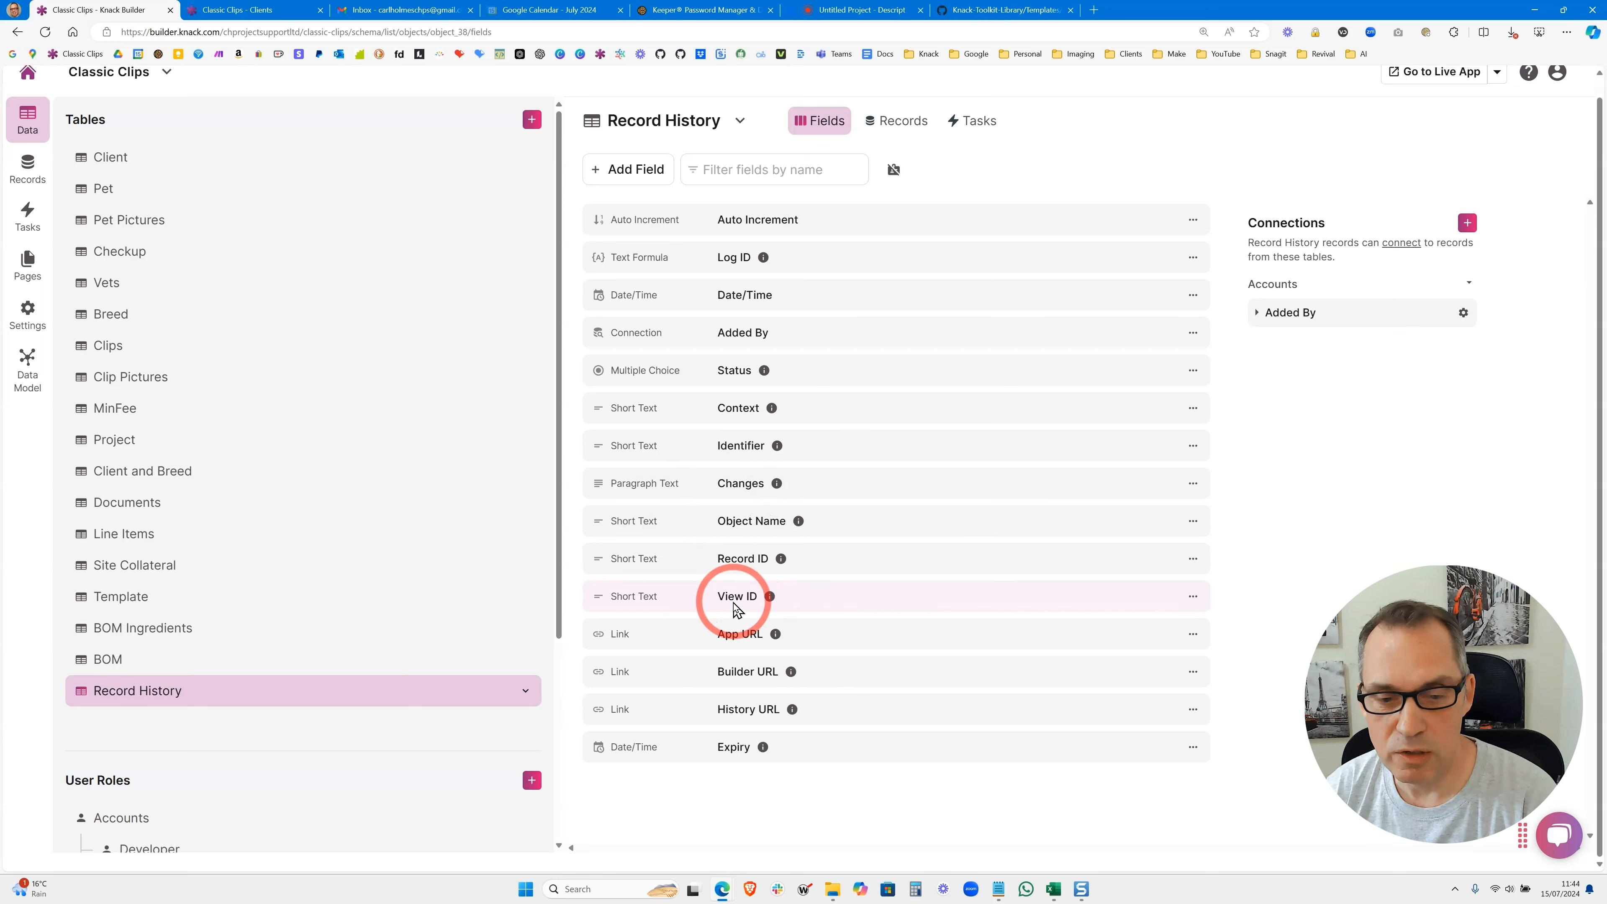
Review the App URL field's name, link text format, link text and new-window setting
{"action": "left_click", "coordinate": [818, 643]}
{"action": "left_click", "coordinate": [617, 734]}
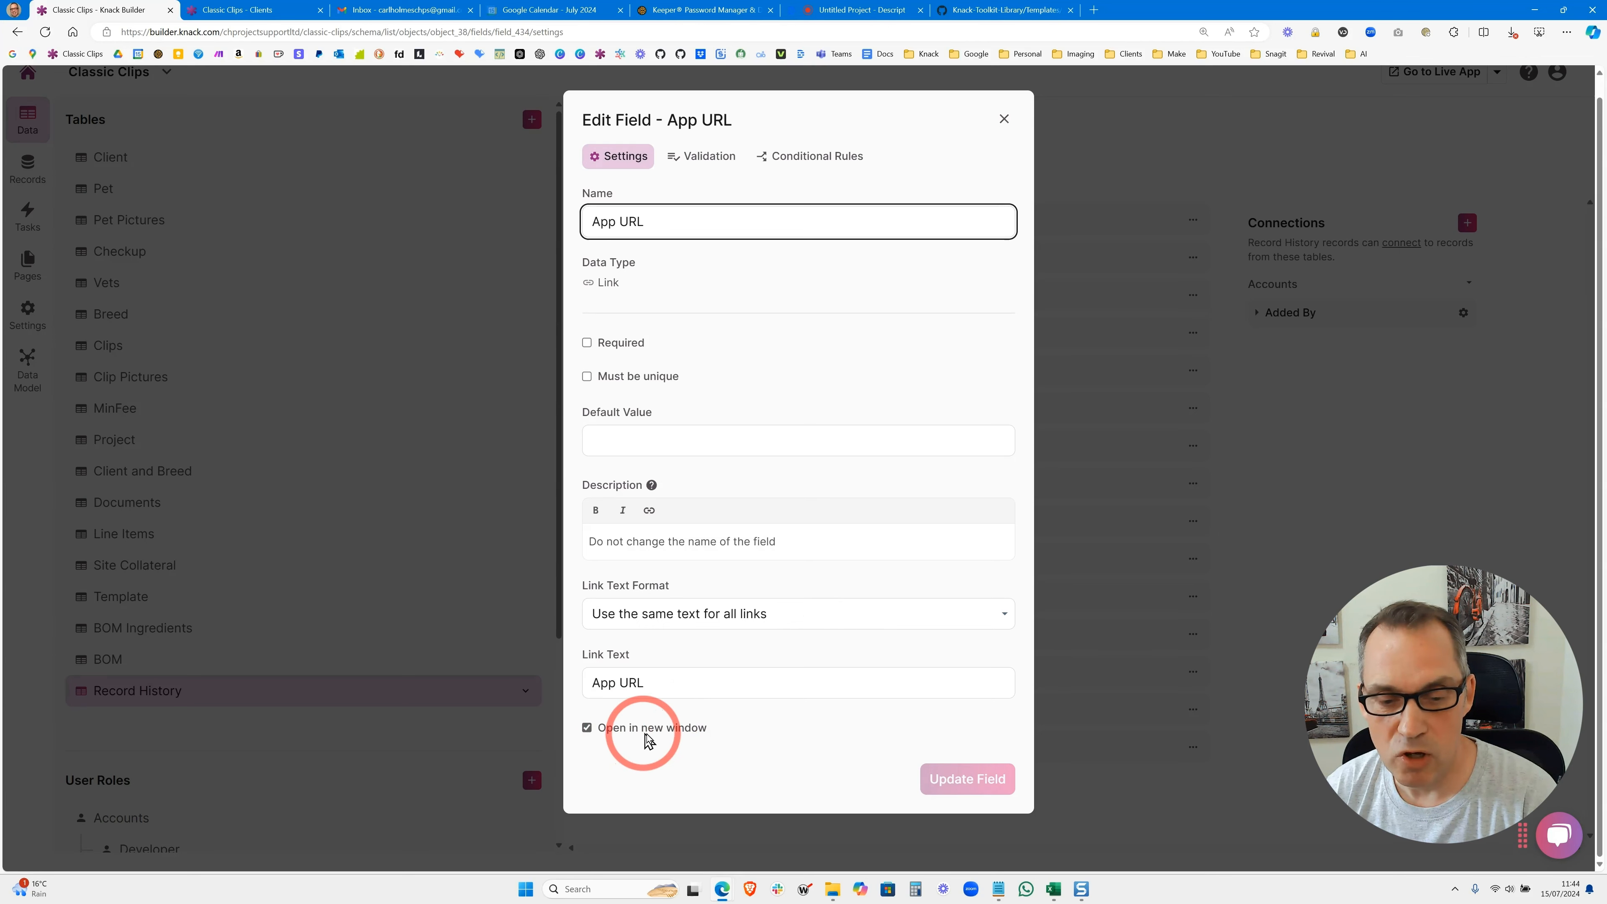
{"action": "left_click", "coordinate": [658, 684]}
{"action": "left_click", "coordinate": [667, 612]}
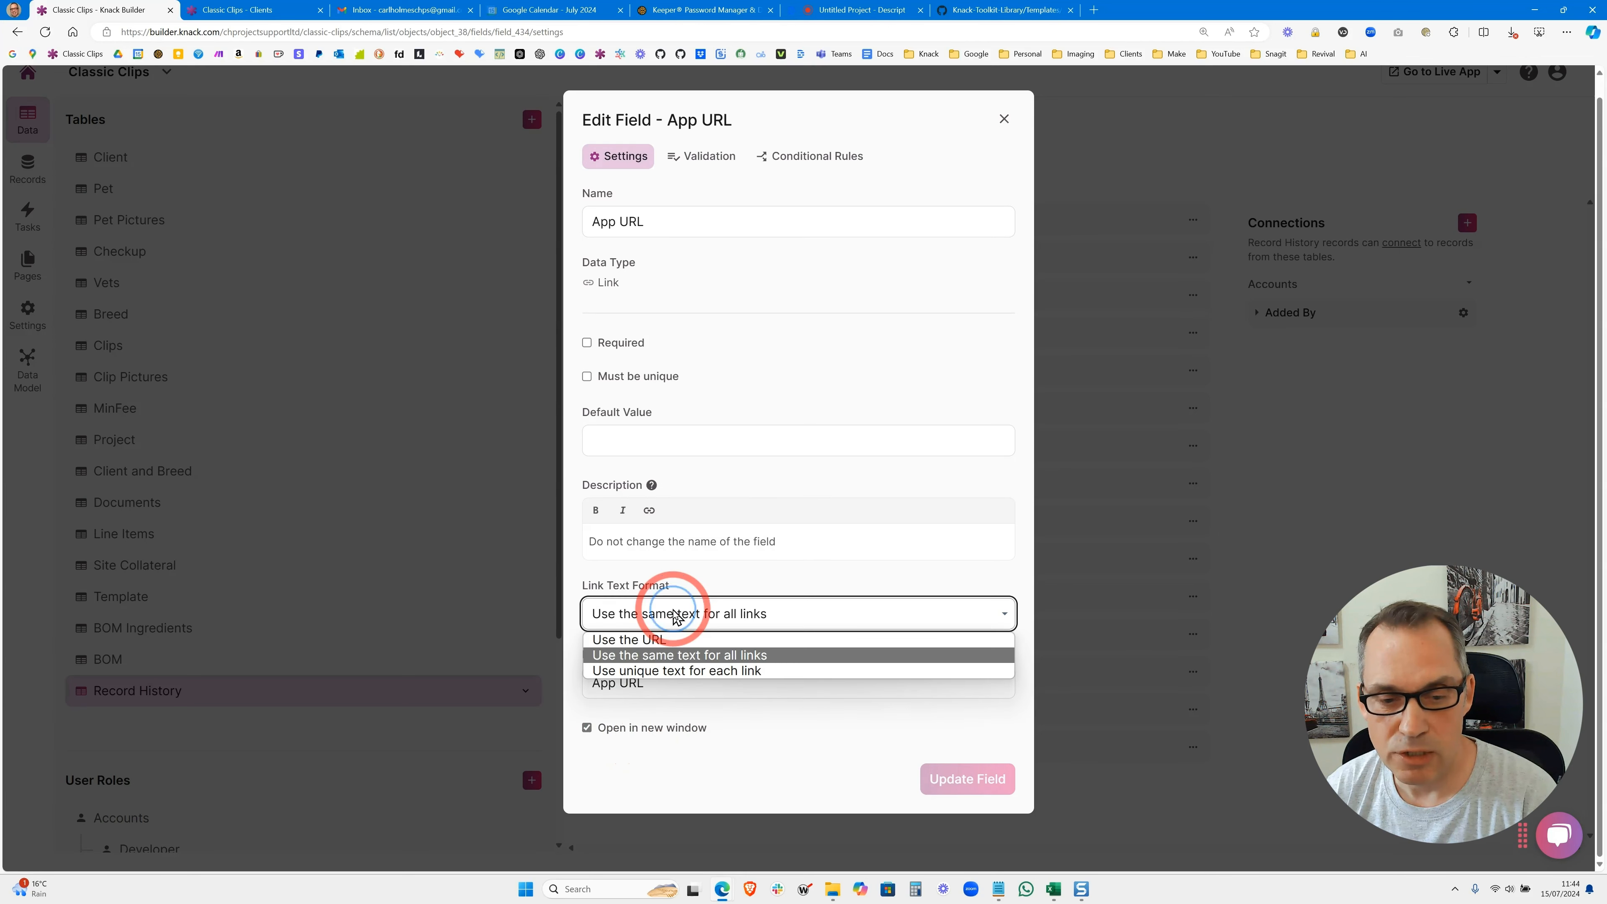
{"action": "left_click", "coordinate": [737, 645]}
{"action": "left_click_drag", "start_coordinate": [656, 681], "coordinate": [597, 682]}
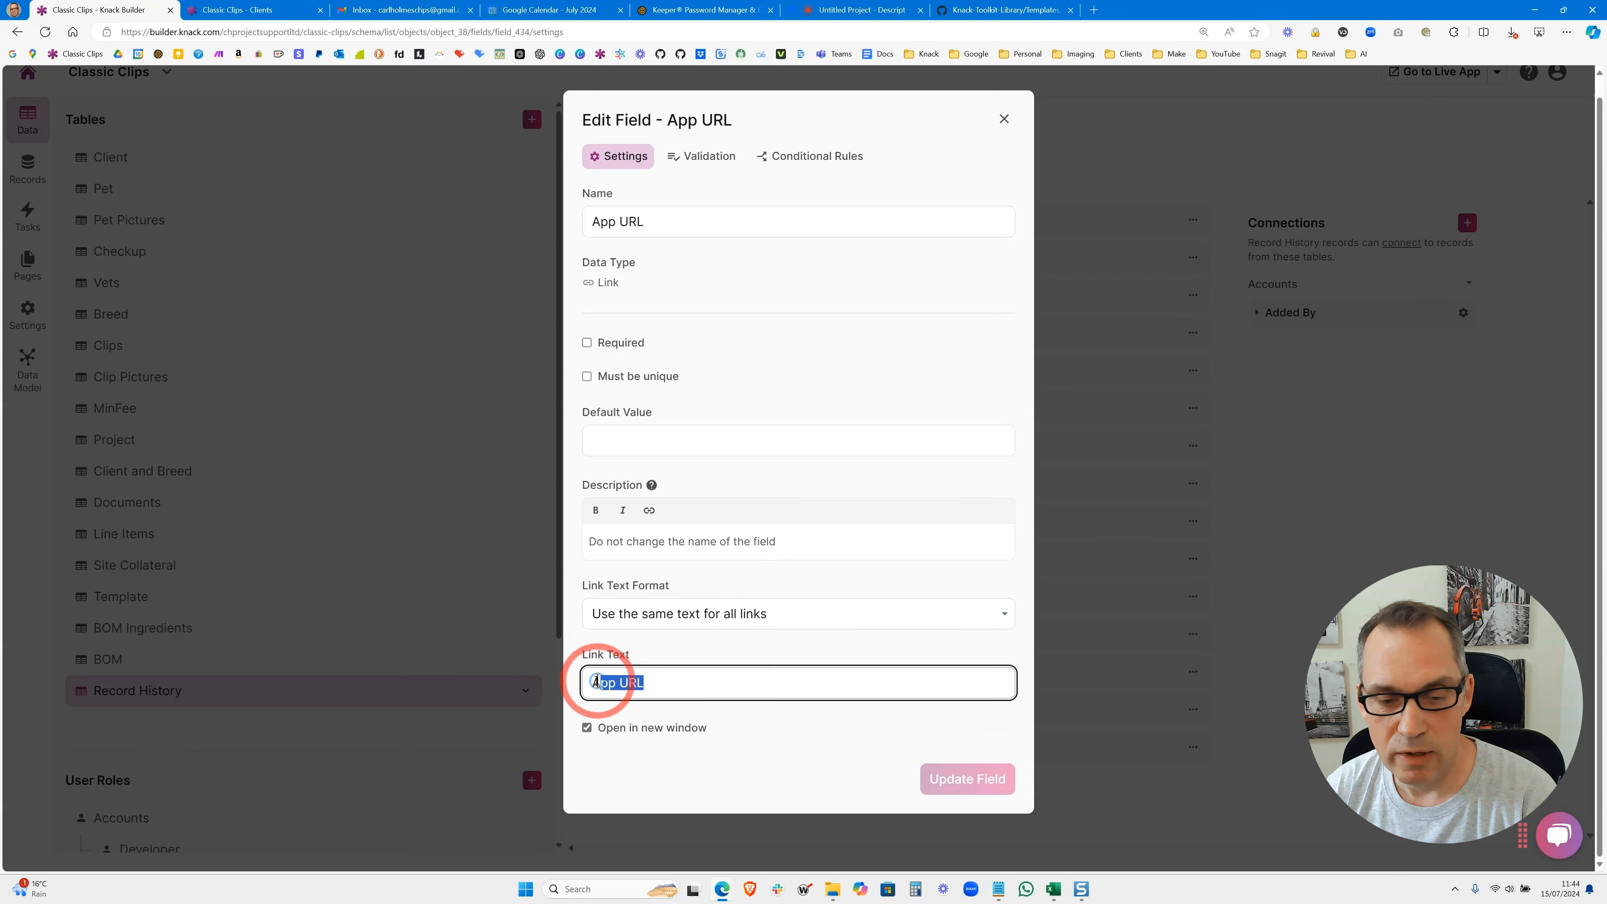
{"action": "triple_click", "coordinate": [660, 220]}
{"action": "left_click", "coordinate": [1007, 123]}
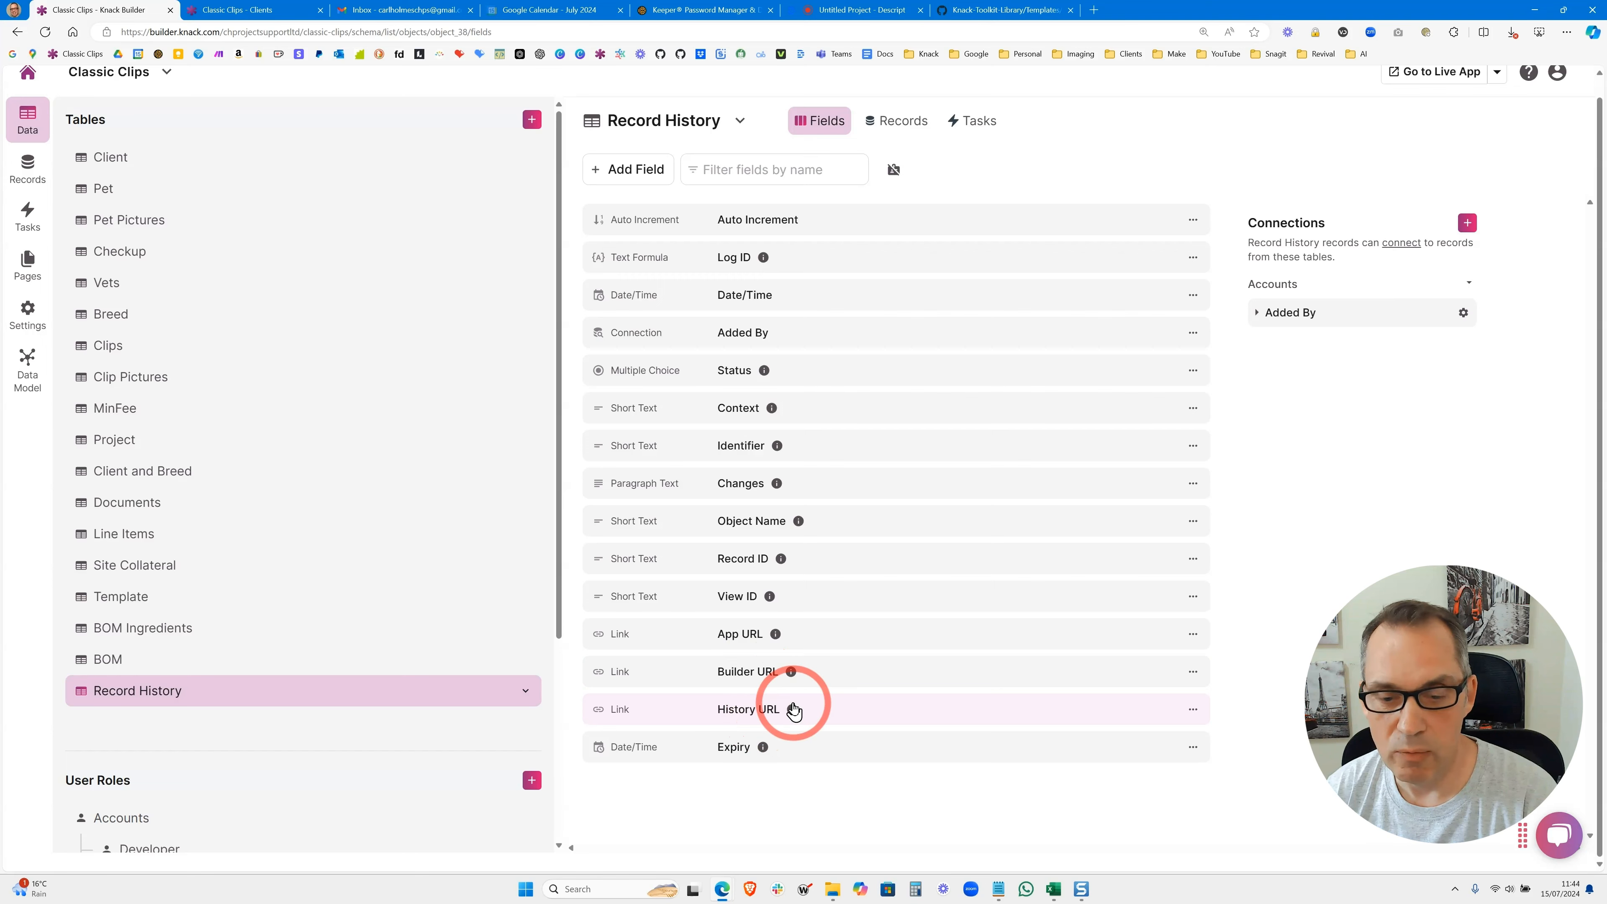
Review the Expiry field's date and time formats and default values
{"action": "left_click", "coordinate": [805, 754]}
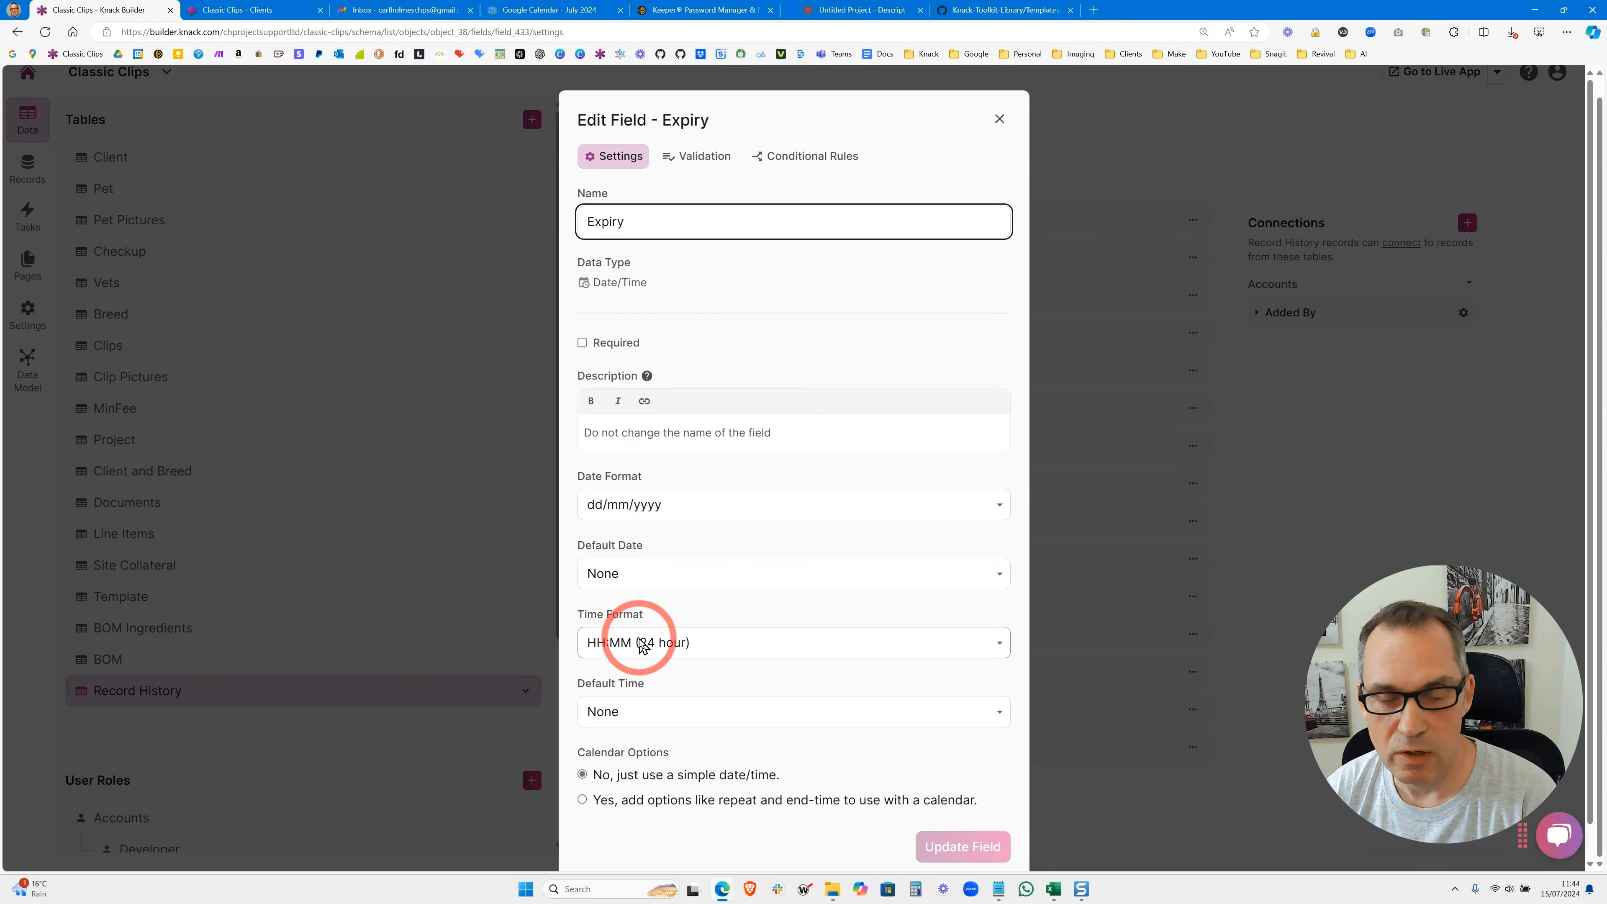
{"action": "left_click", "coordinate": [998, 120]}
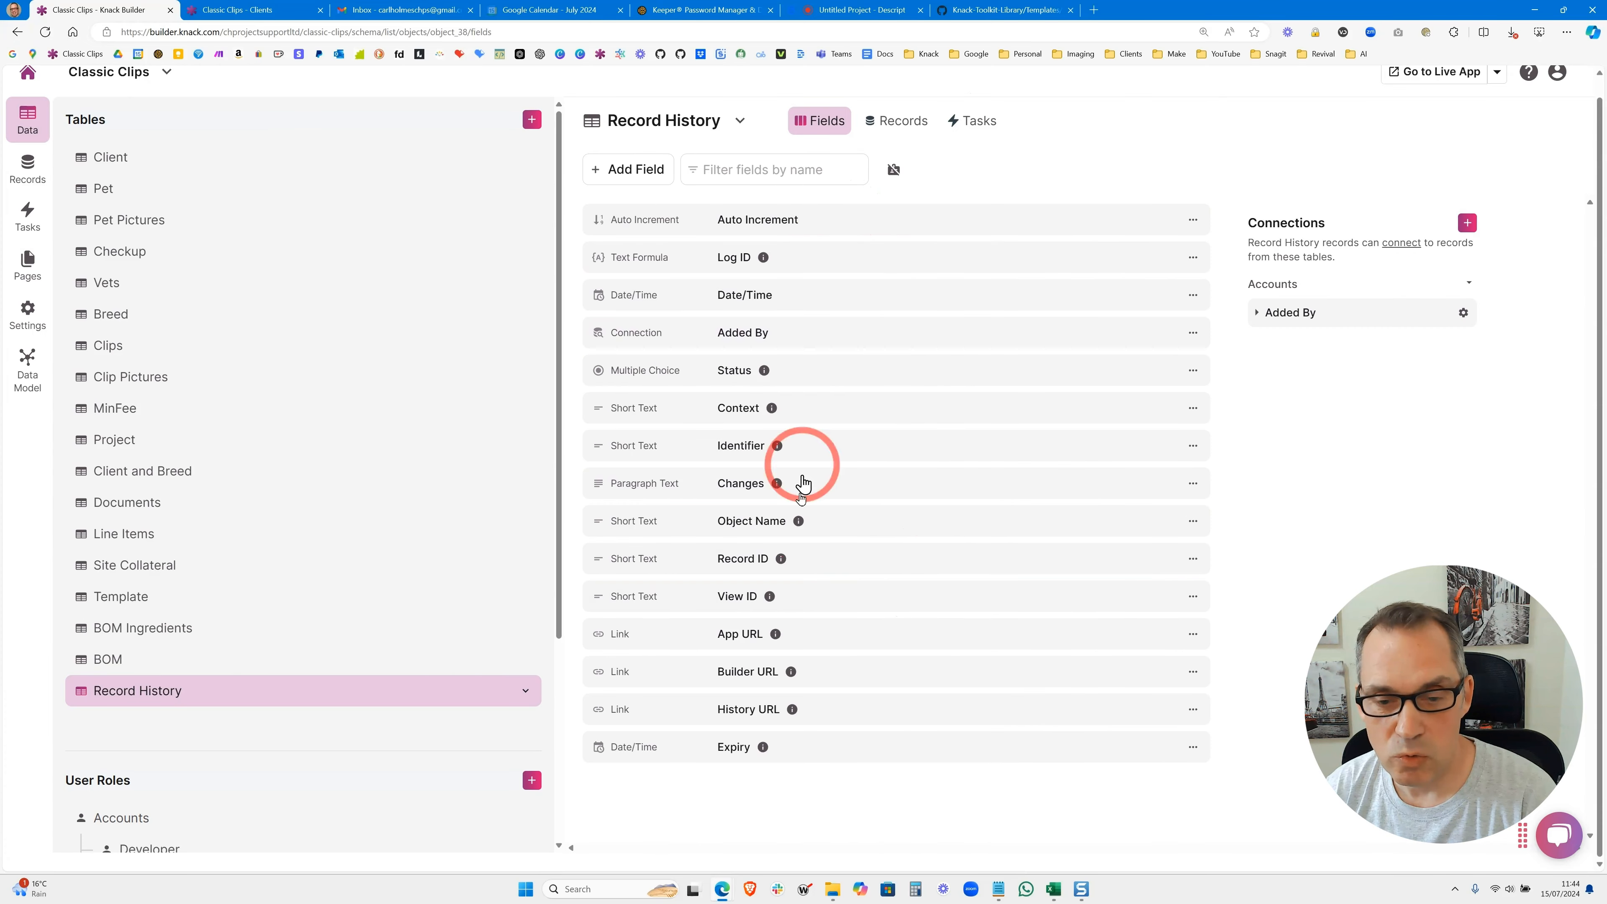
{"action": "mouse_move", "coordinate": [796, 683]}
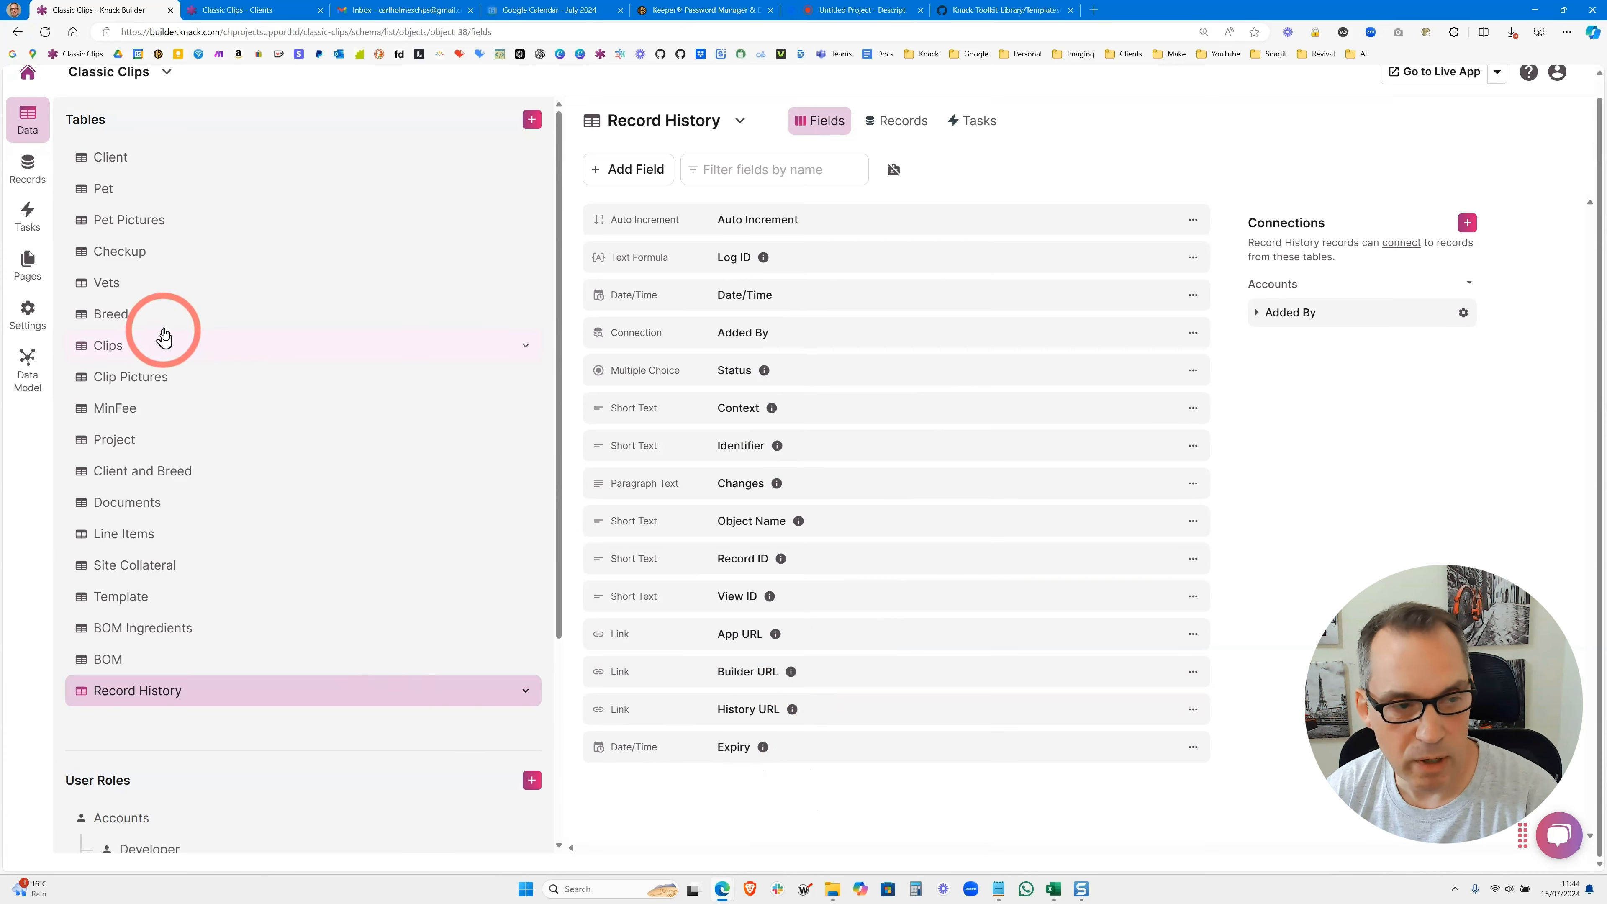
Open the Clients page under Clients Login and bring up its Clients Table grid for editing
{"action": "left_click", "coordinate": [27, 266]}
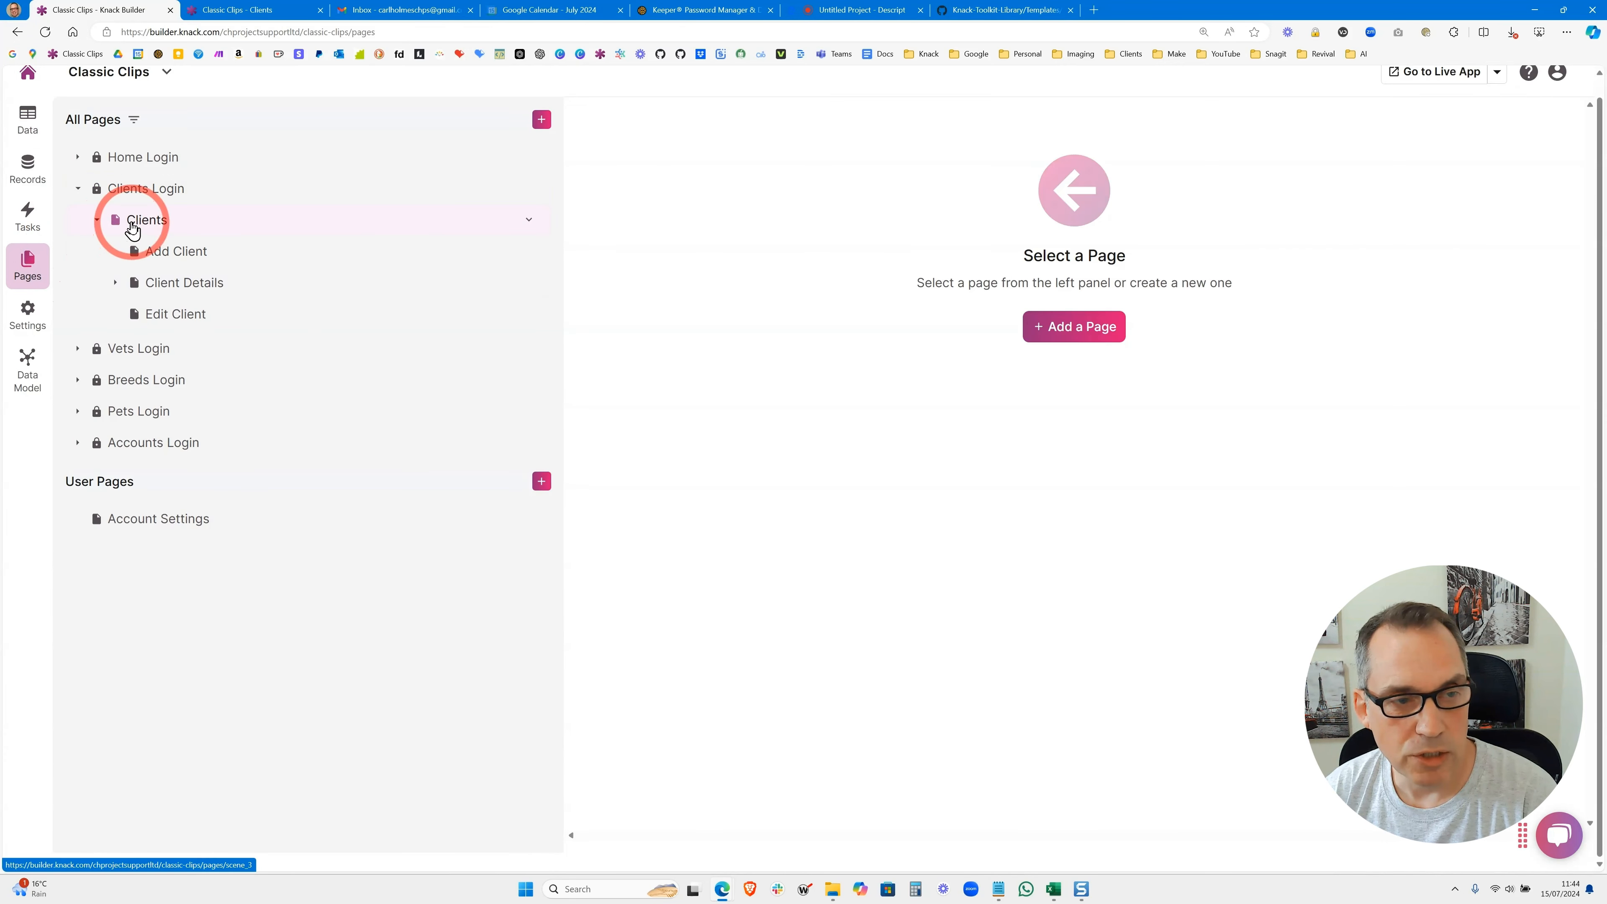
{"action": "left_click", "coordinate": [149, 225]}
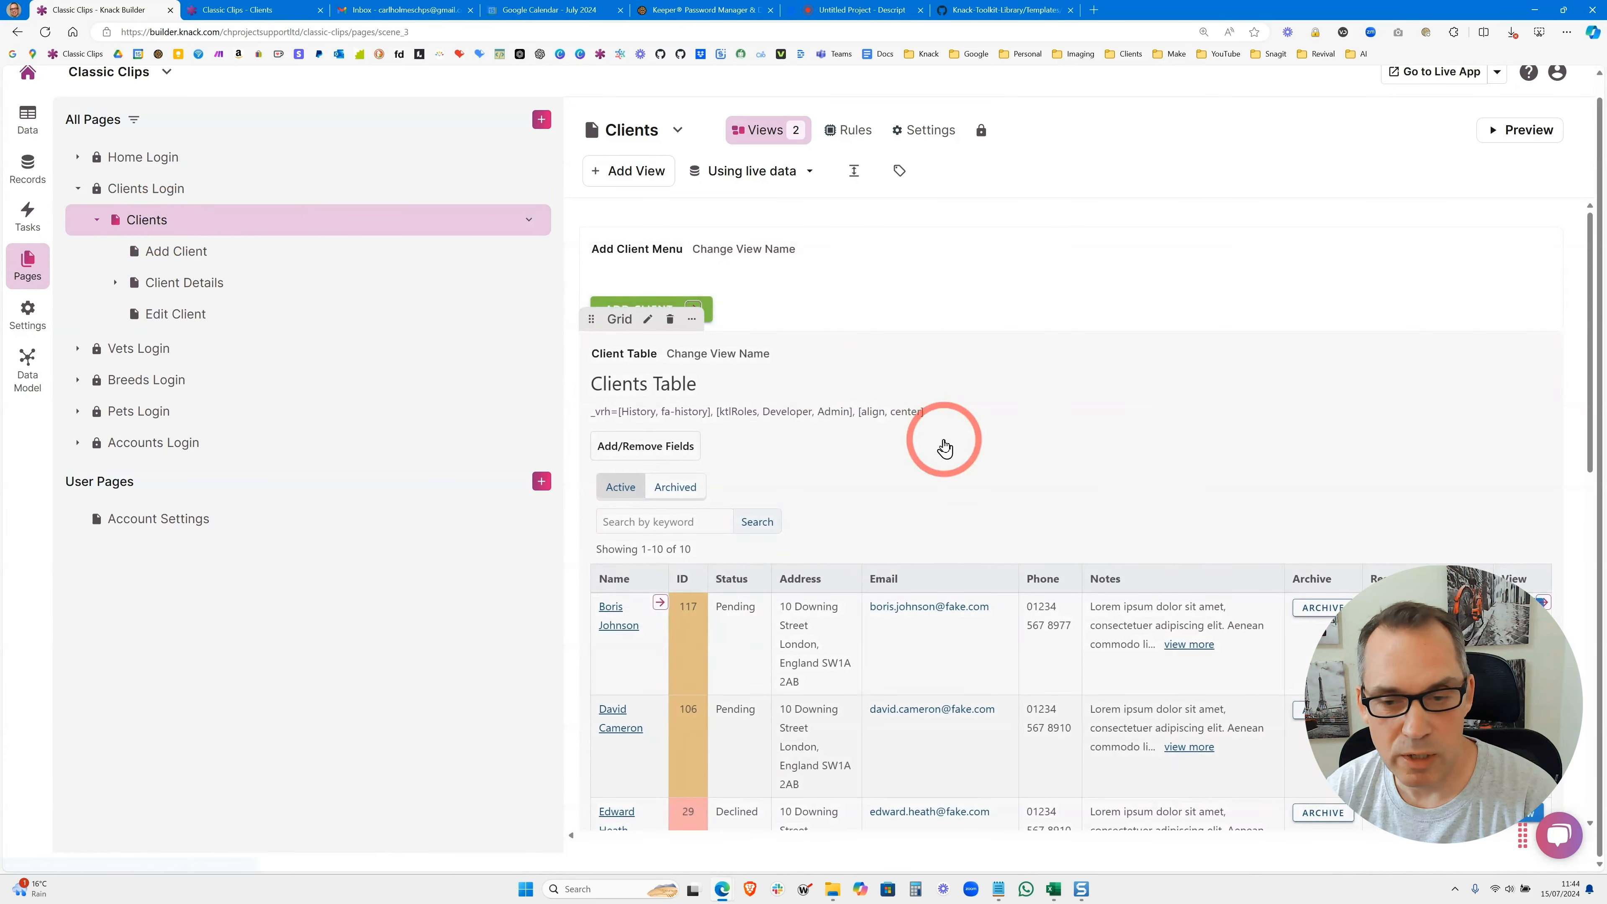
{"action": "scroll", "coordinate": [1134, 531], "scroll_direction": "down", "scroll_amount": 3}
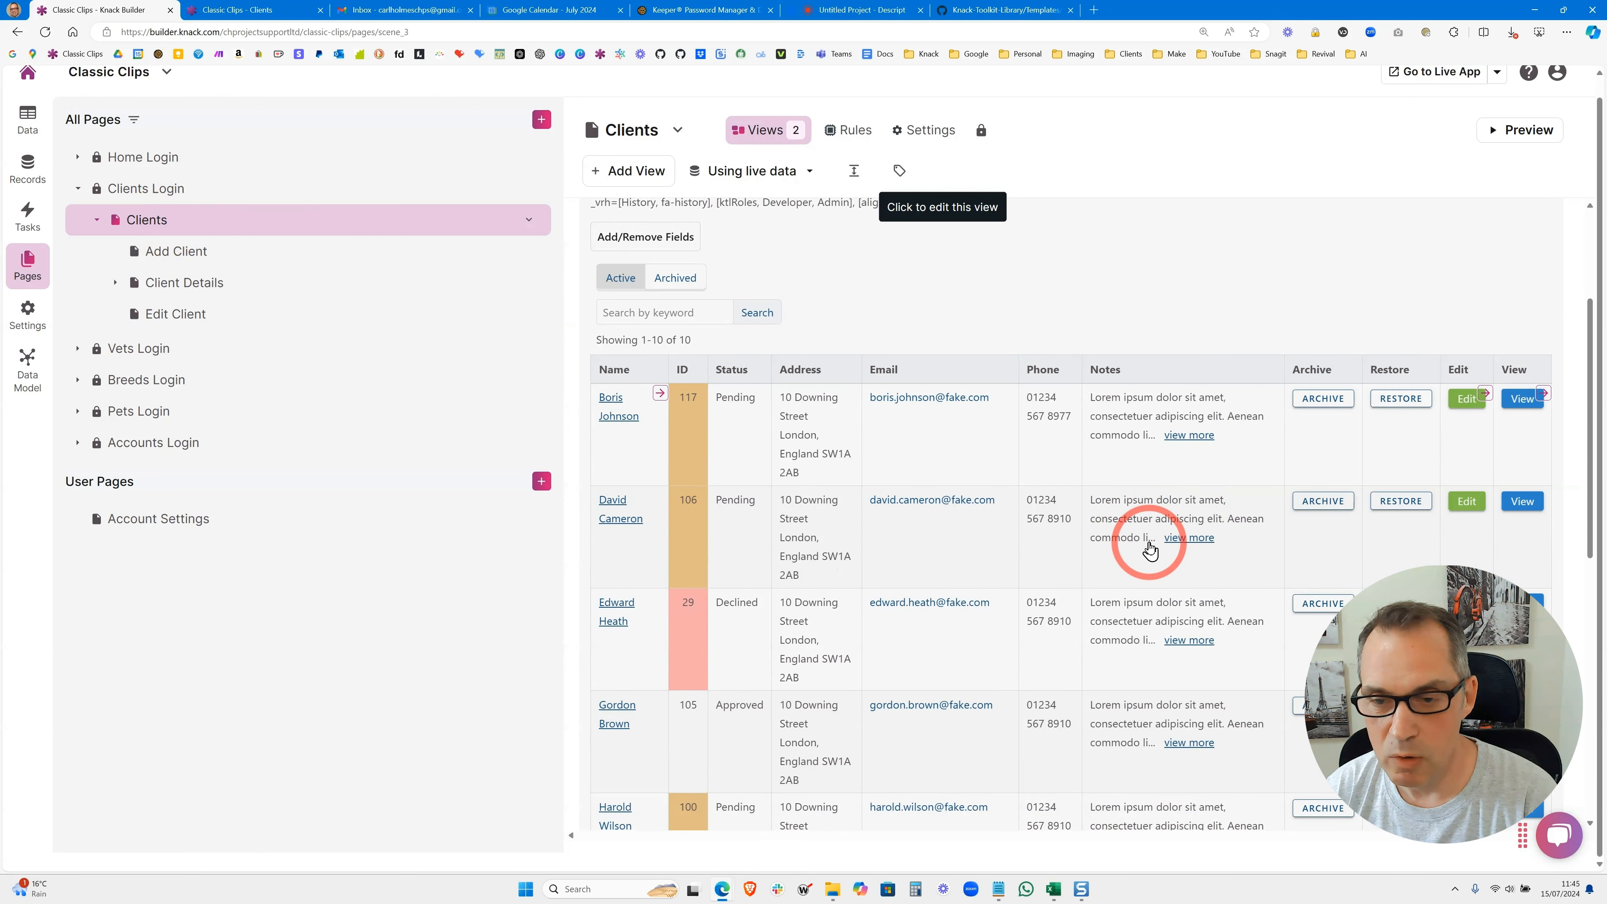
{"action": "scroll", "coordinate": [1137, 542], "scroll_direction": "up", "scroll_amount": 3}
{"action": "left_click", "coordinate": [835, 469]}
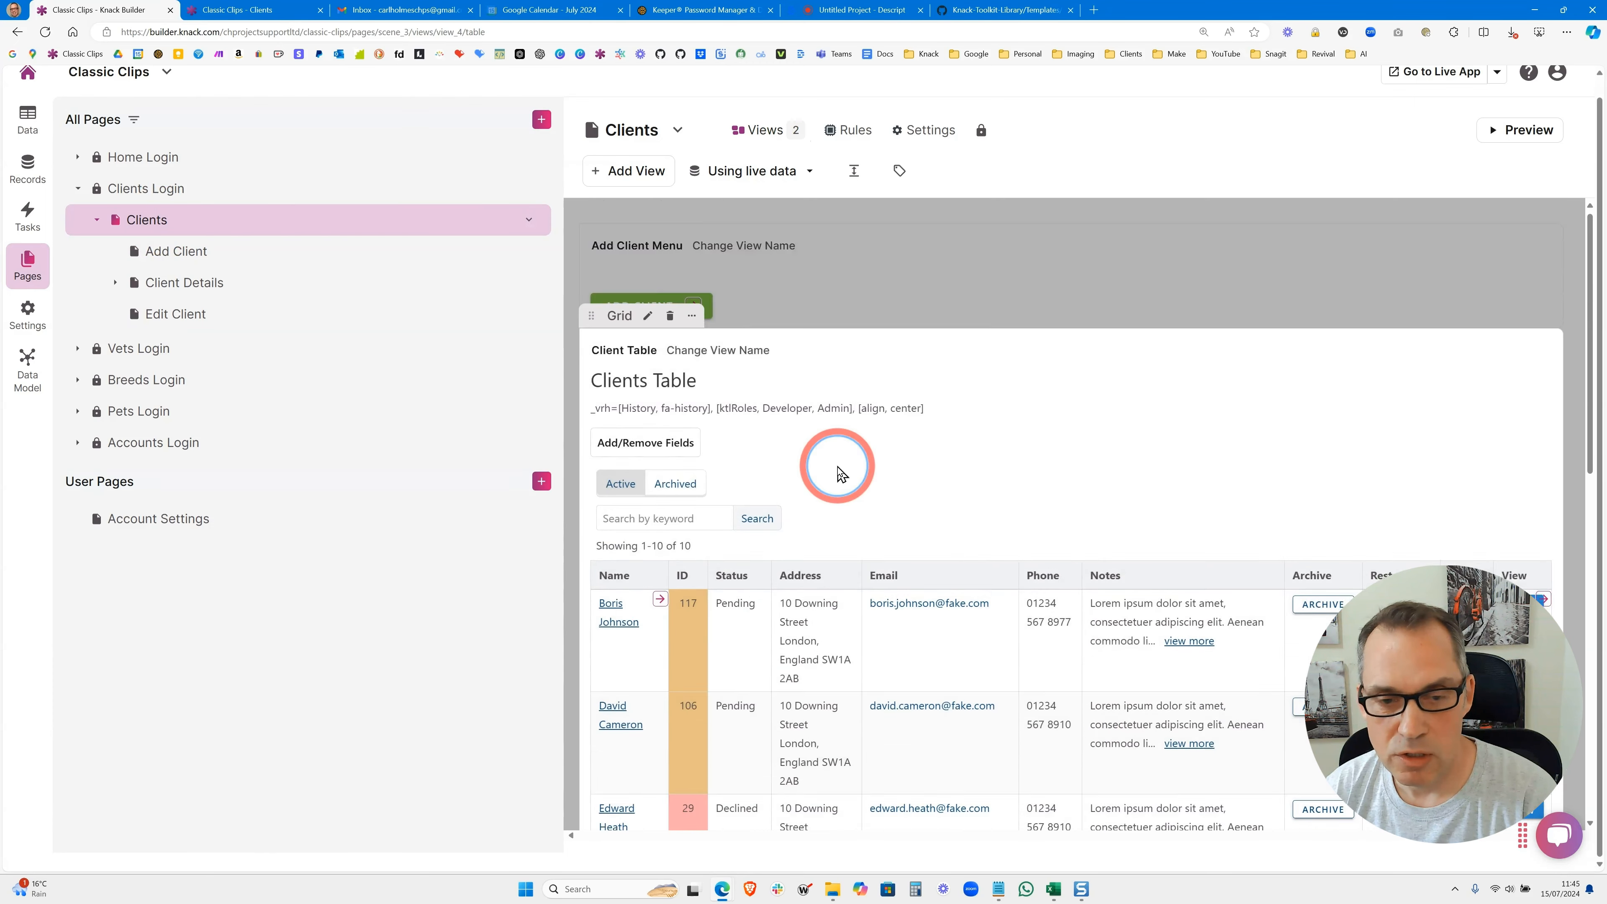
Open the Clients Table grid's settings and examine the record history keyword in its description
{"action": "left_click", "coordinate": [197, 243]}
{"action": "scroll", "coordinate": [215, 582], "scroll_direction": "down", "scroll_amount": 8}
{"action": "scroll", "coordinate": [208, 598], "scroll_direction": "down", "scroll_amount": 4}
{"action": "left_click", "coordinate": [402, 632]}
{"action": "left_click_drag", "start_coordinate": [486, 626], "coordinate": [71, 628]}
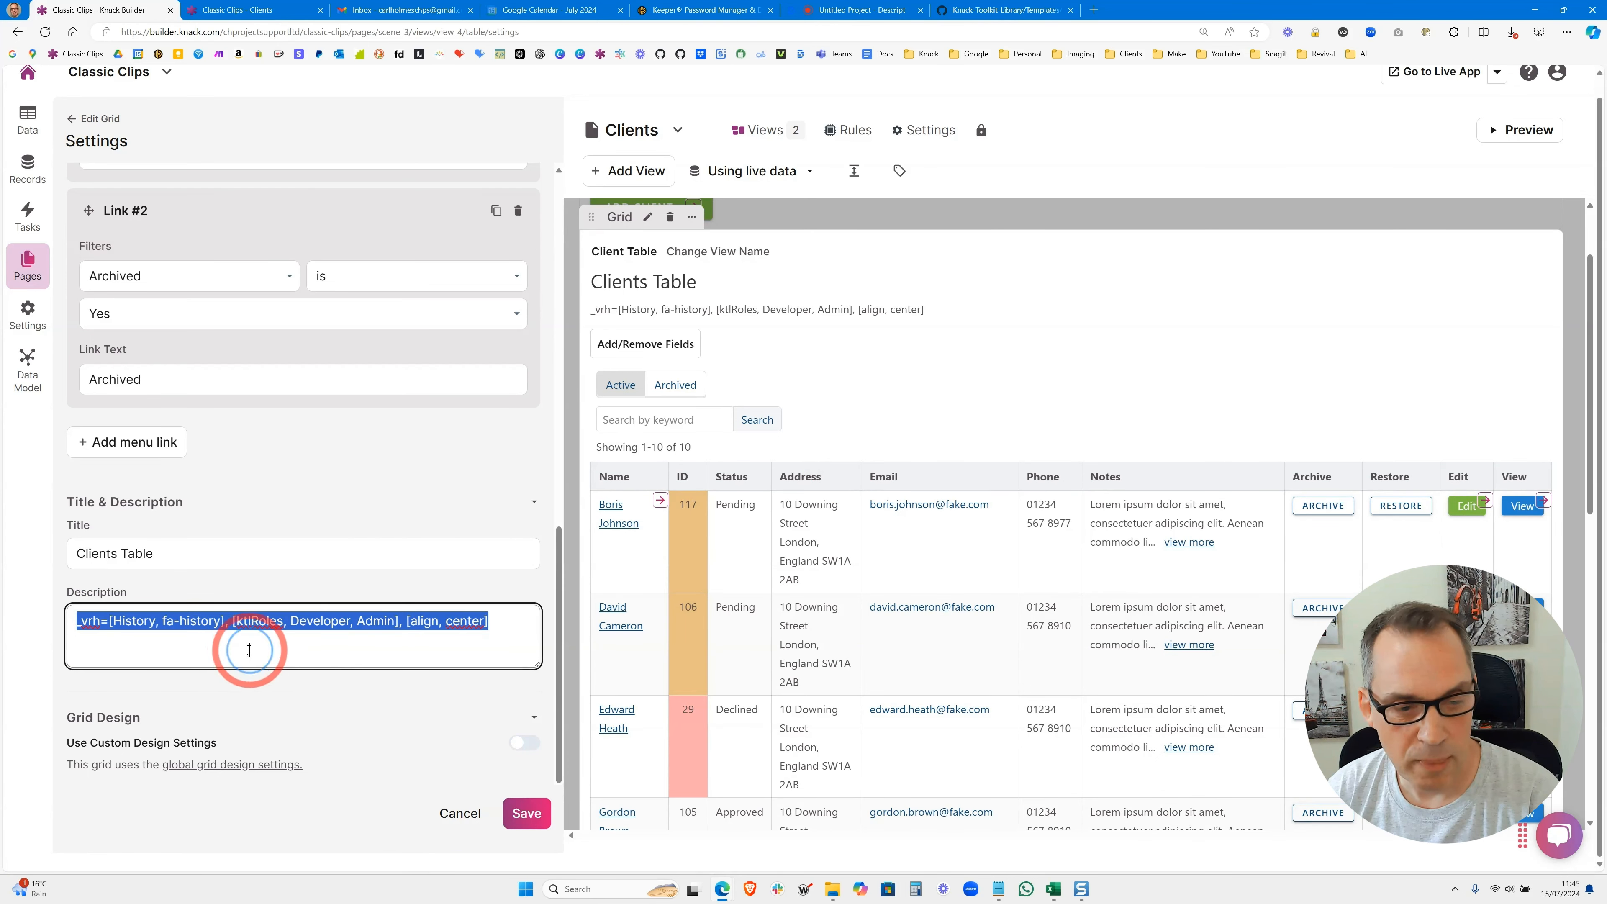
{"action": "left_click", "coordinate": [325, 630]}
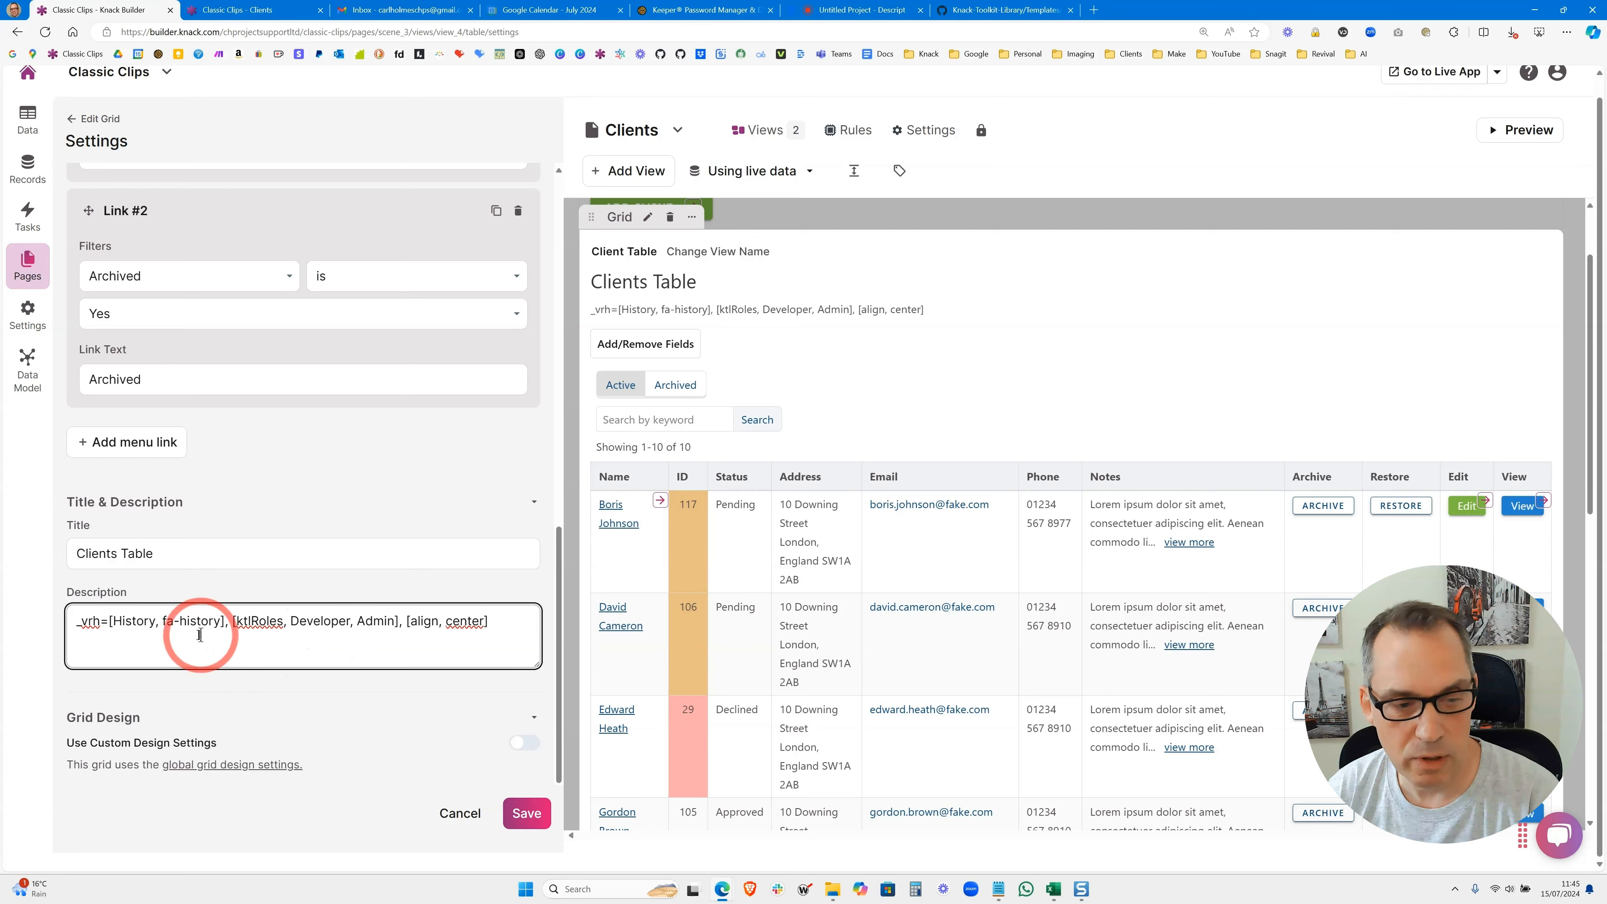
Examine the _vrh= keyword and its [History, fa-history] parameter group in the Clients Table description
{"action": "left_click_drag", "start_coordinate": [108, 621], "coordinate": [68, 624]}
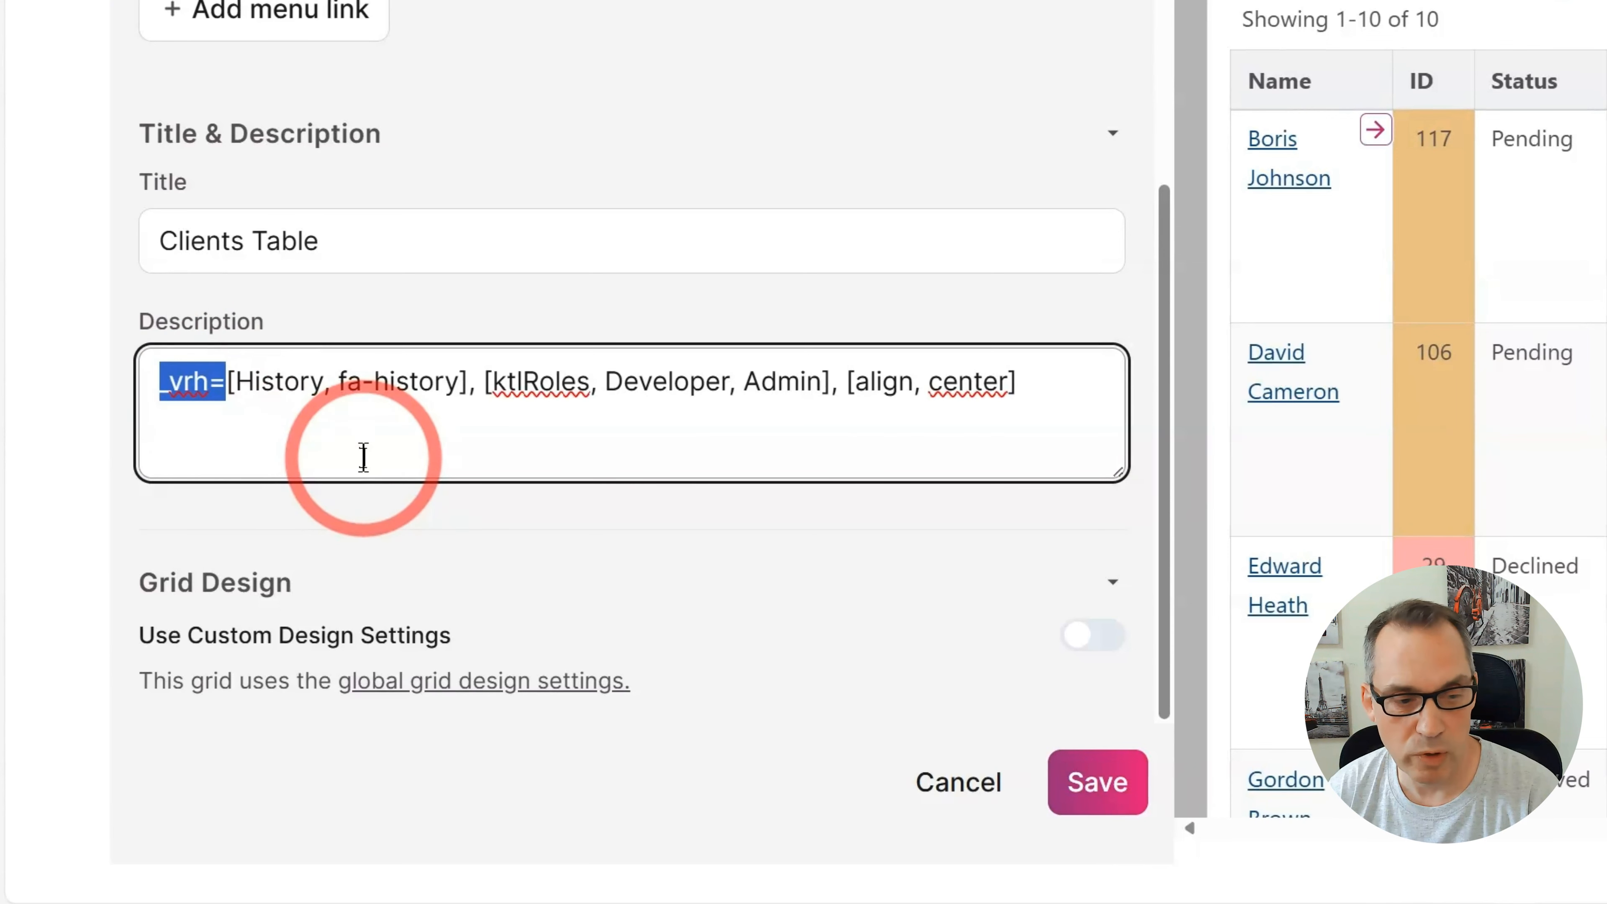
{"action": "left_click", "coordinate": [365, 455]}
{"action": "left_click", "coordinate": [229, 389]}
{"action": "left_click_drag", "start_coordinate": [222, 385], "coordinate": [155, 386]}
{"action": "left_click", "coordinate": [246, 420]}
{"action": "left_click", "coordinate": [445, 380]}
{"action": "left_click_drag", "start_coordinate": [469, 383], "coordinate": [226, 373]}
{"action": "left_click", "coordinate": [434, 448]}
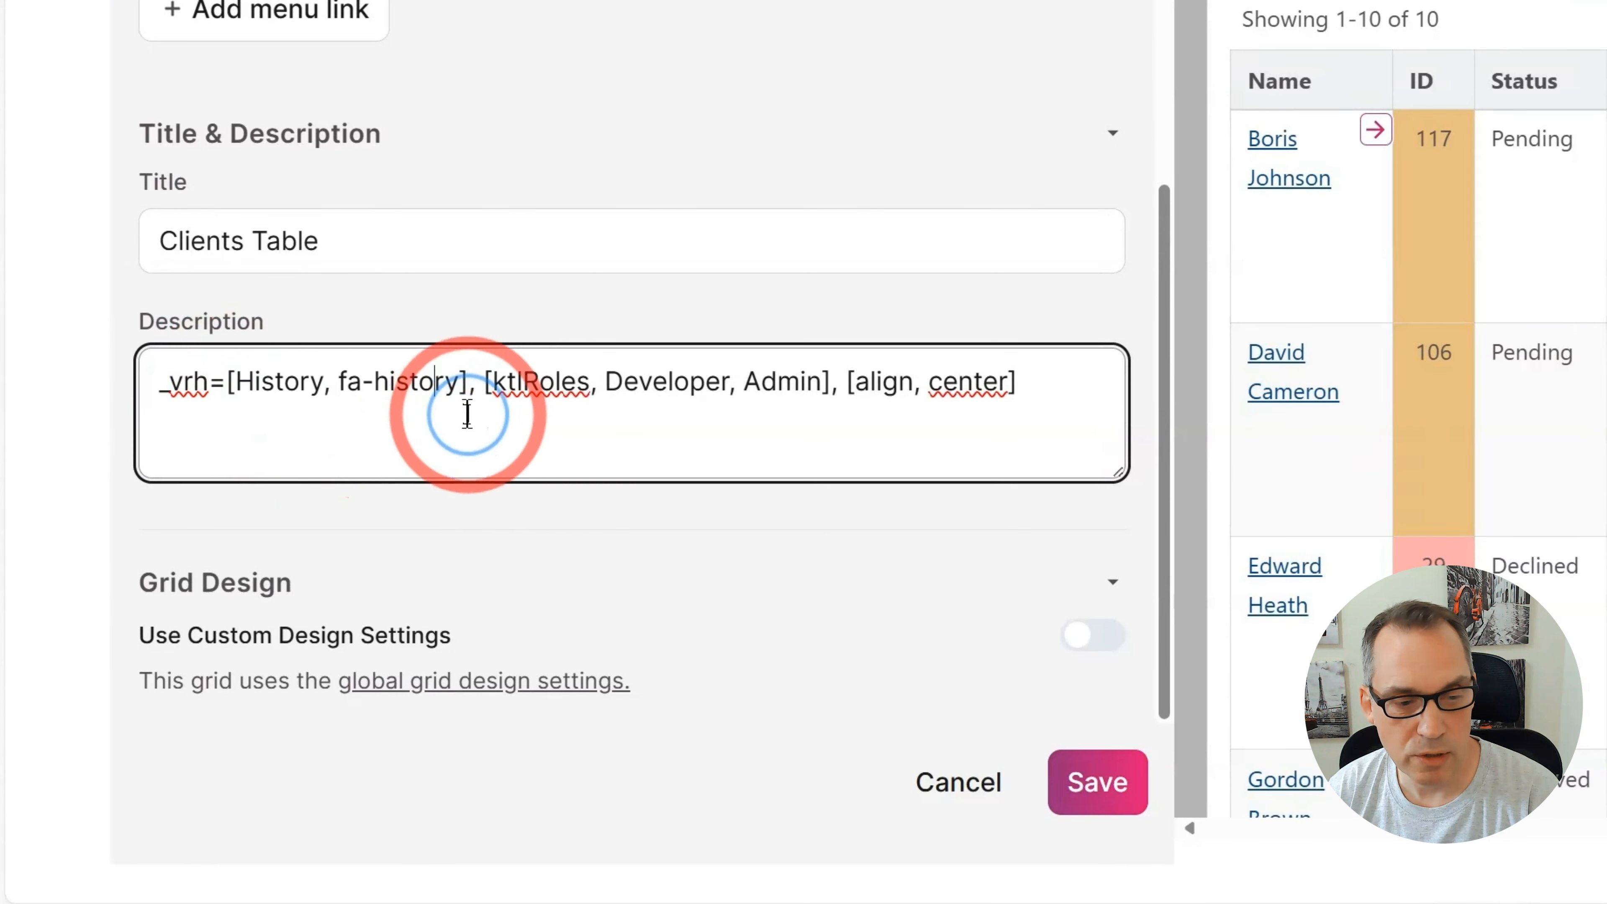
{"action": "left_click_drag", "start_coordinate": [476, 383], "coordinate": [229, 385]}
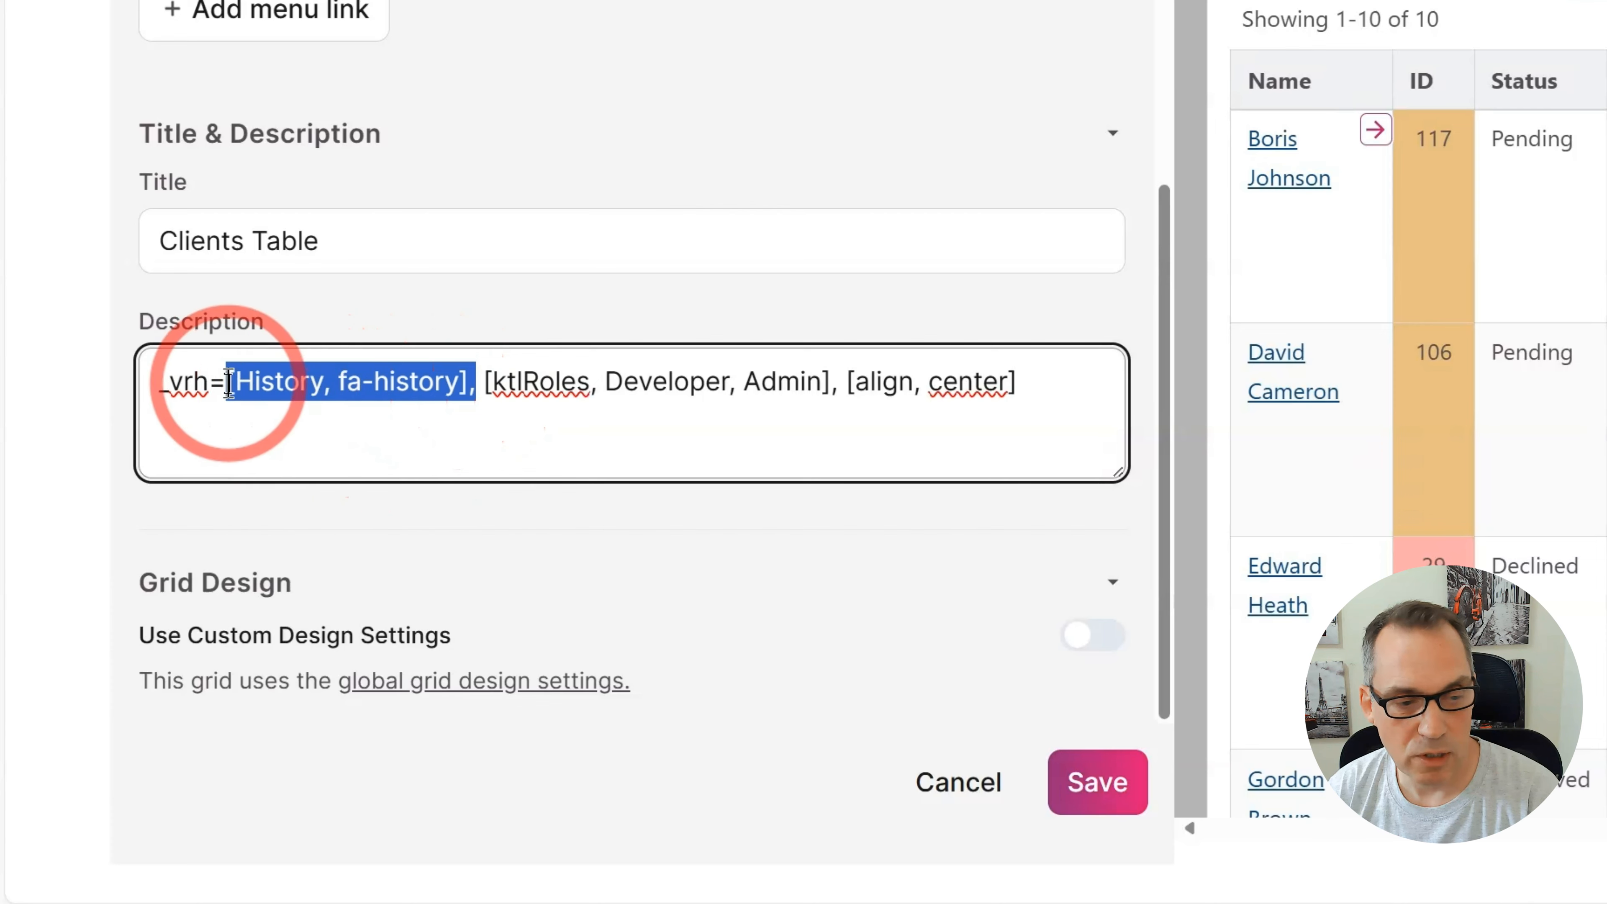
{"action": "left_click", "coordinate": [452, 457]}
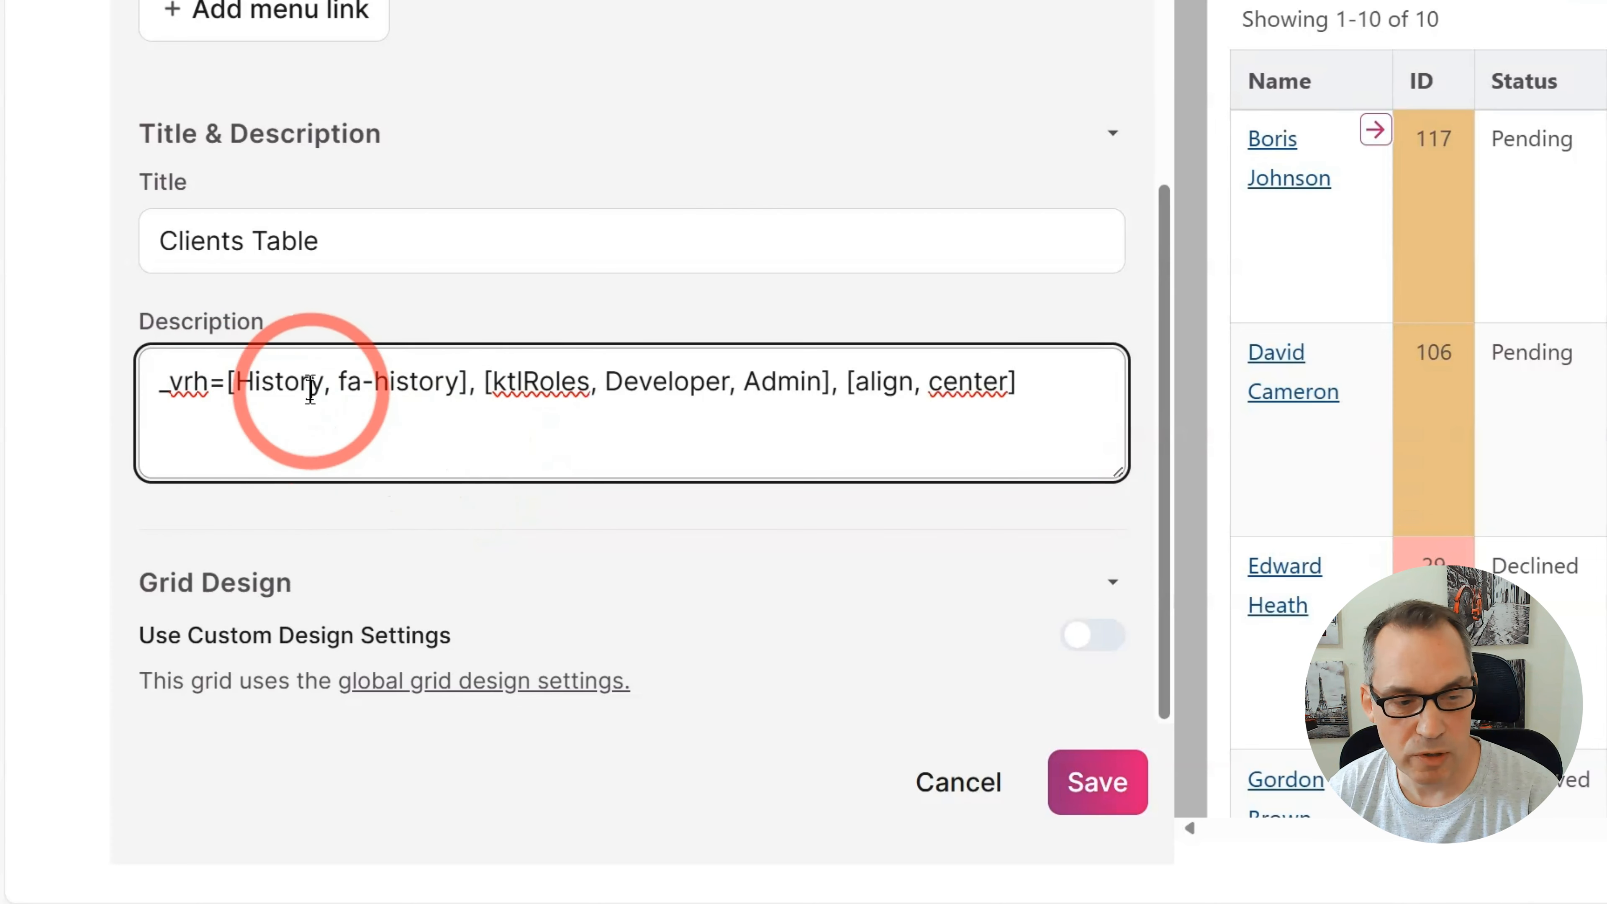
Examine the History header parameter and compare it with the Clients table's columns in the live app
{"action": "left_click_drag", "start_coordinate": [323, 383], "coordinate": [236, 378]}
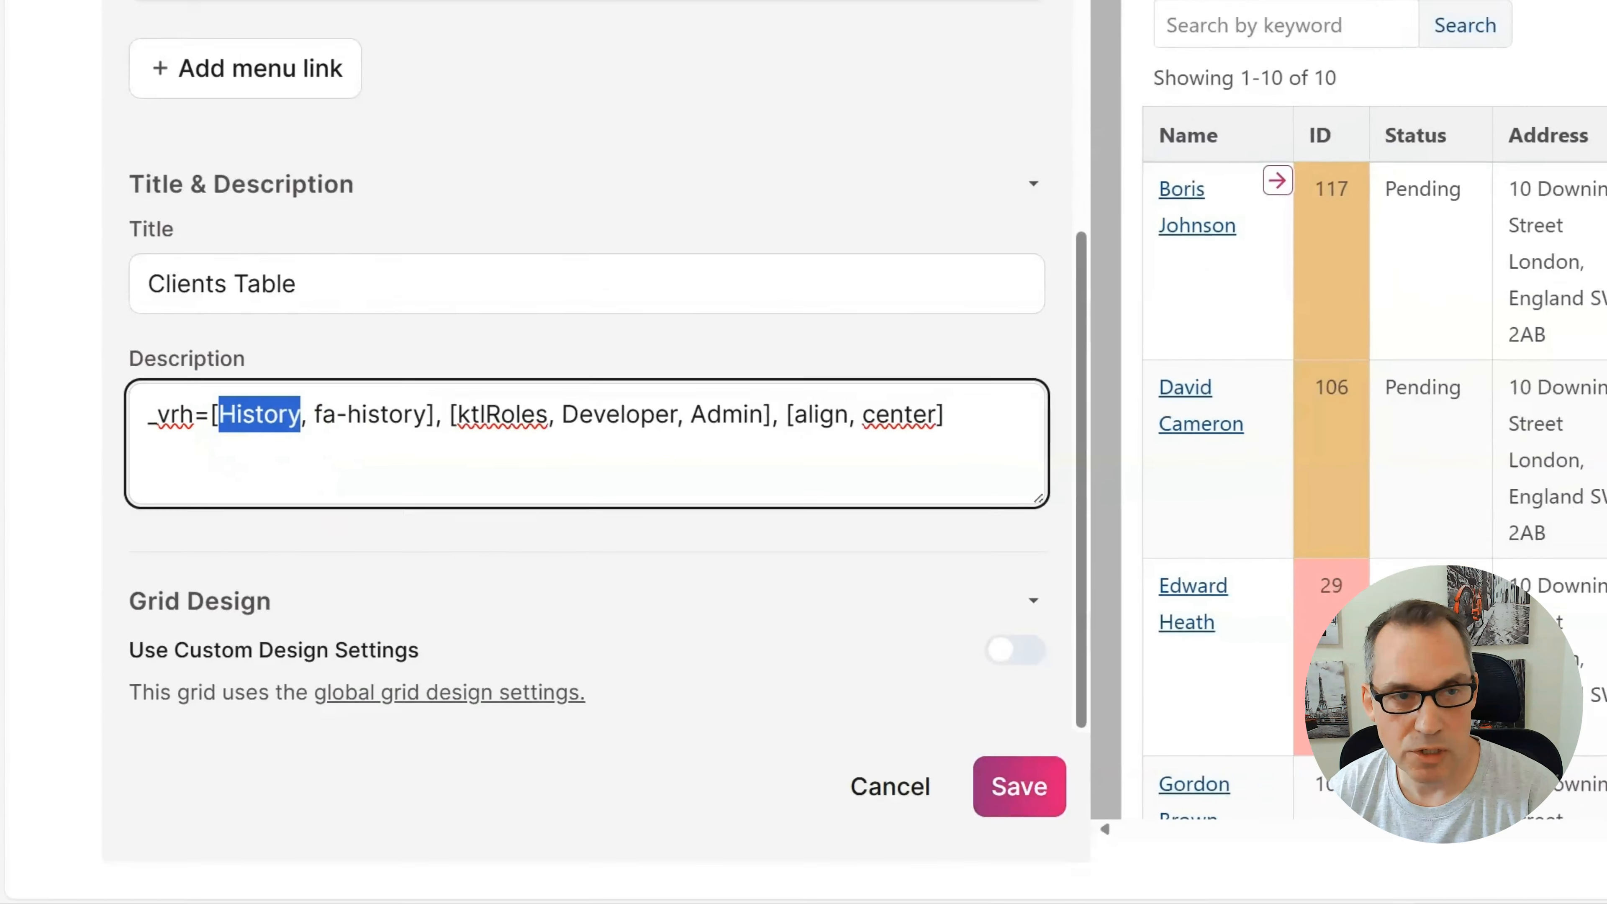
{"action": "left_click", "coordinate": [262, 10]}
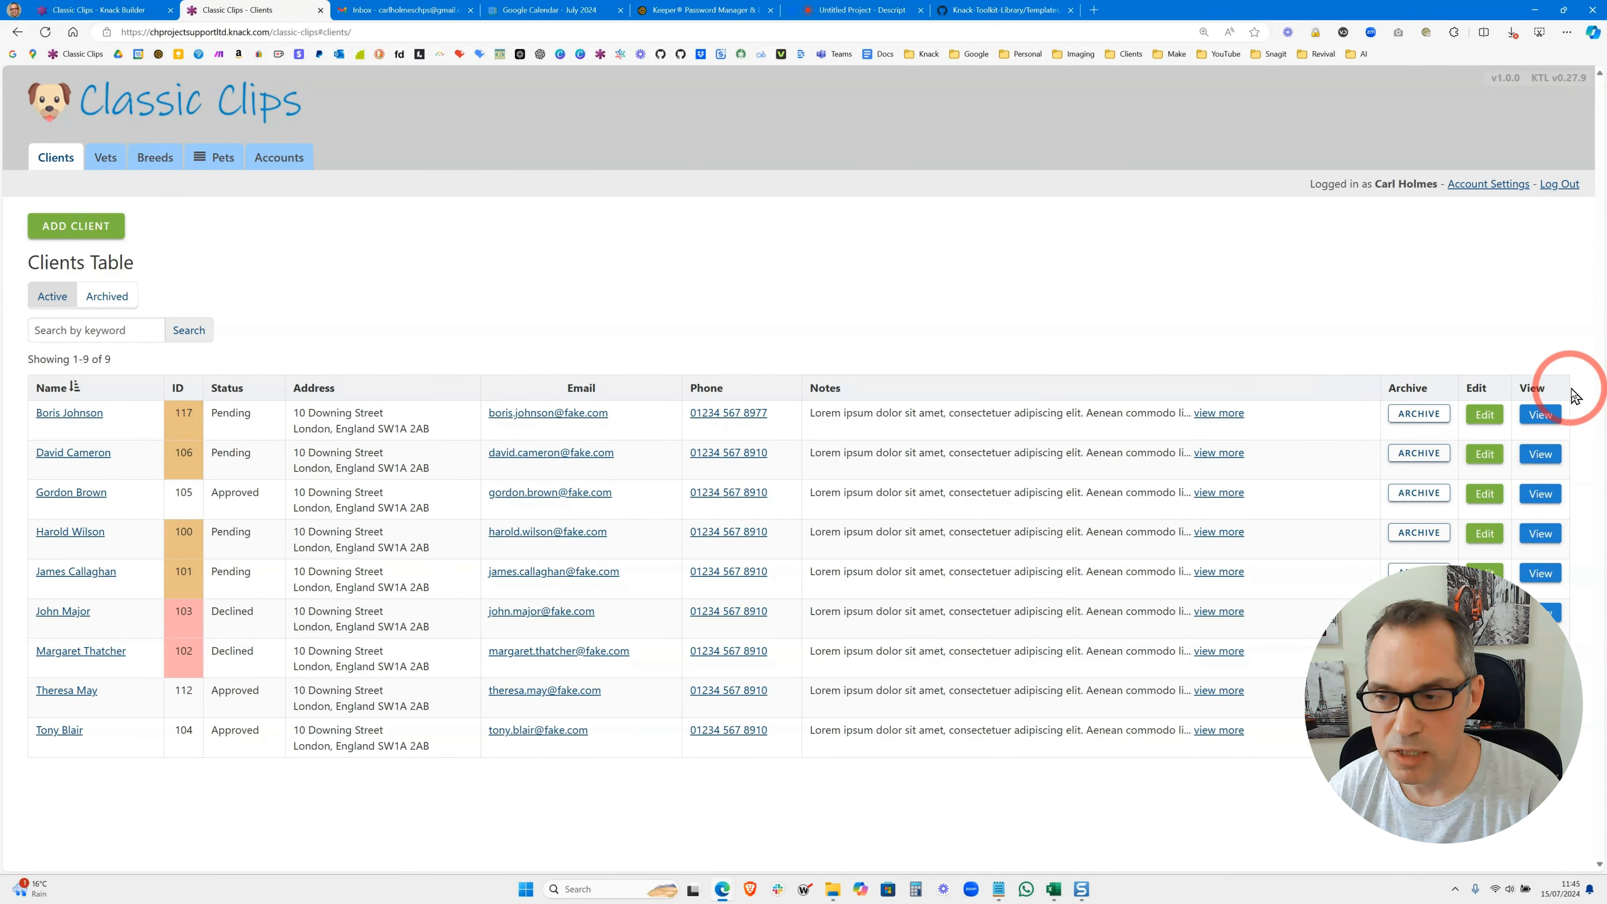
{"action": "left_click", "coordinate": [125, 10]}
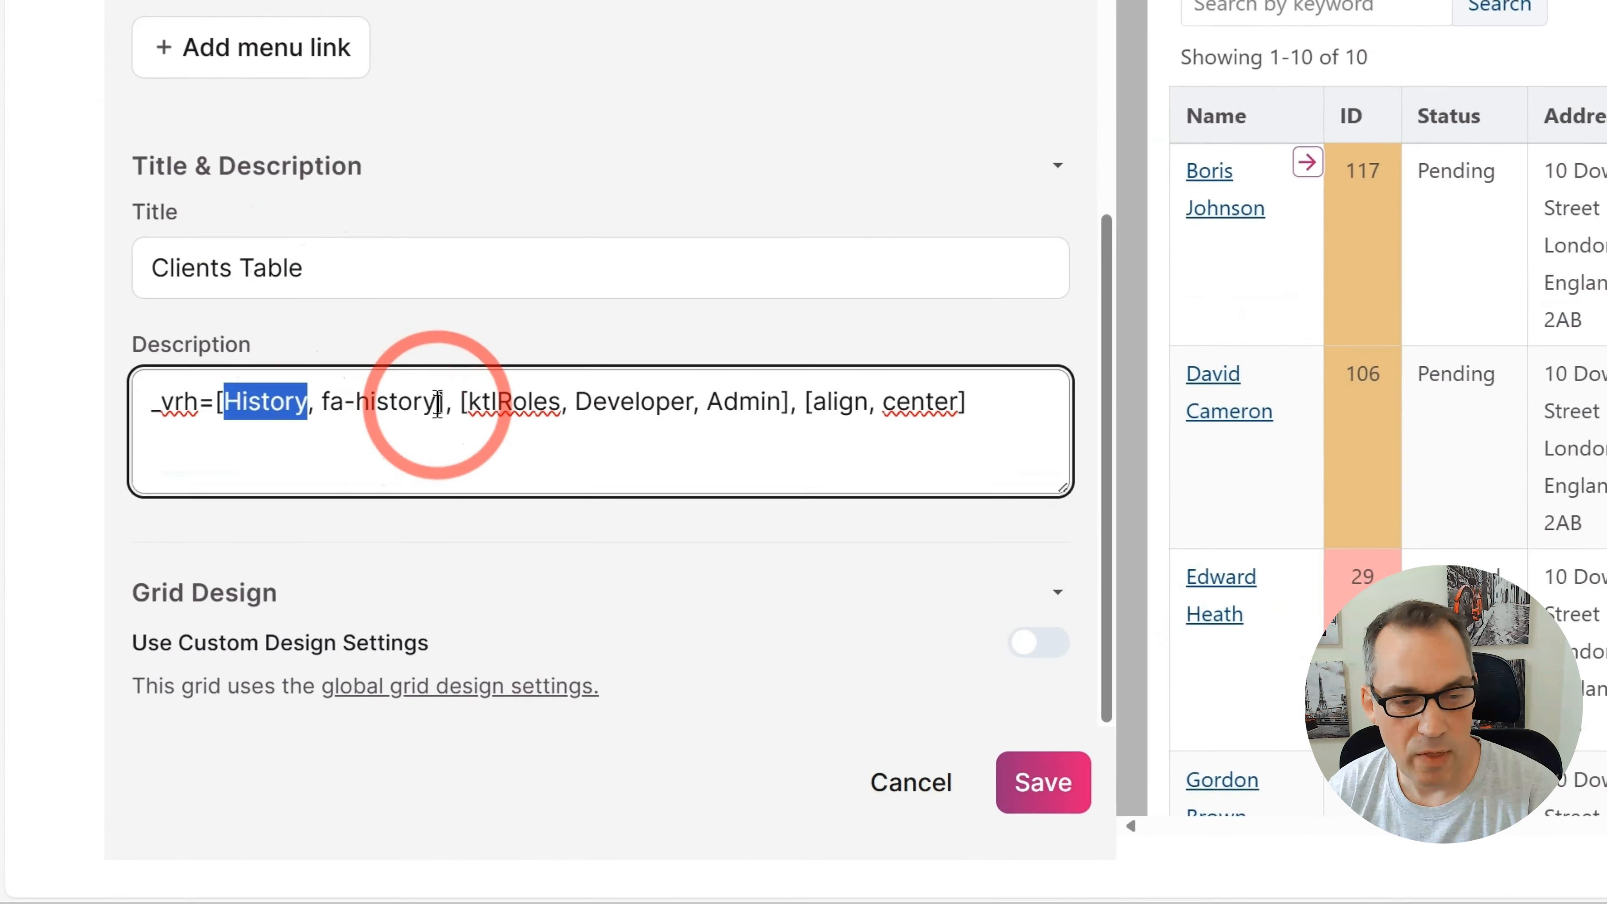
Examine the fa-history icon parameter and the extent of its bracketed group in the Clients Table description
{"action": "left_click_drag", "start_coordinate": [220, 621], "coordinate": [162, 619]}
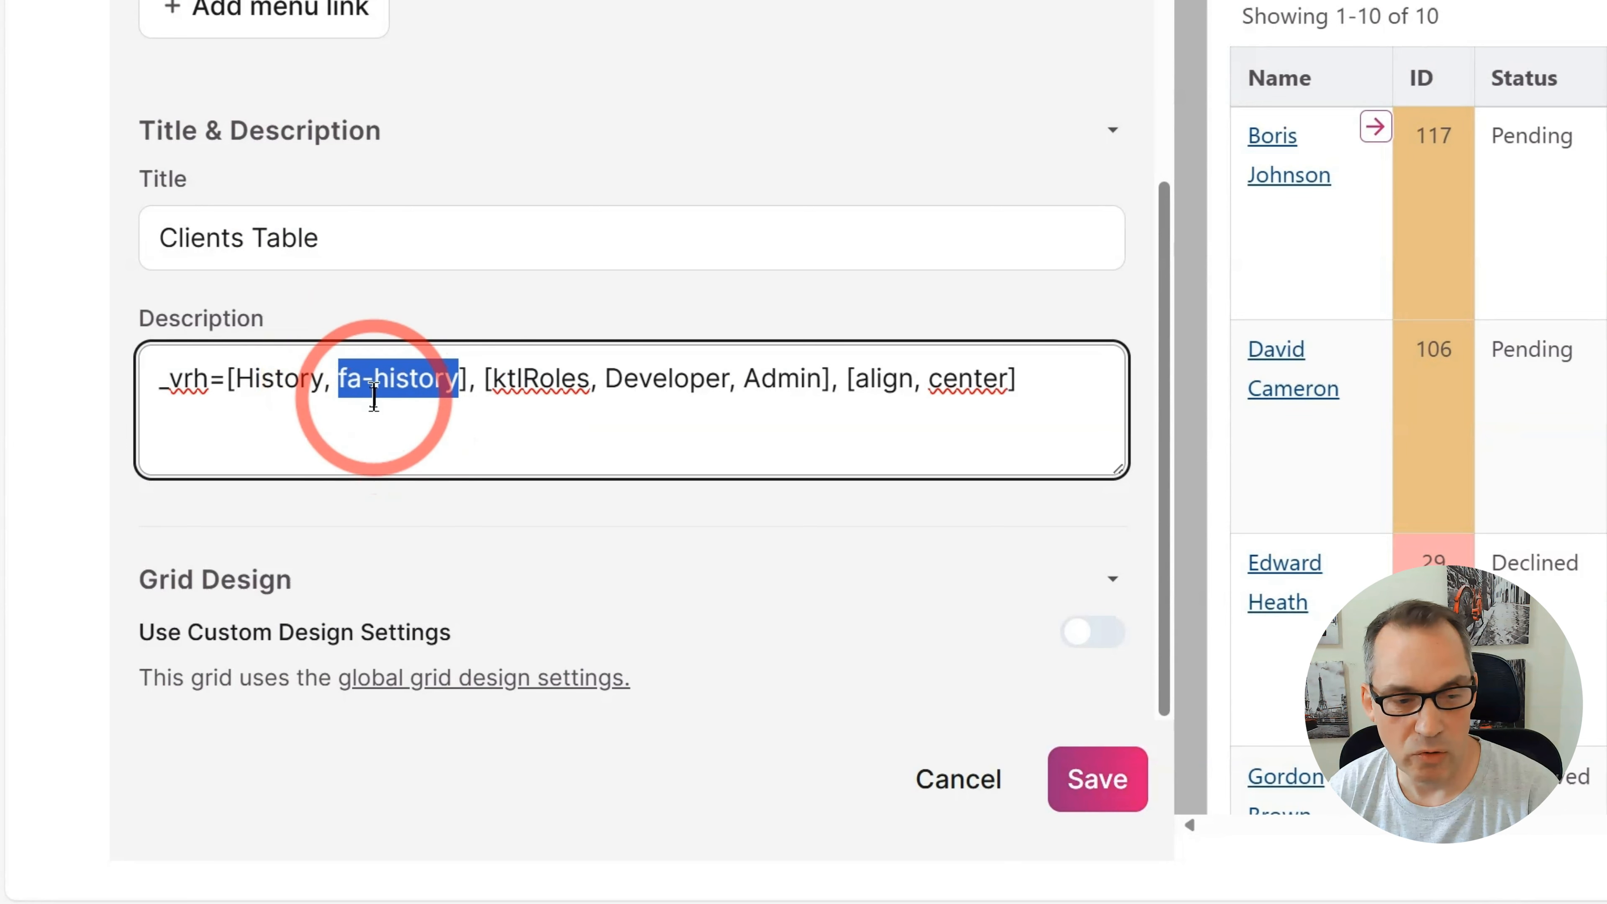
{"action": "left_click_drag", "start_coordinate": [476, 380], "coordinate": [233, 378]}
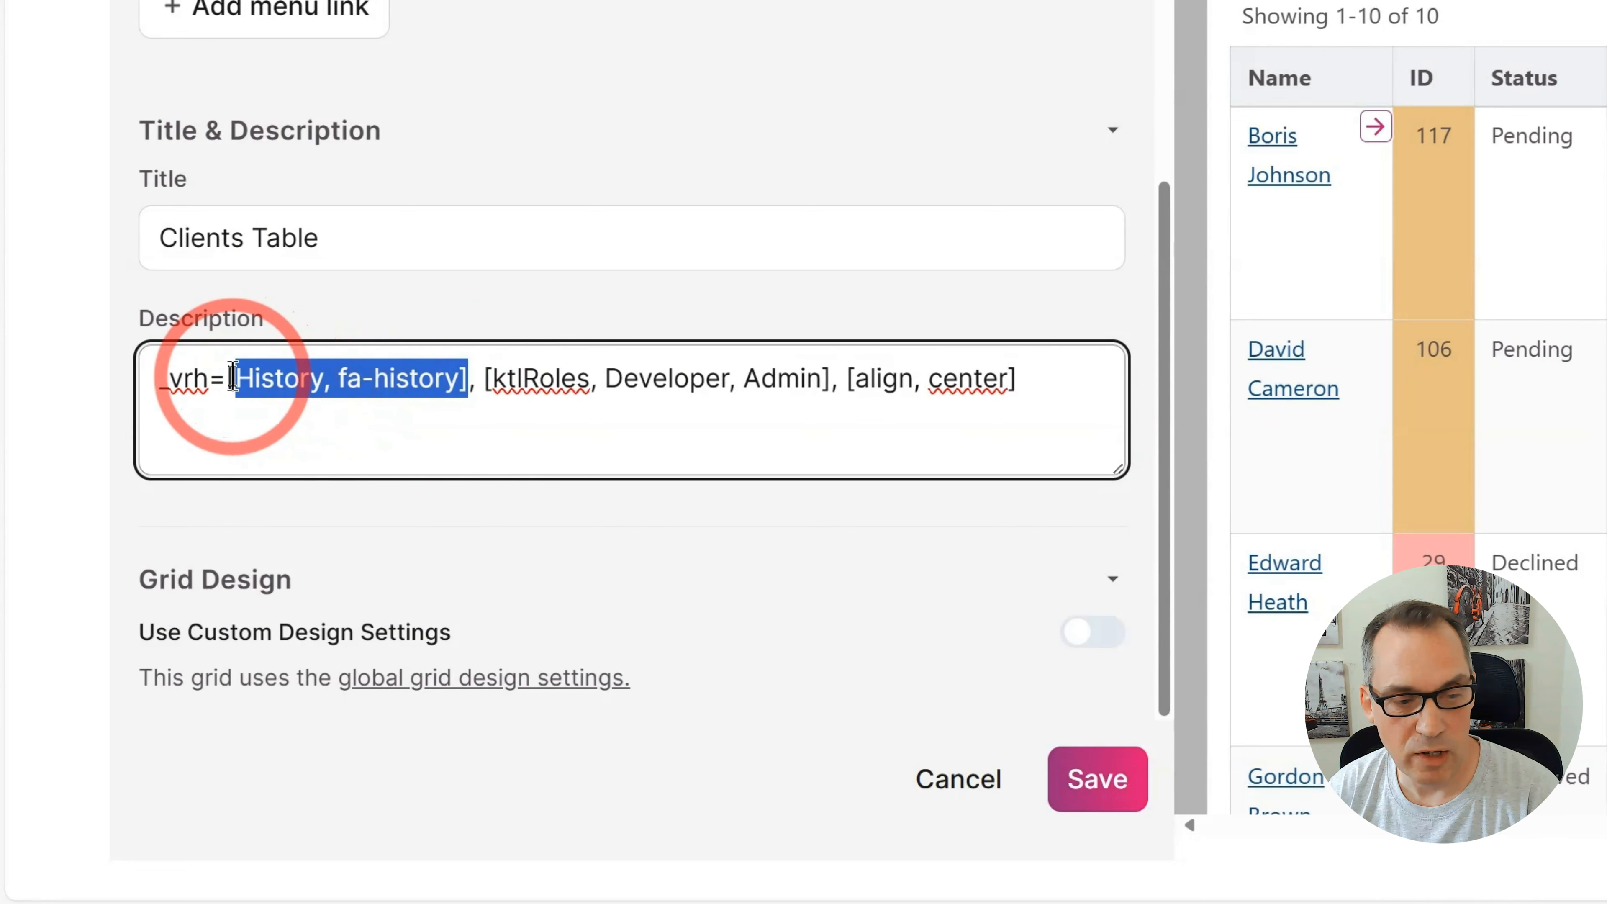
{"action": "left_click", "coordinate": [283, 446]}
{"action": "left_click_drag", "start_coordinate": [239, 378], "coordinate": [582, 378]}
{"action": "left_click", "coordinate": [525, 405]}
Review the [ktlRoles, Developer, Admin] and [align, center] groups in the description, and save the Clients Table grid settings
{"action": "left_click", "coordinate": [491, 378]}
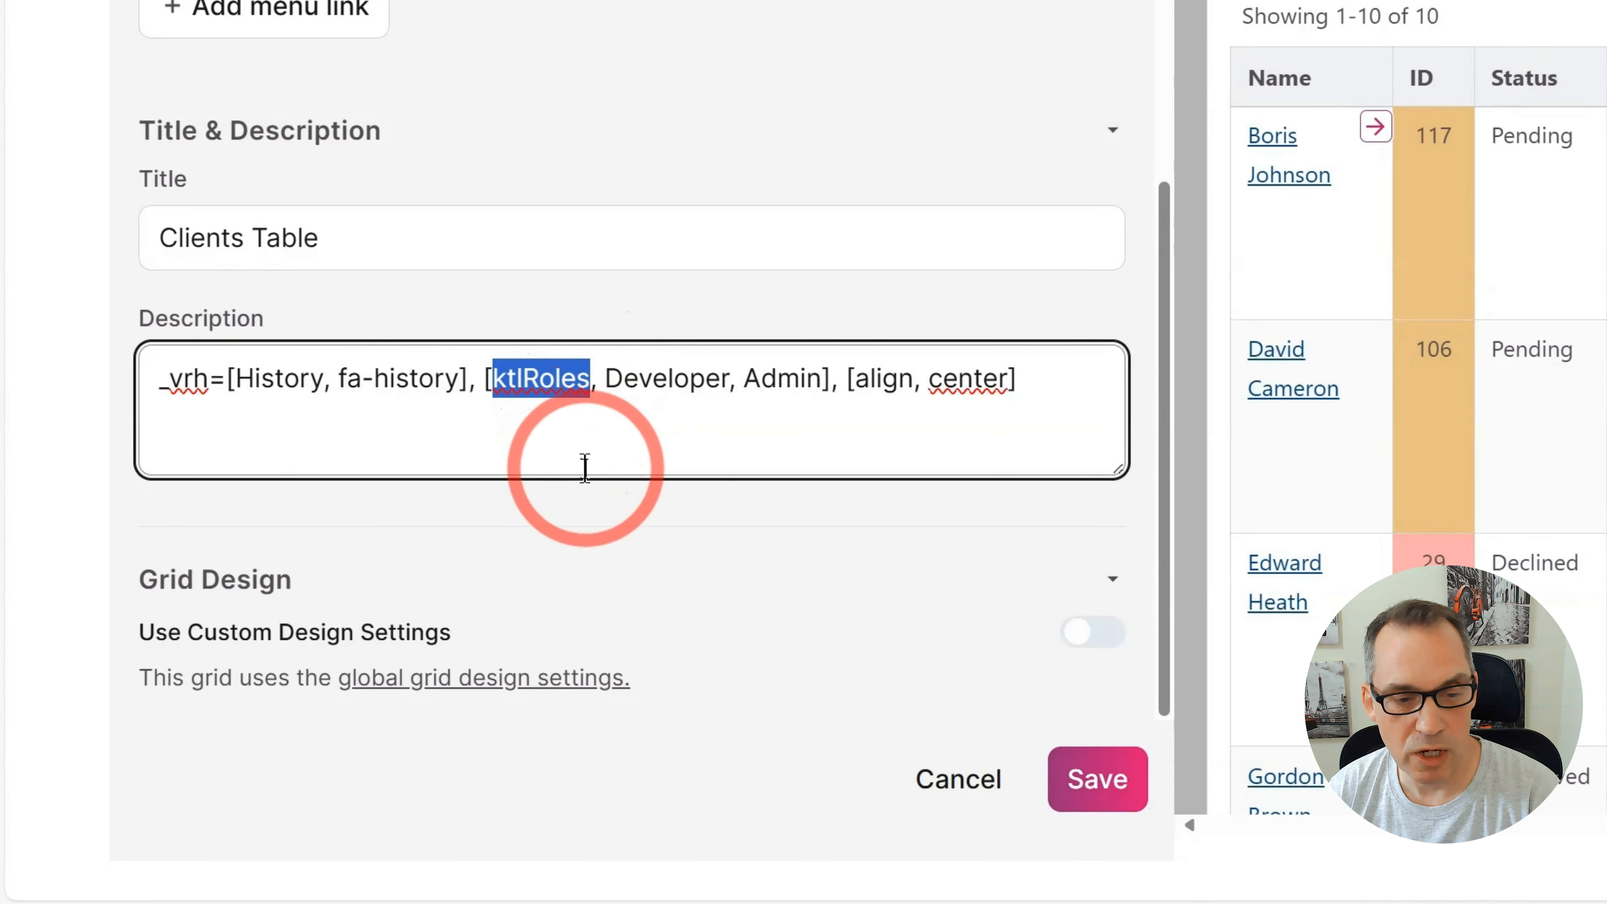
{"action": "left_click", "coordinate": [631, 406]}
{"action": "left_click_drag", "start_coordinate": [607, 378], "coordinate": [818, 380]}
{"action": "left_click", "coordinate": [743, 396]}
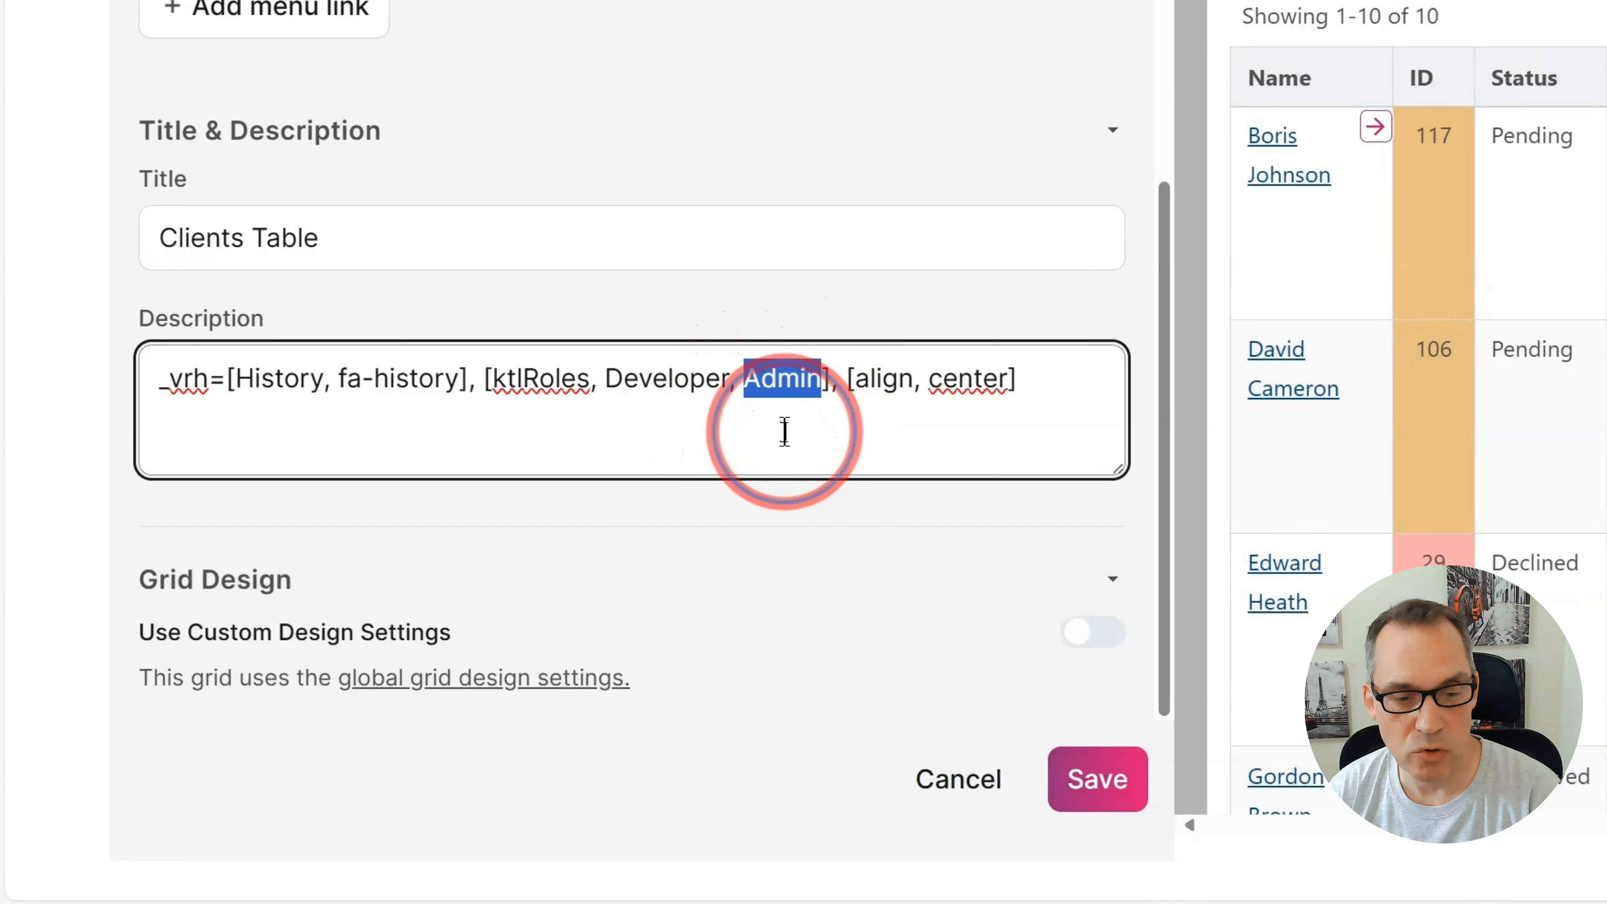
{"action": "left_click", "coordinate": [653, 400]}
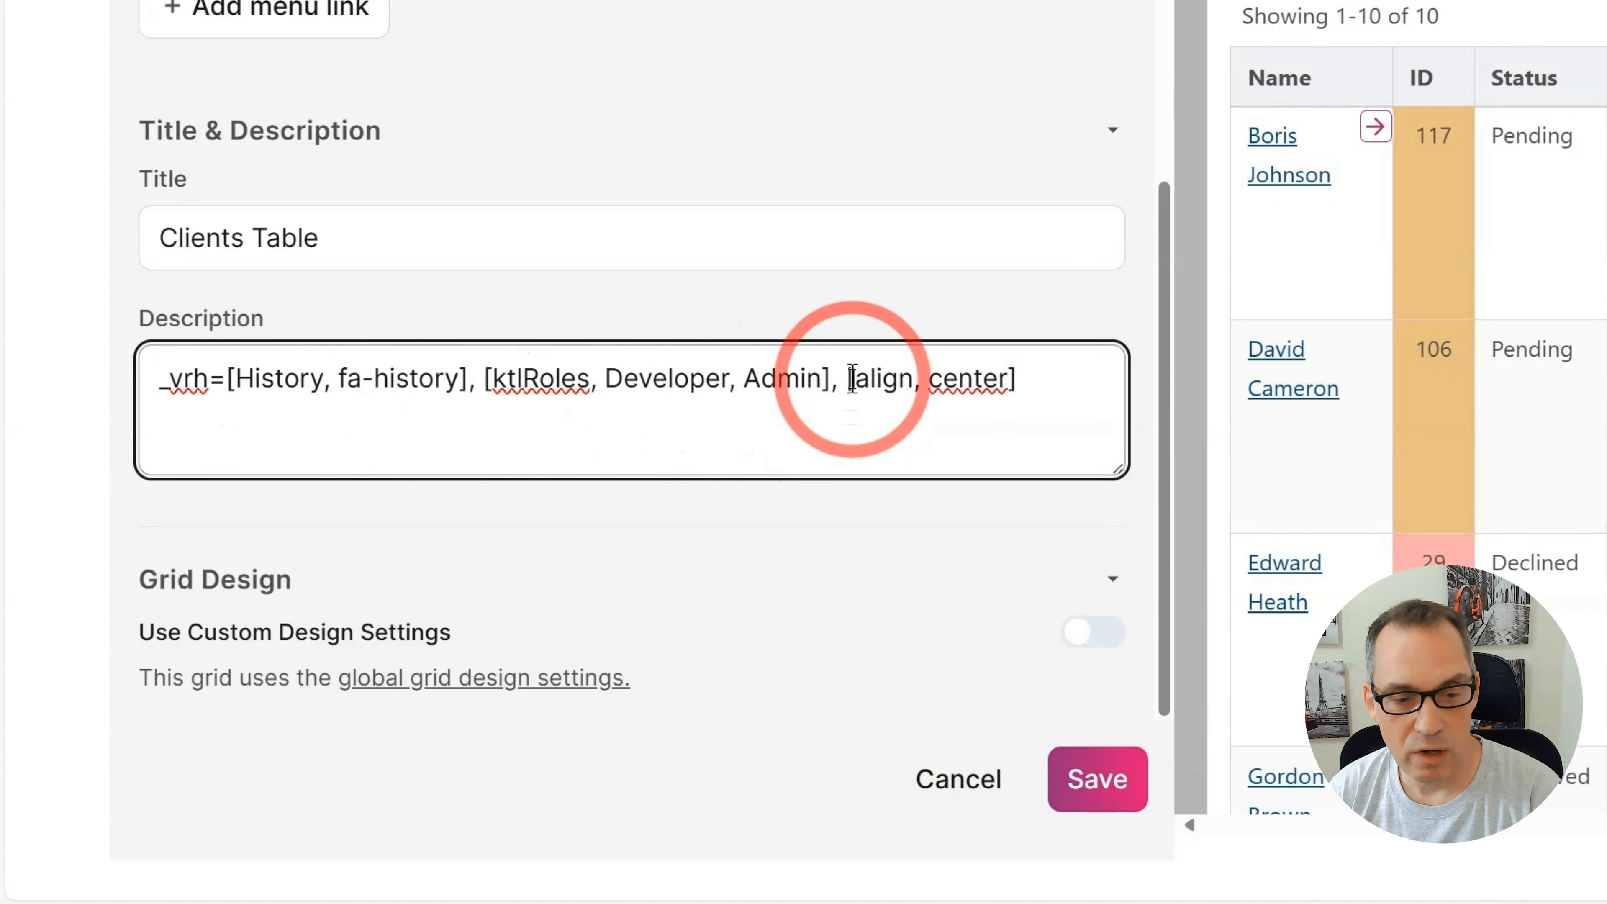
{"action": "left_click_drag", "start_coordinate": [848, 380], "coordinate": [1015, 384]}
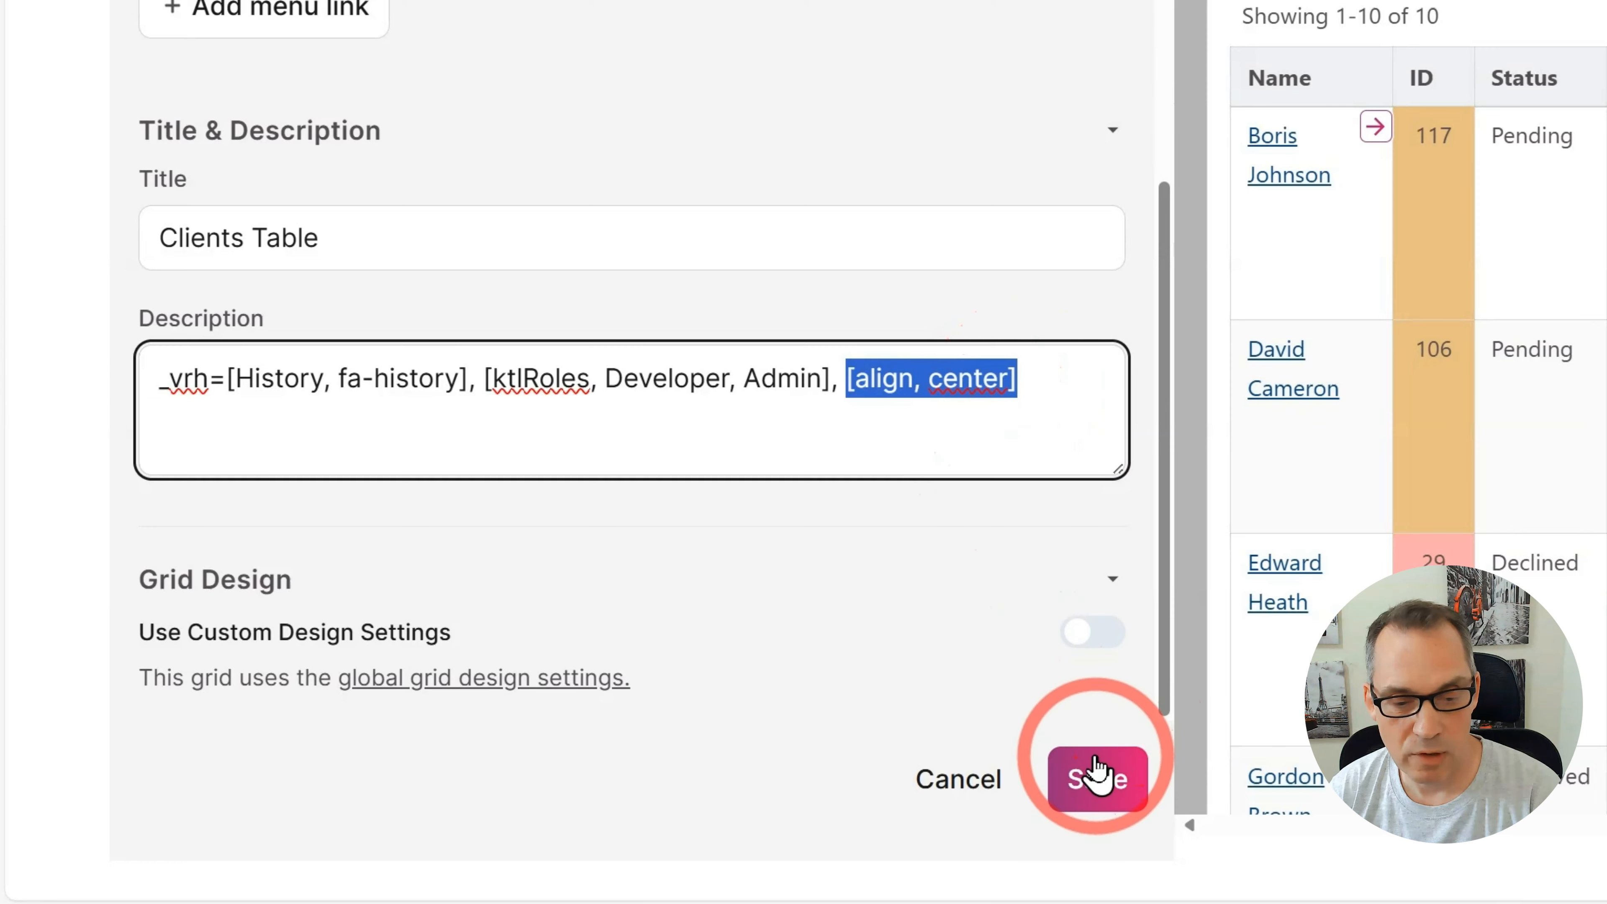
{"action": "left_click", "coordinate": [1088, 779]}
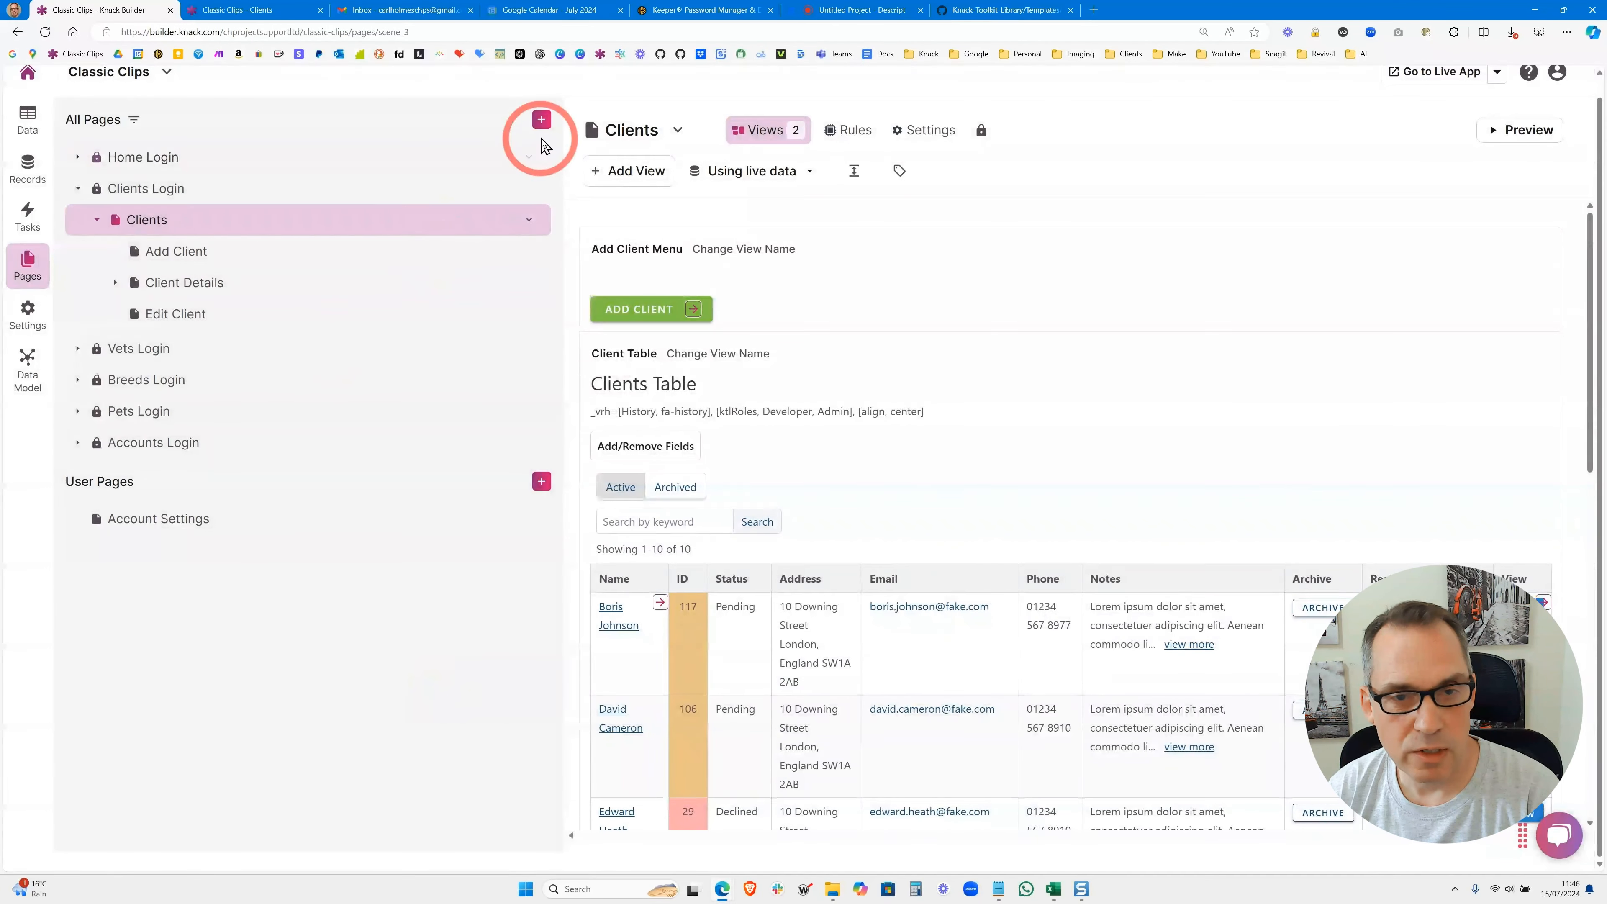
Add a login page named View Record History with permission given to all users
{"action": "left_click", "coordinate": [542, 124]}
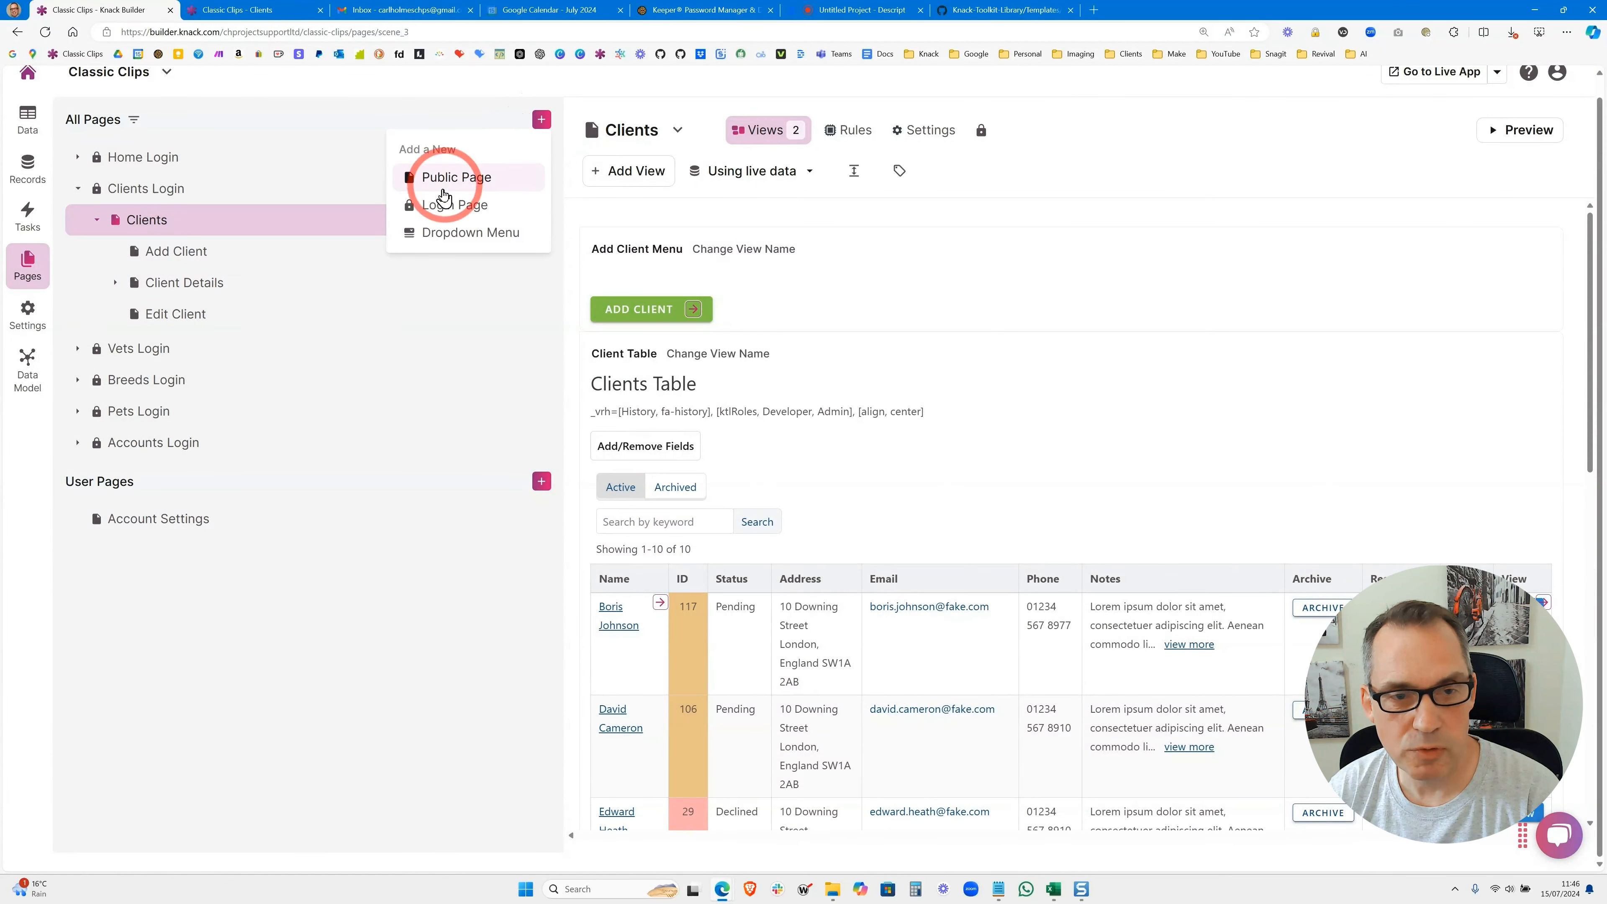
{"action": "left_click", "coordinate": [475, 205]}
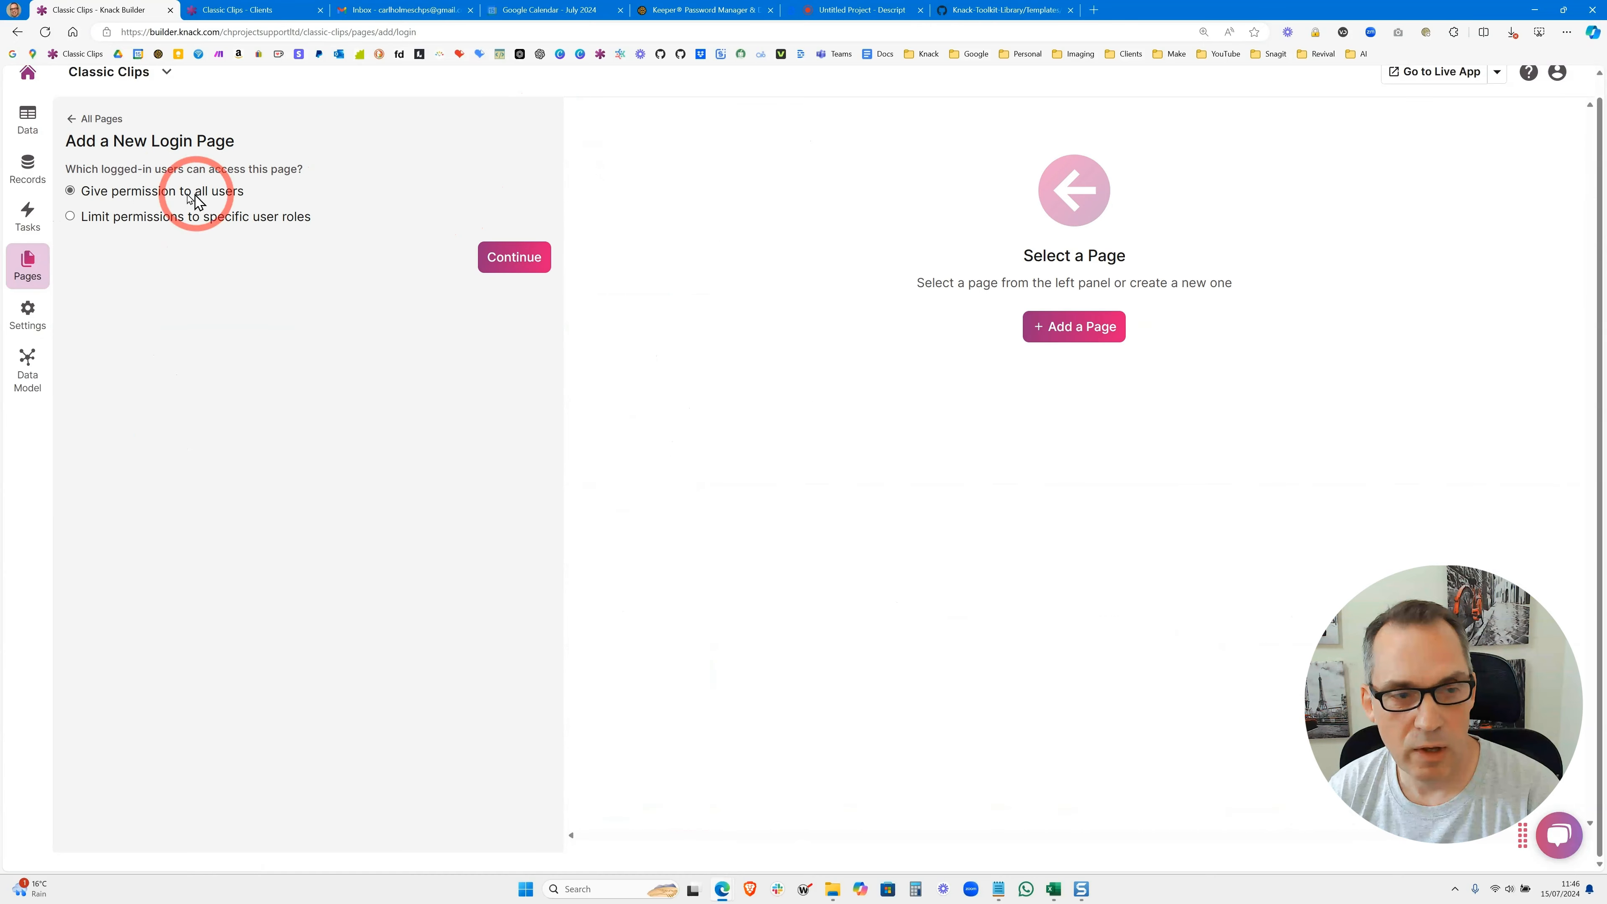
{"action": "left_click", "coordinate": [536, 264]}
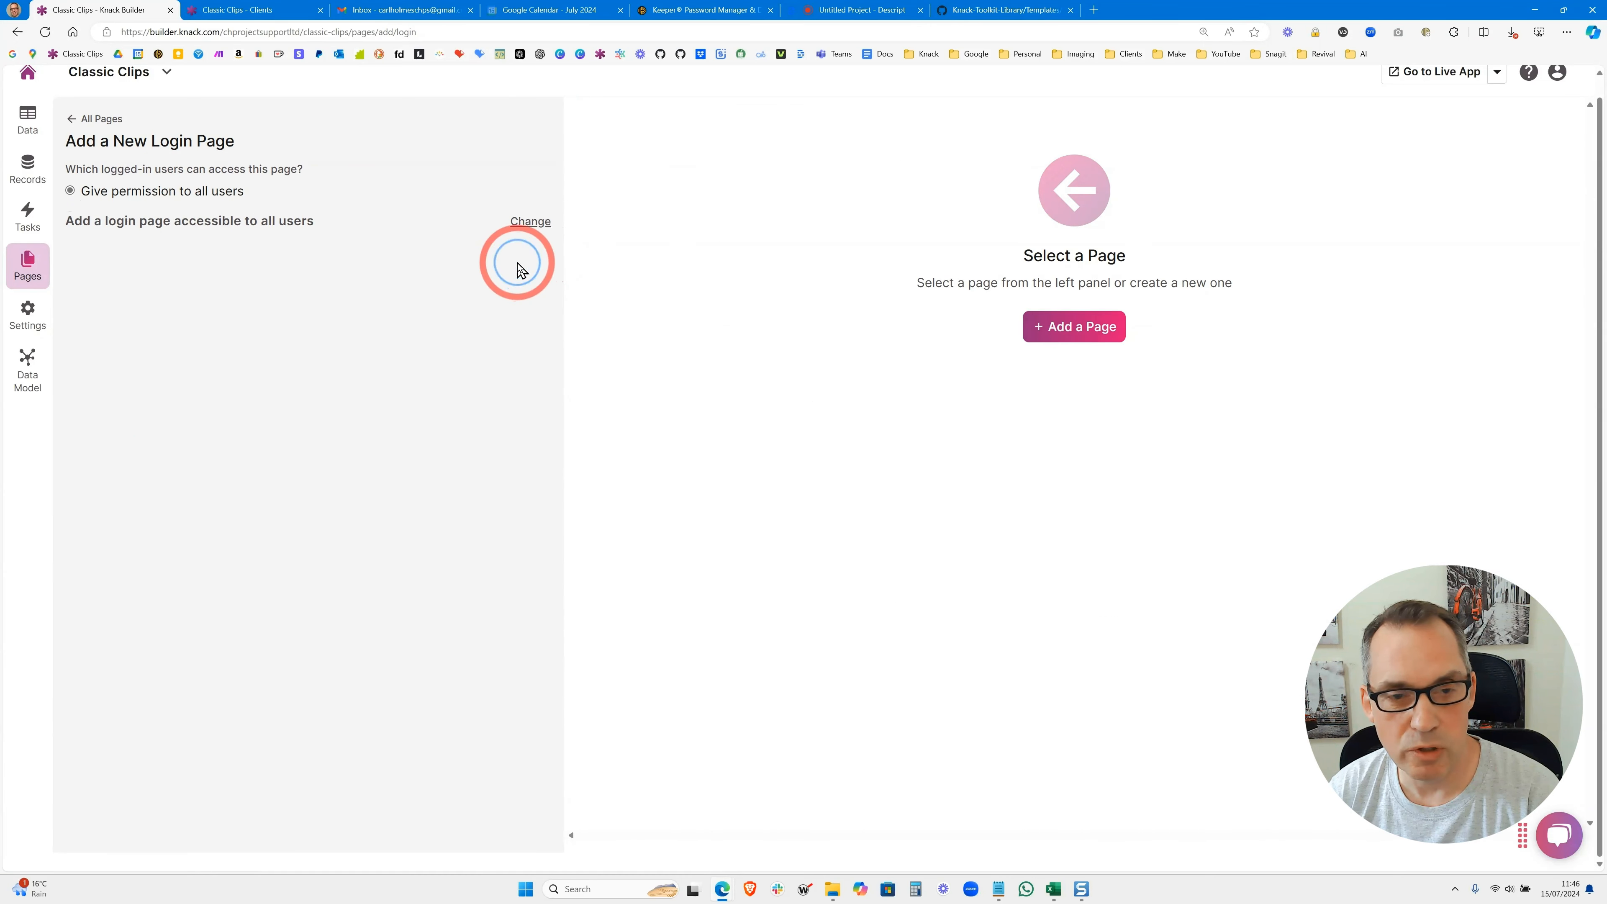
{"action": "left_click", "coordinate": [192, 228]}
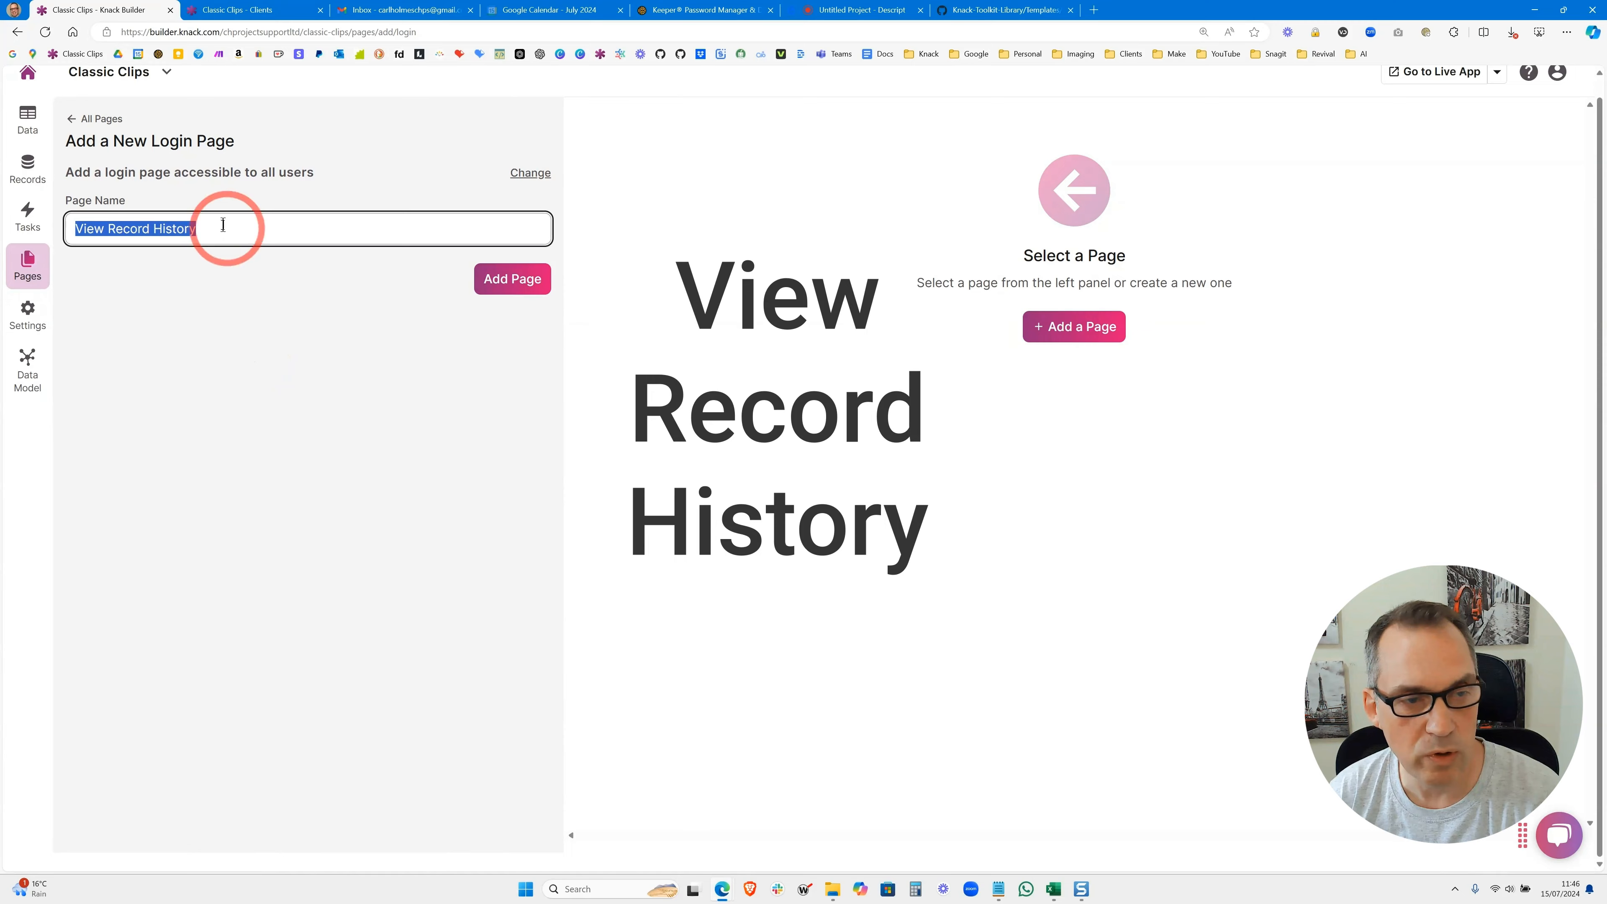
{"action": "left_click", "coordinate": [485, 289]}
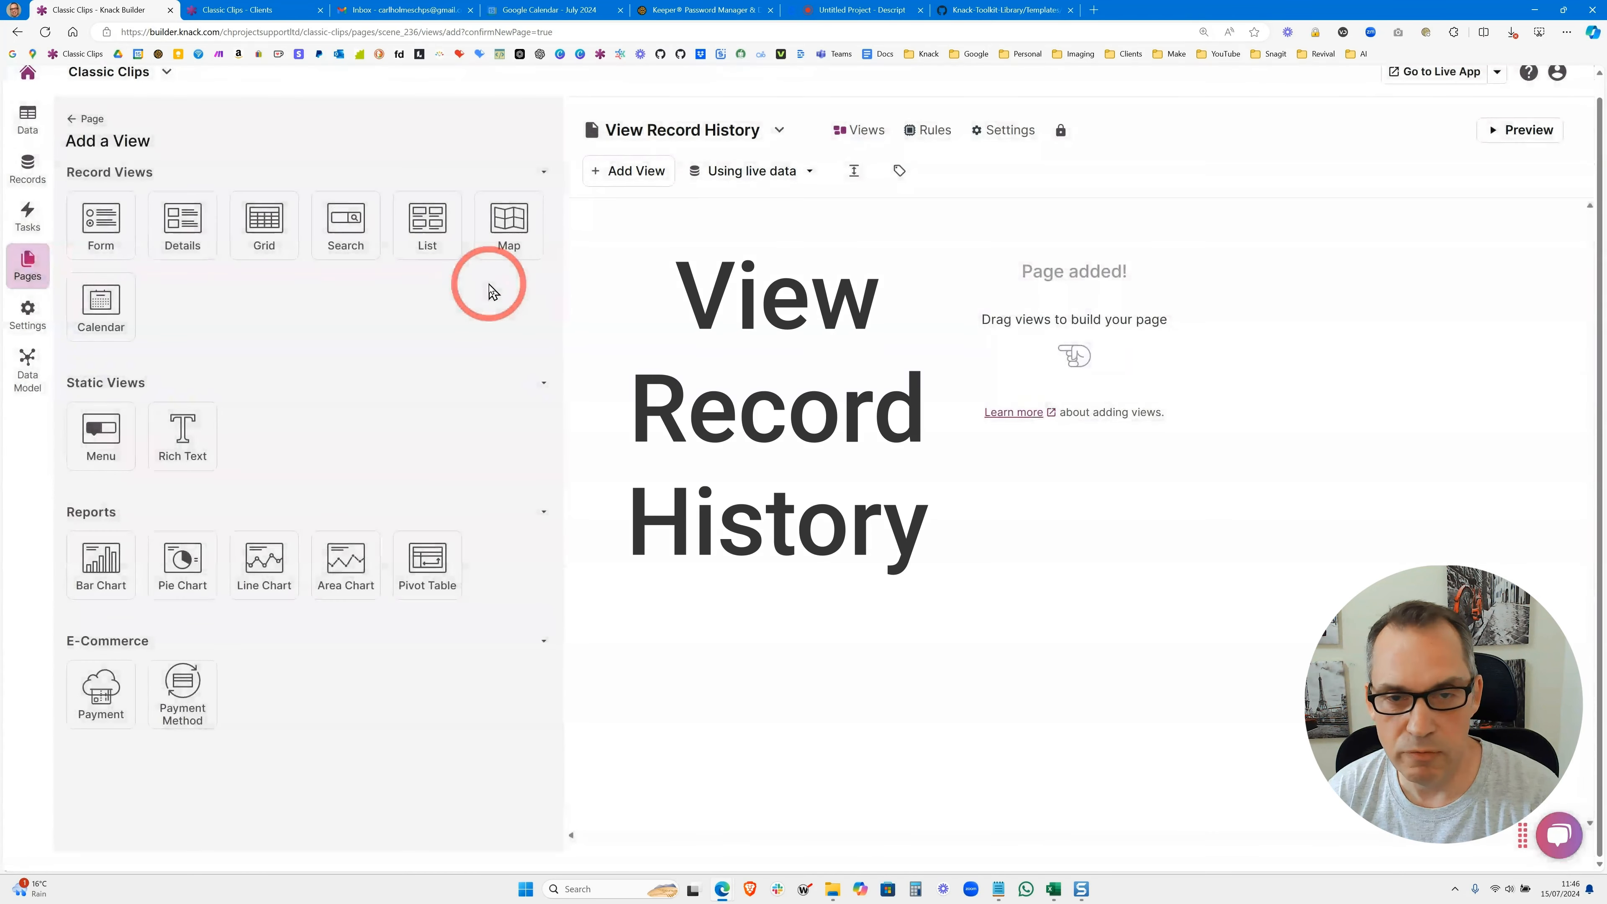
Add a grid named View Record History to the page, displaying all Record Histories with no links to child pages
{"action": "left_click", "coordinate": [271, 230]}
{"action": "scroll", "coordinate": [269, 241], "scroll_direction": "down", "scroll_amount": 5}
{"action": "scroll", "coordinate": [251, 503], "scroll_direction": "down", "scroll_amount": 3}
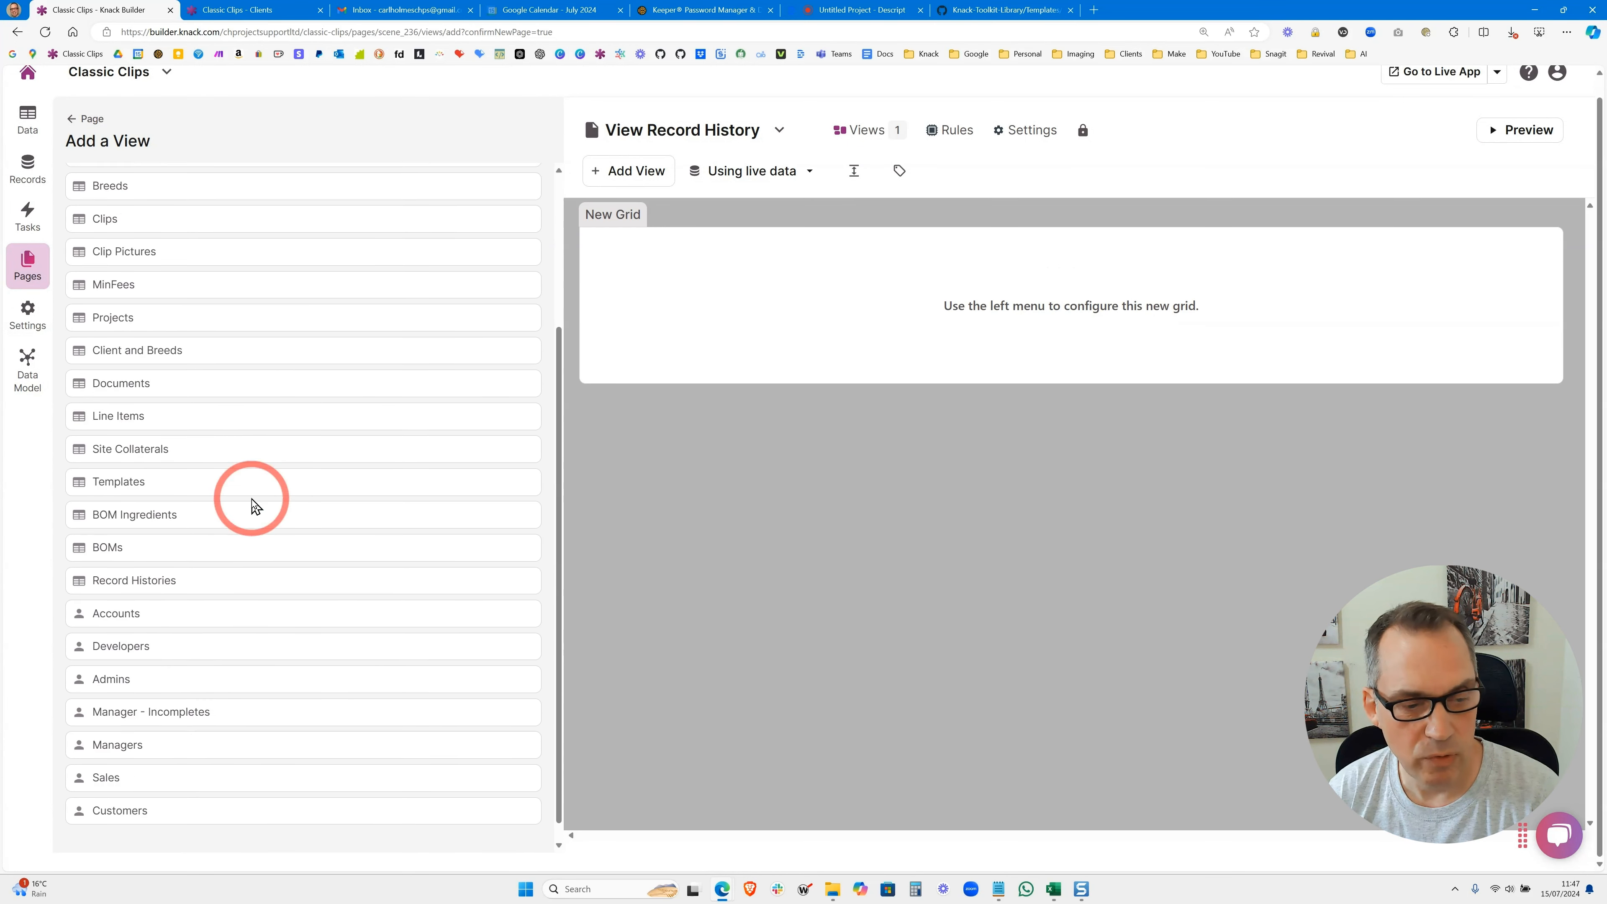
{"action": "left_click", "coordinate": [169, 588]}
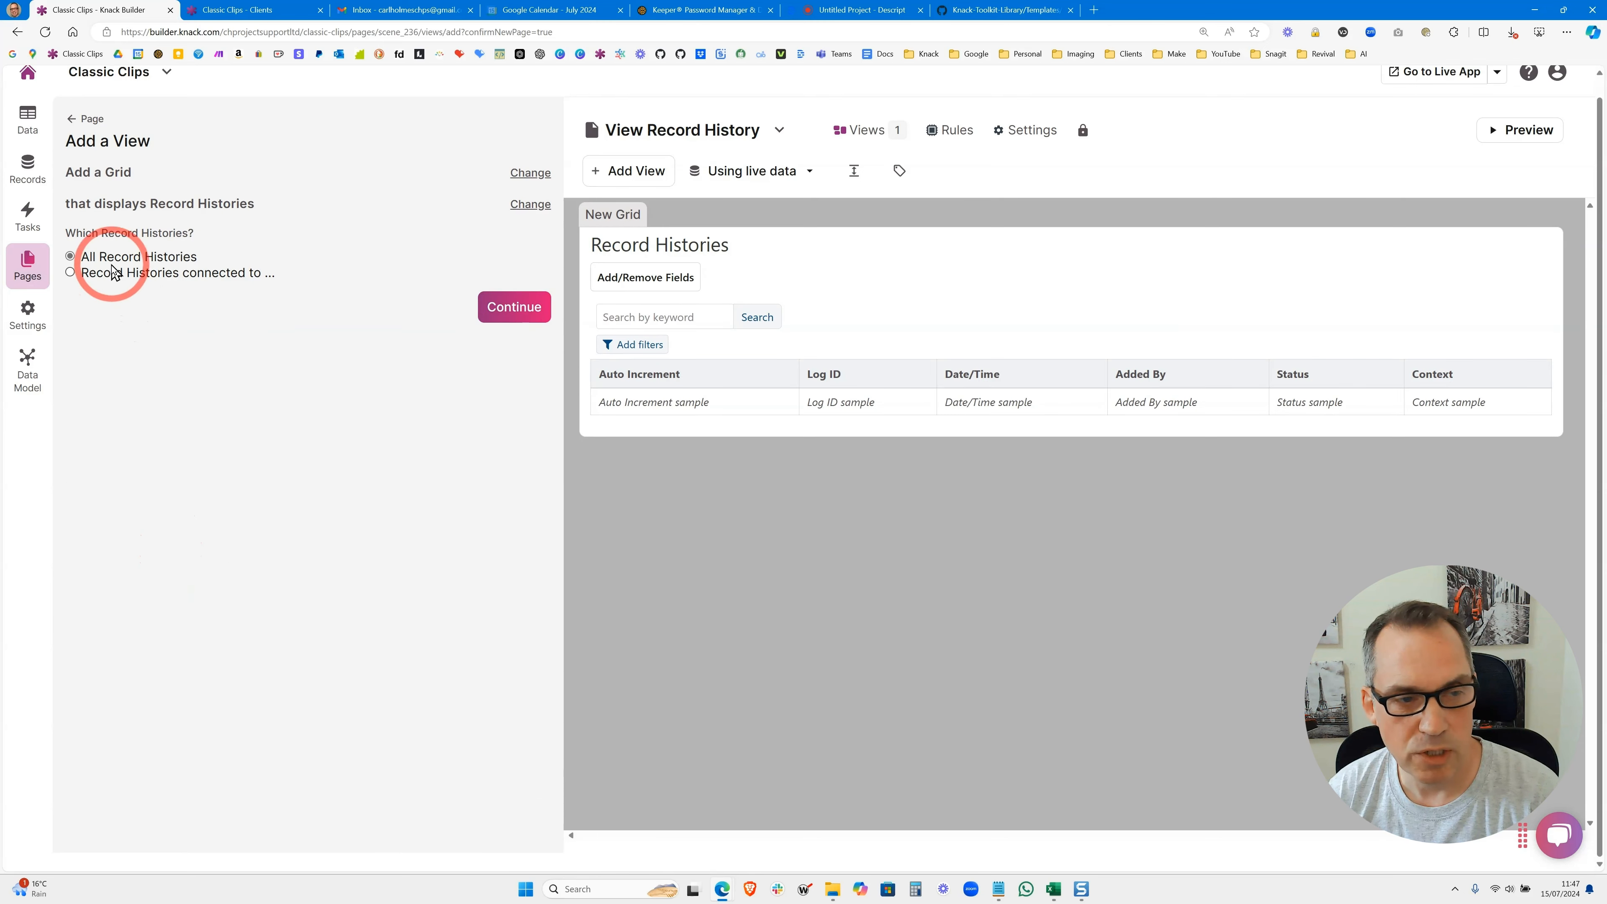
{"action": "left_click", "coordinate": [490, 313]}
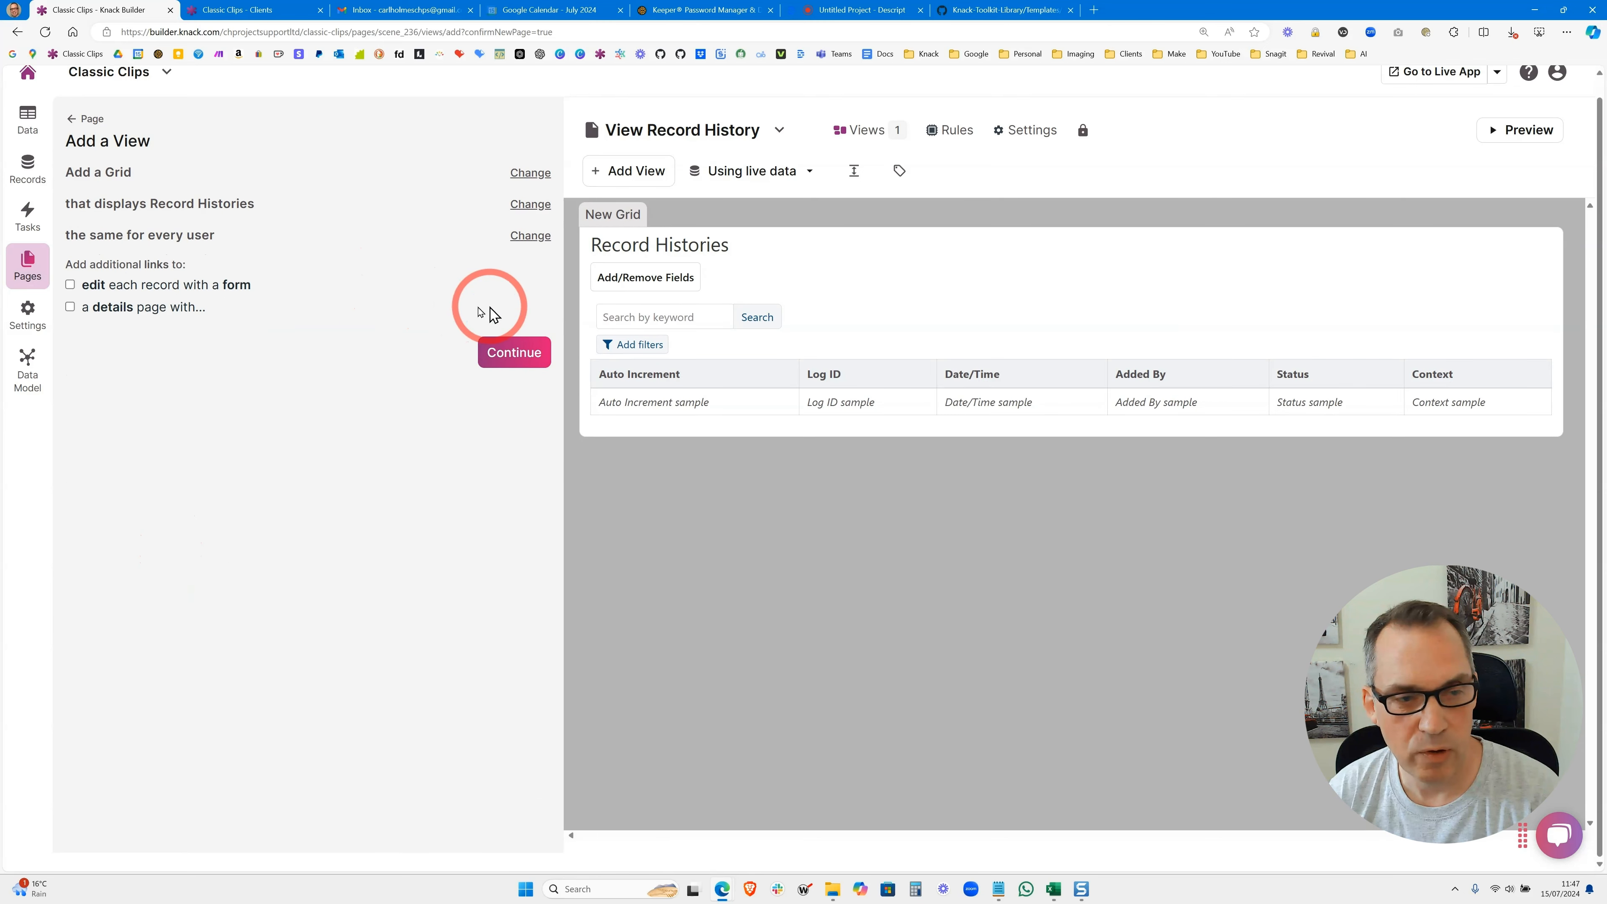
{"action": "left_click", "coordinate": [498, 360]}
{"action": "left_click_drag", "start_coordinate": [243, 326], "coordinate": [102, 323]}
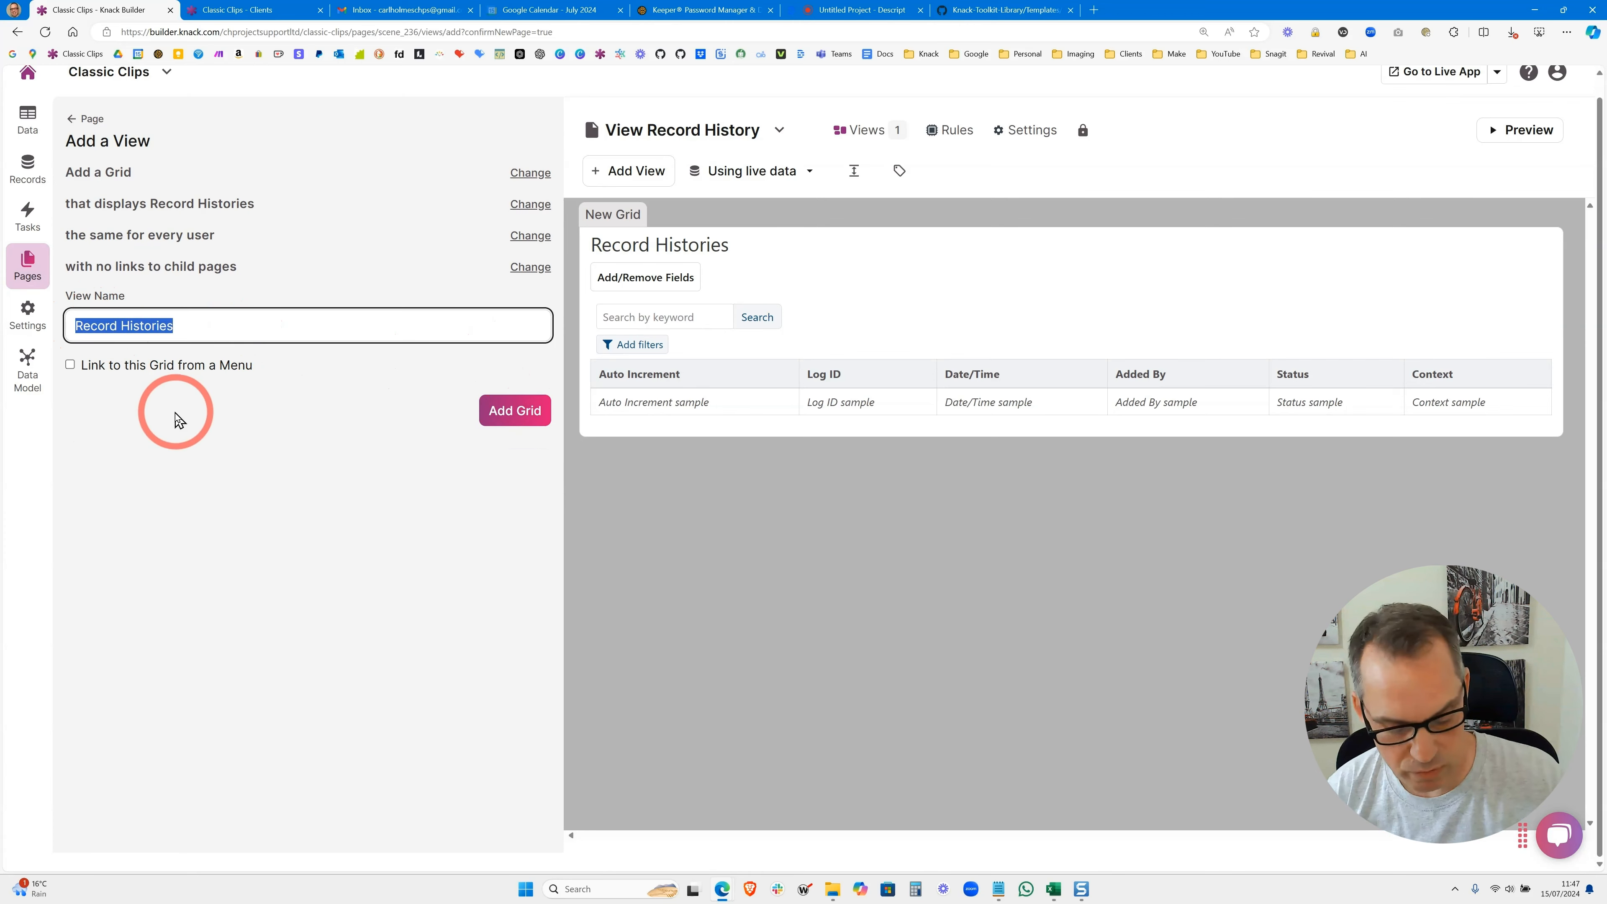
{"action": "type", "text": "View Record History"}
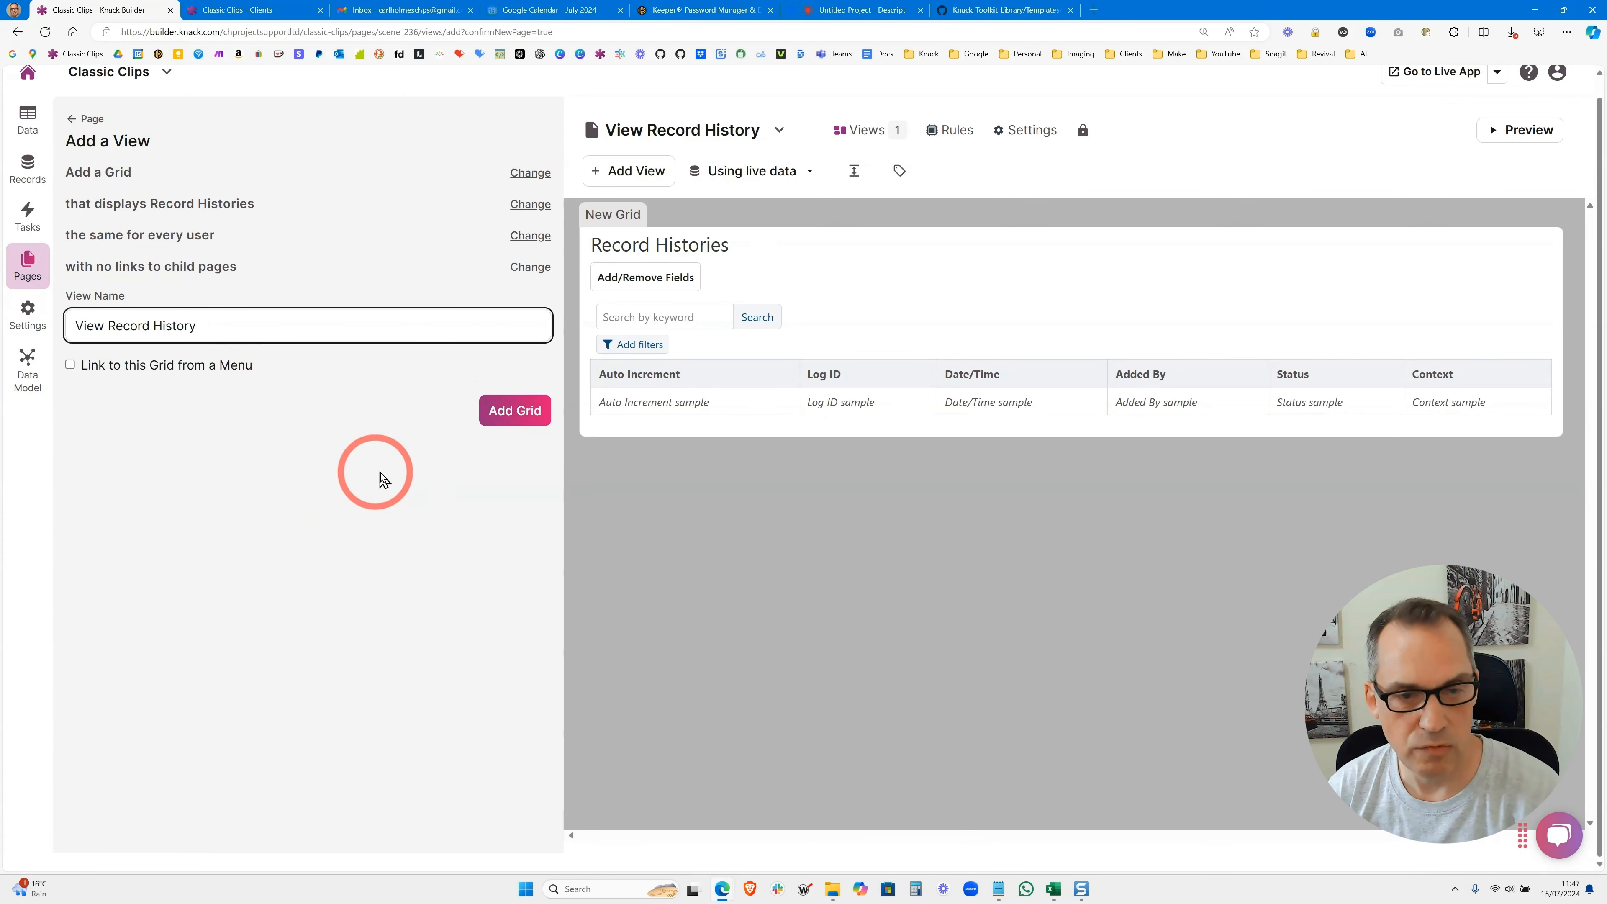
{"action": "left_click", "coordinate": [503, 412]}
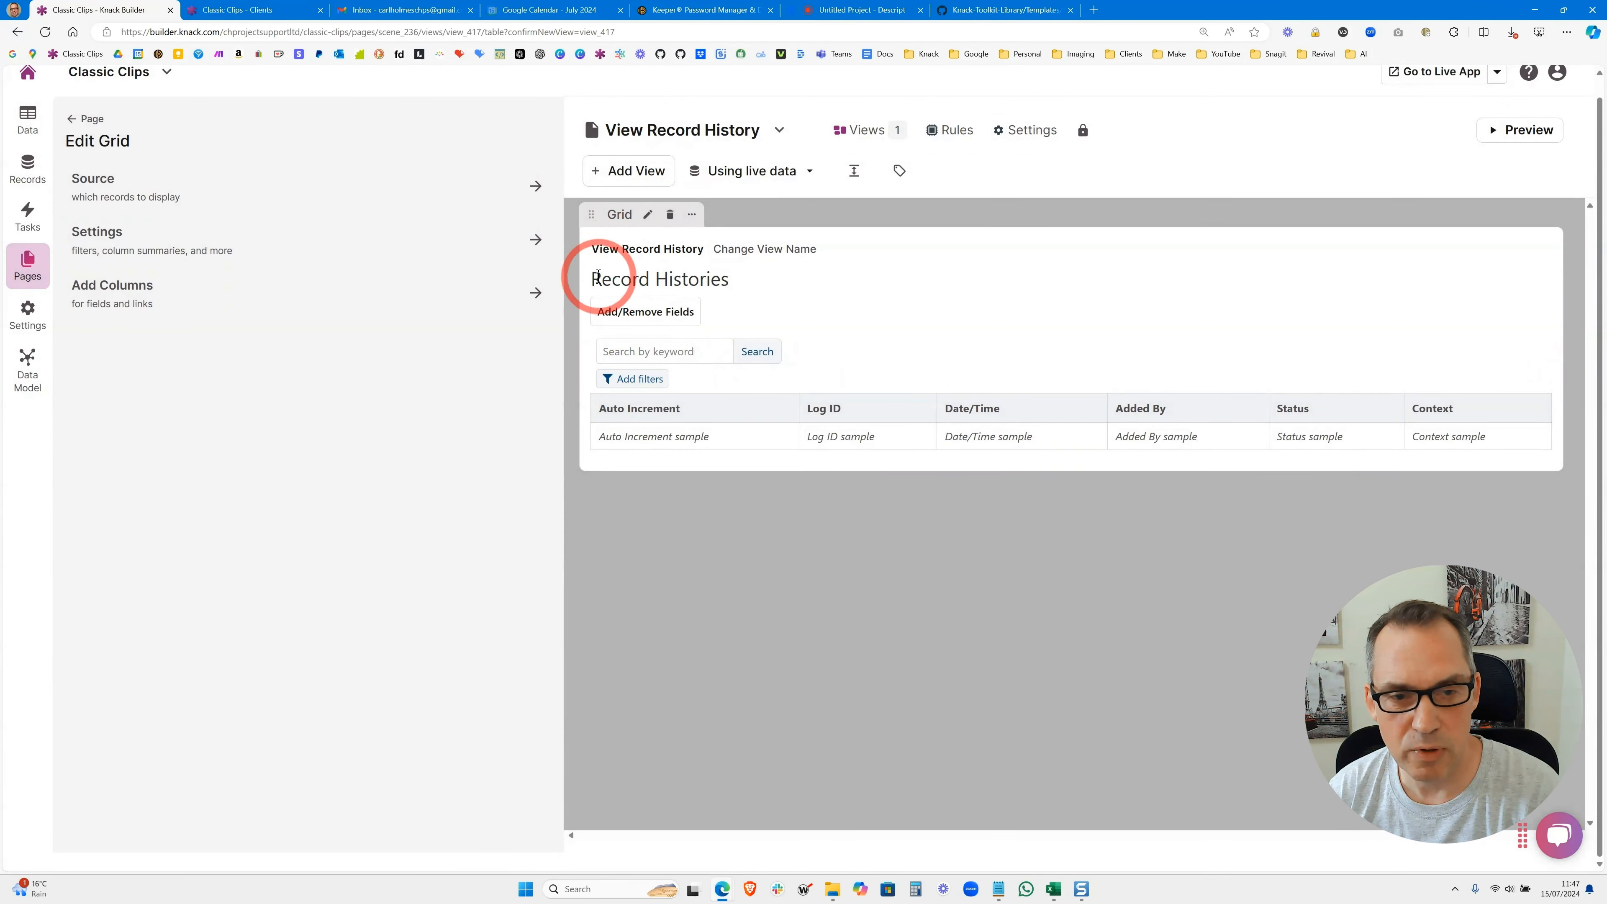
Set the new grid's title to View Record History in its settings
{"action": "left_click_drag", "start_coordinate": [596, 278], "coordinate": [709, 283]}
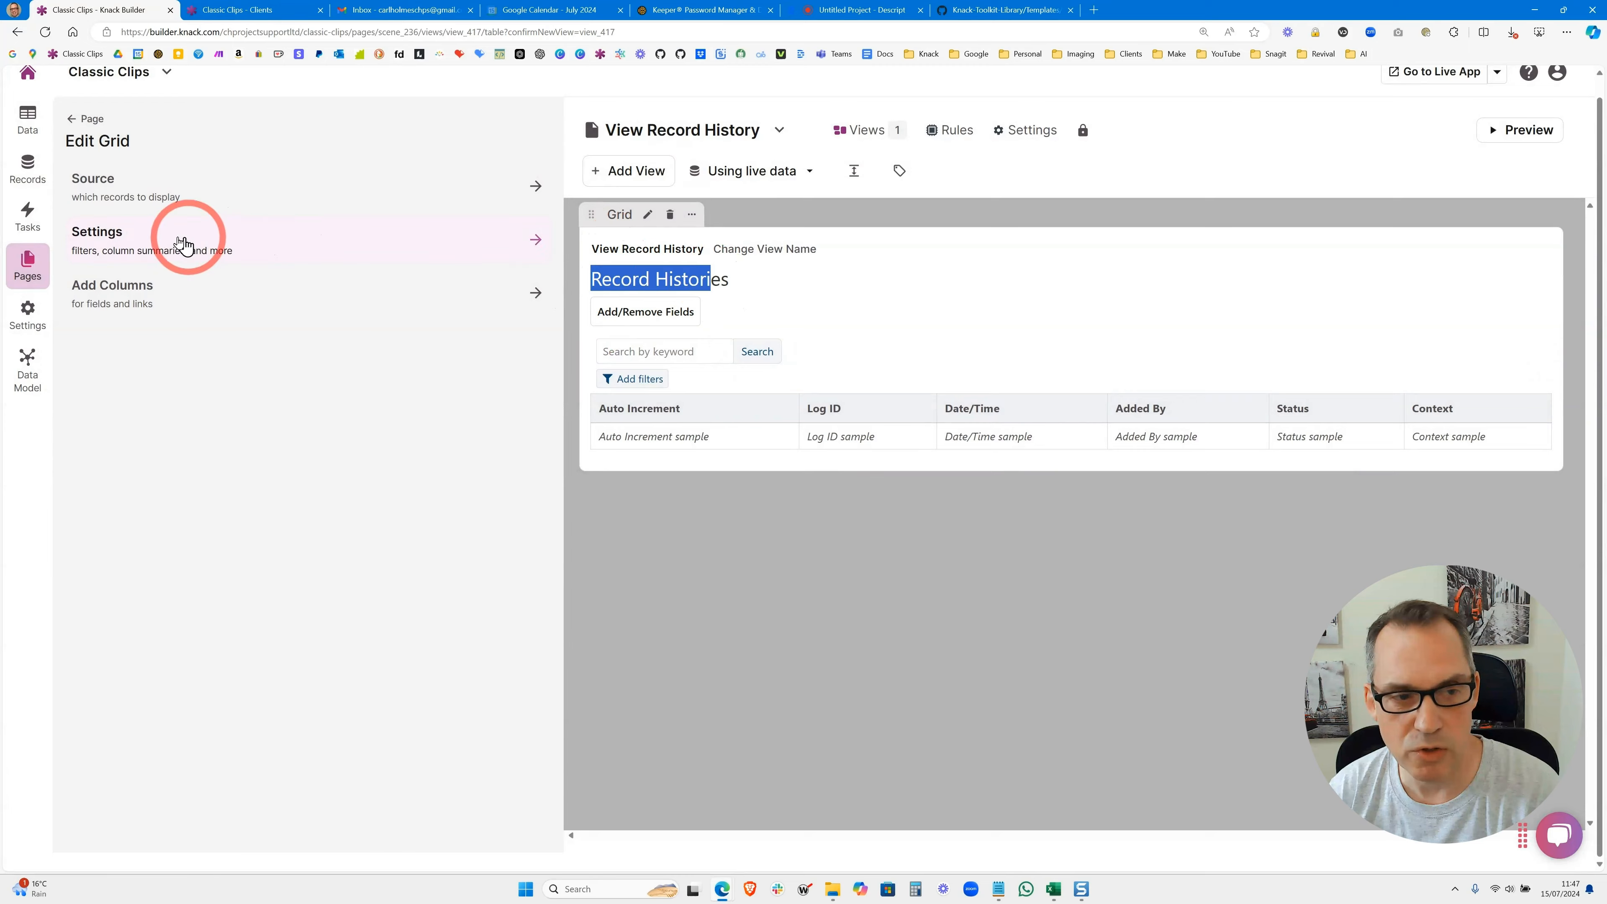
{"action": "left_click", "coordinate": [161, 244]}
{"action": "scroll", "coordinate": [169, 474], "scroll_direction": "down", "scroll_amount": 8}
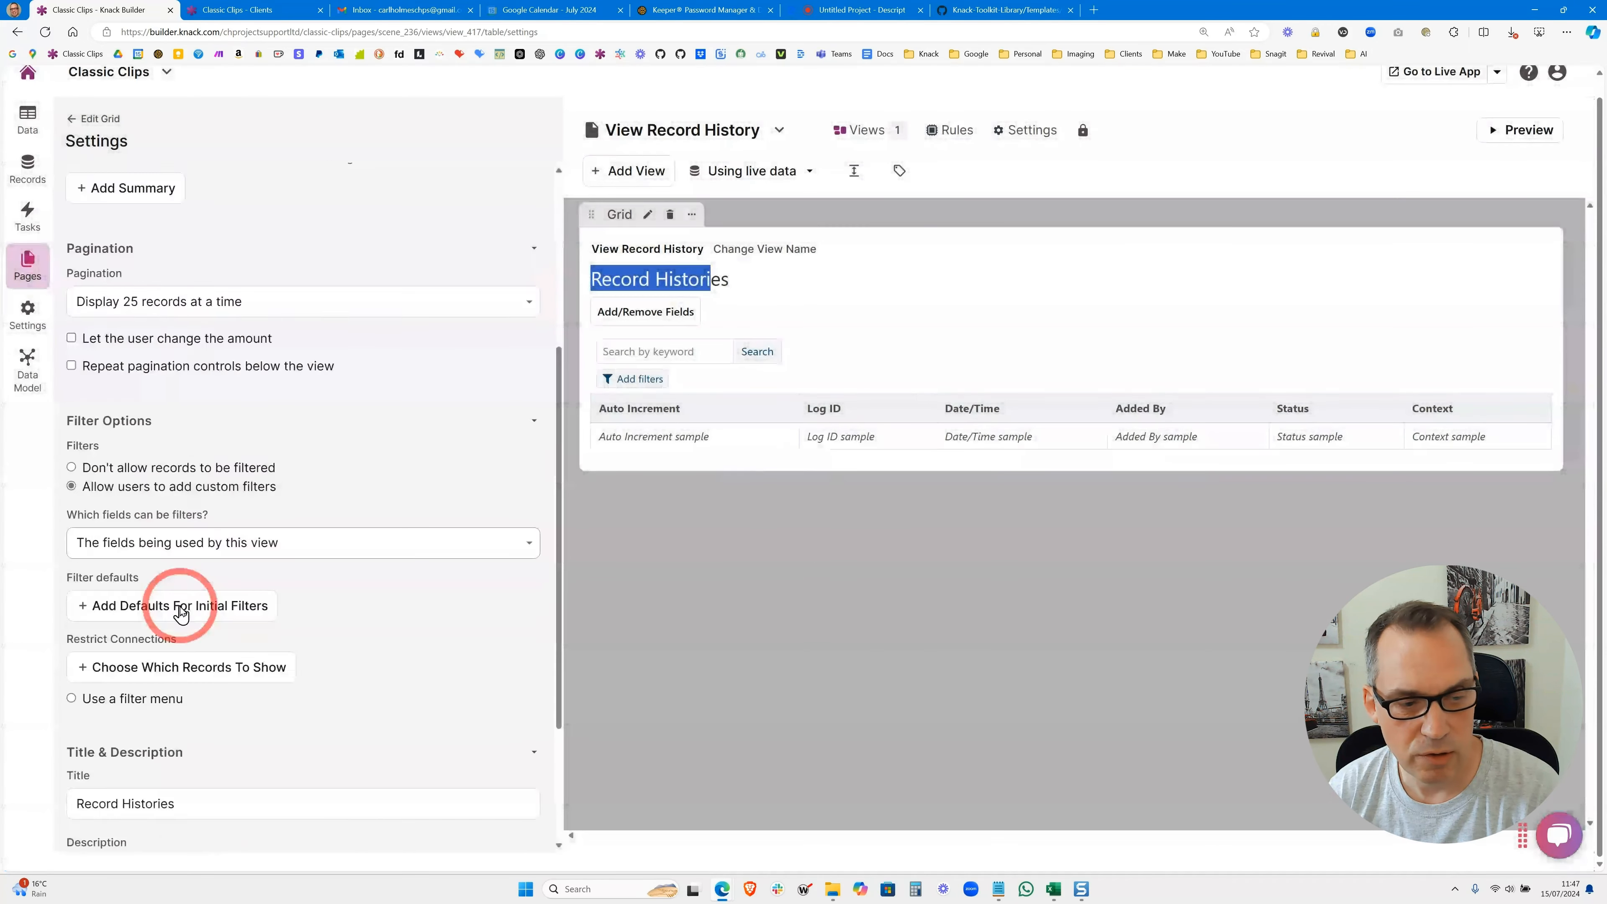
{"action": "left_click_drag", "start_coordinate": [194, 610], "coordinate": [71, 610]}
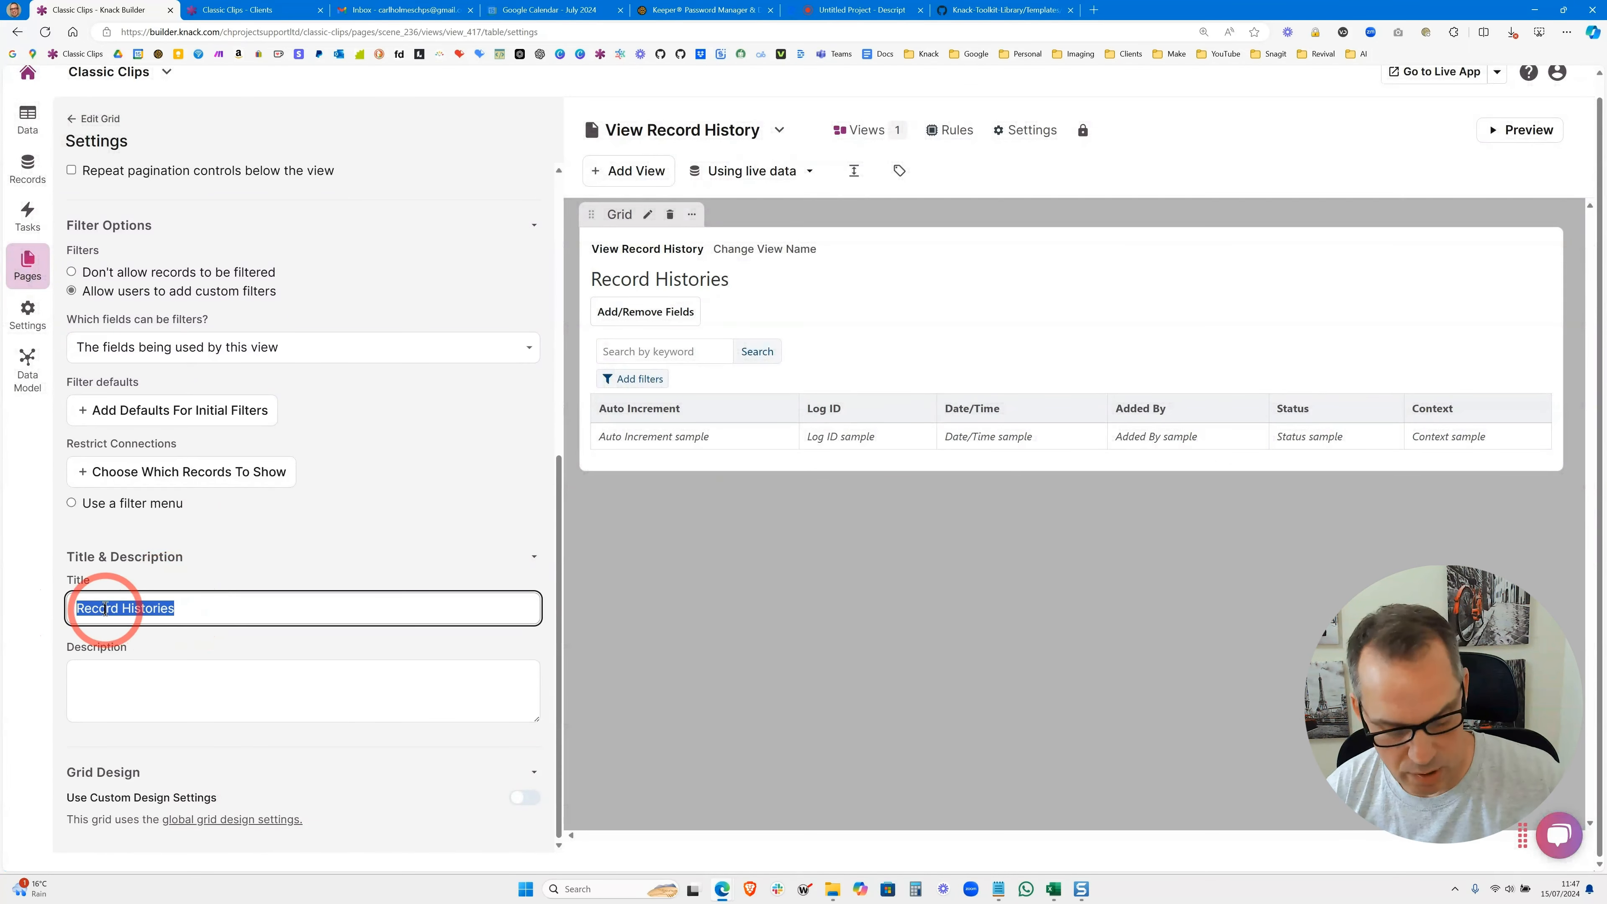
{"action": "type", "text": "View Record History"}
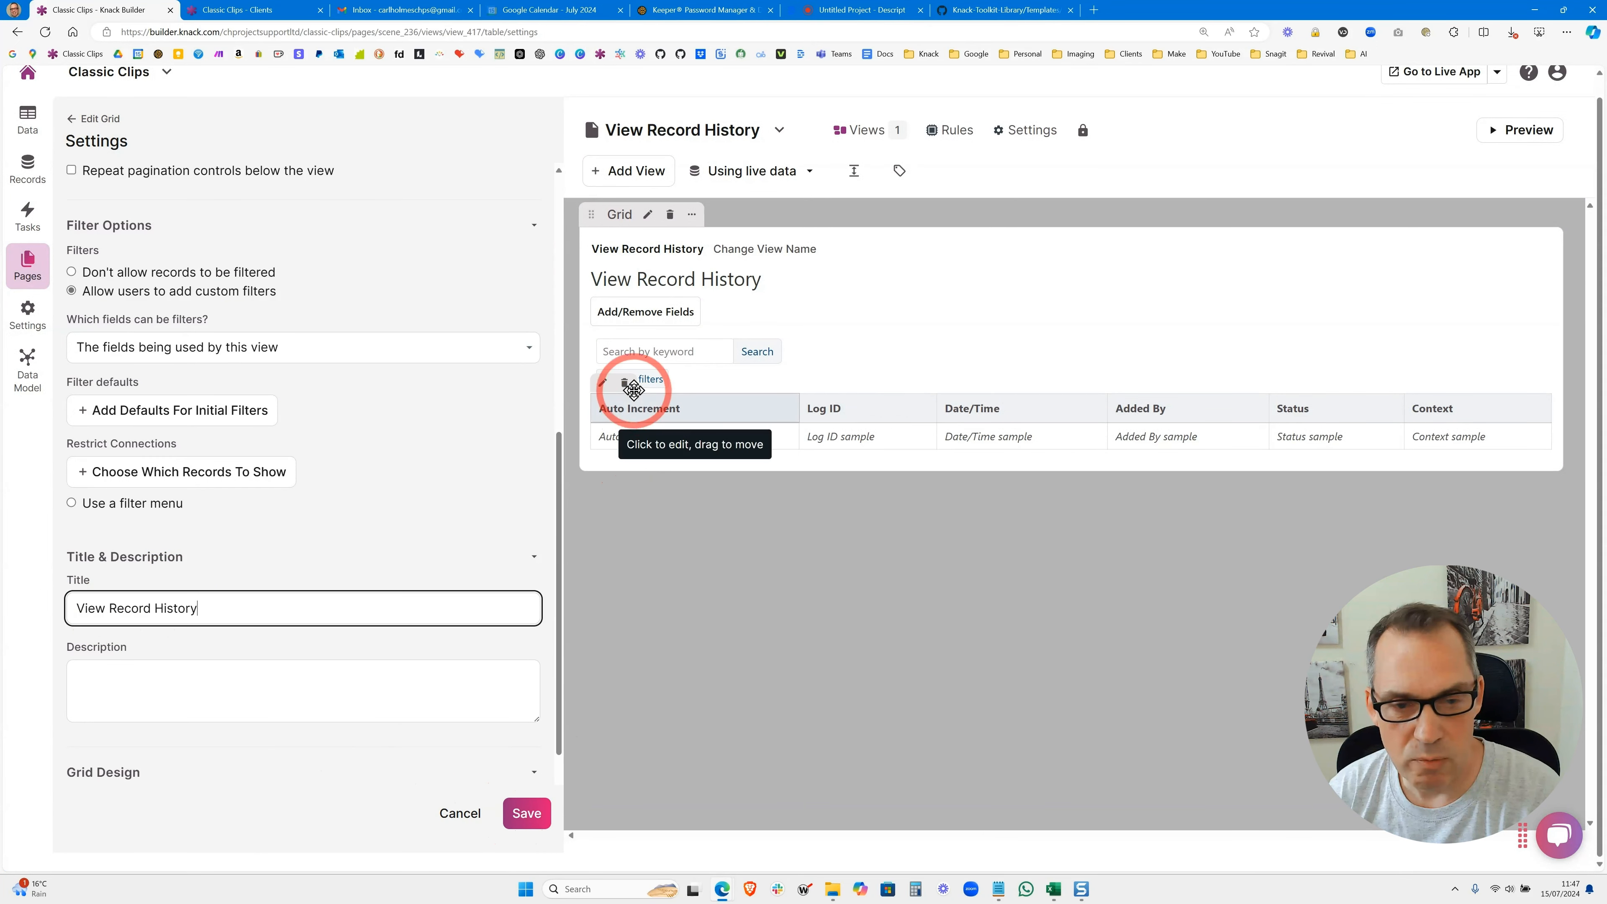
Remove the Auto Increment column from the View Record History grid, add the Identifier and Changes columns, and save
{"action": "left_click", "coordinate": [625, 383]}
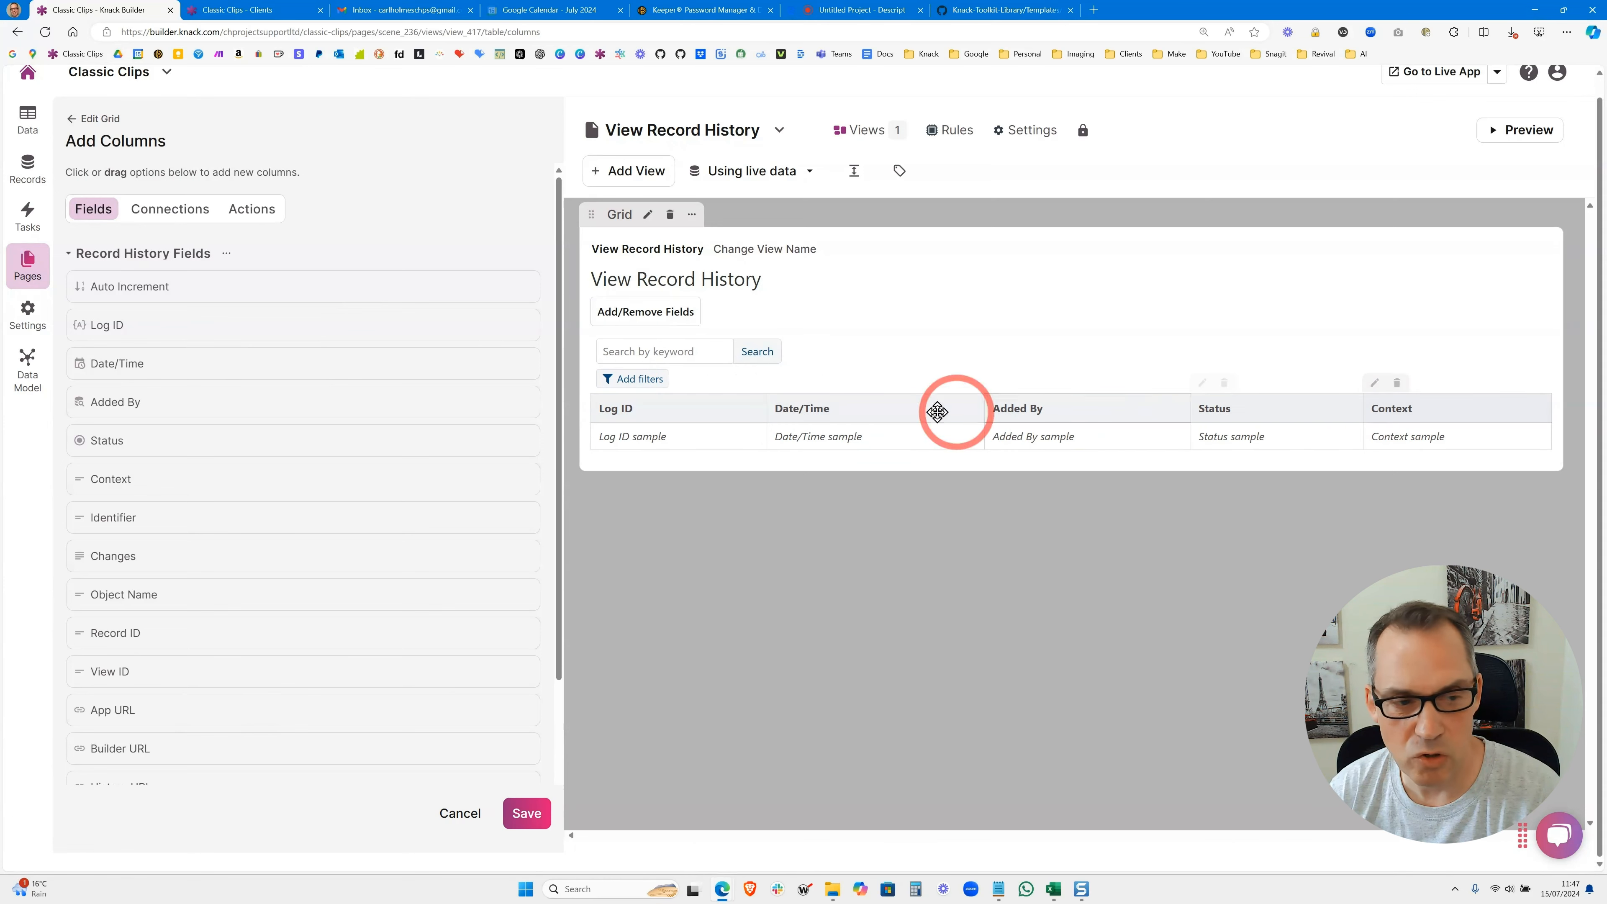
{"action": "scroll", "coordinate": [231, 497], "scroll_direction": "down", "scroll_amount": 2}
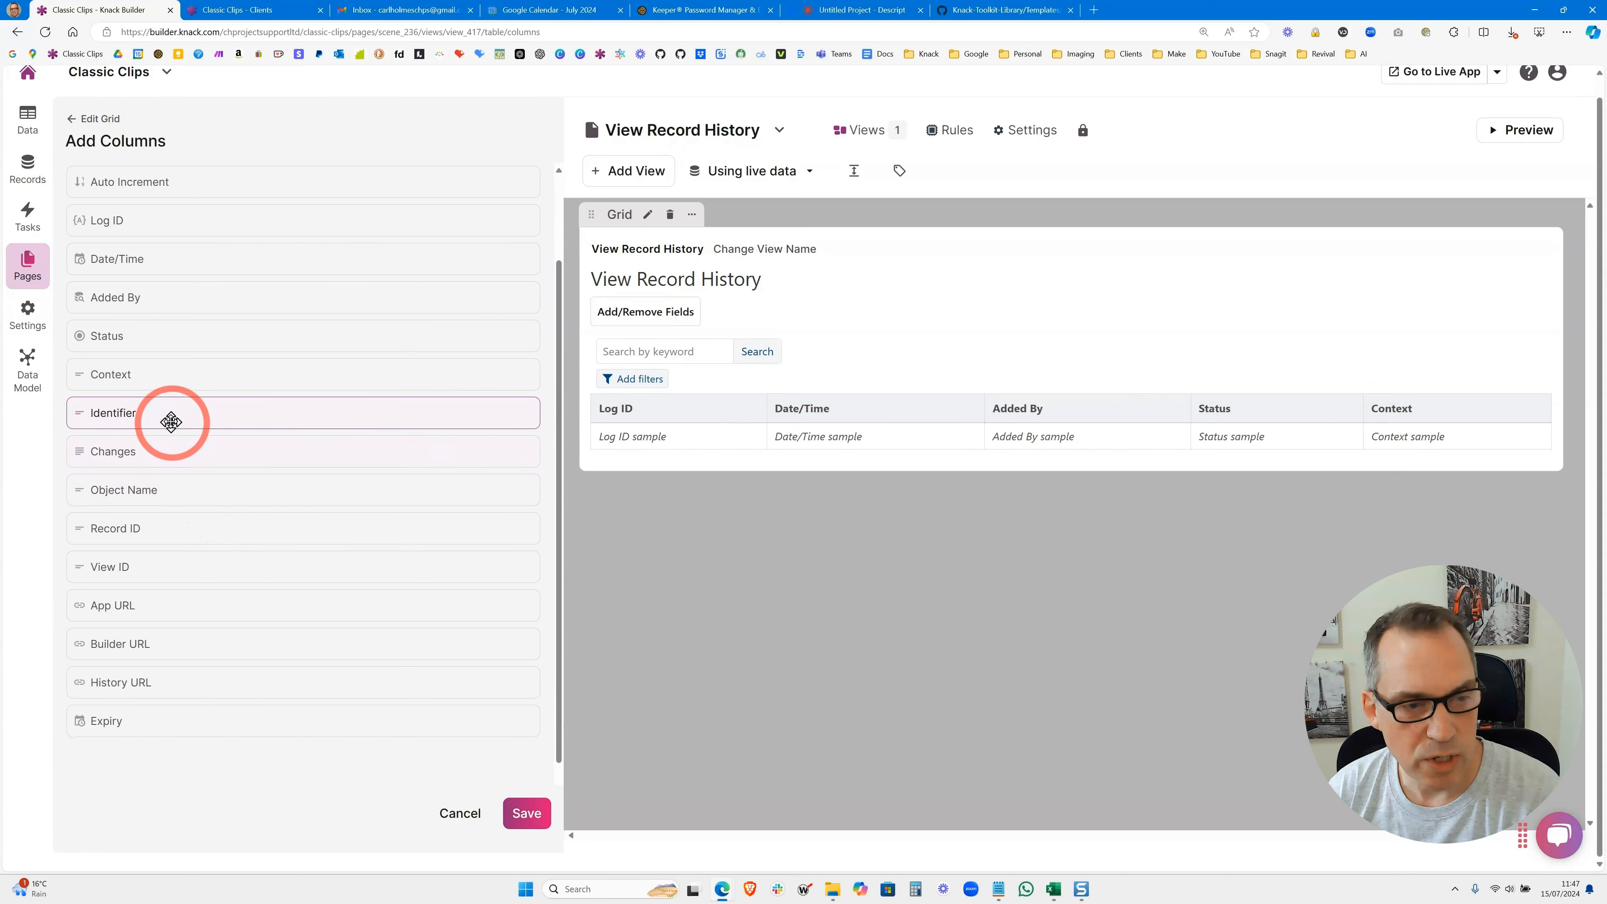
{"action": "left_click", "coordinate": [139, 413]}
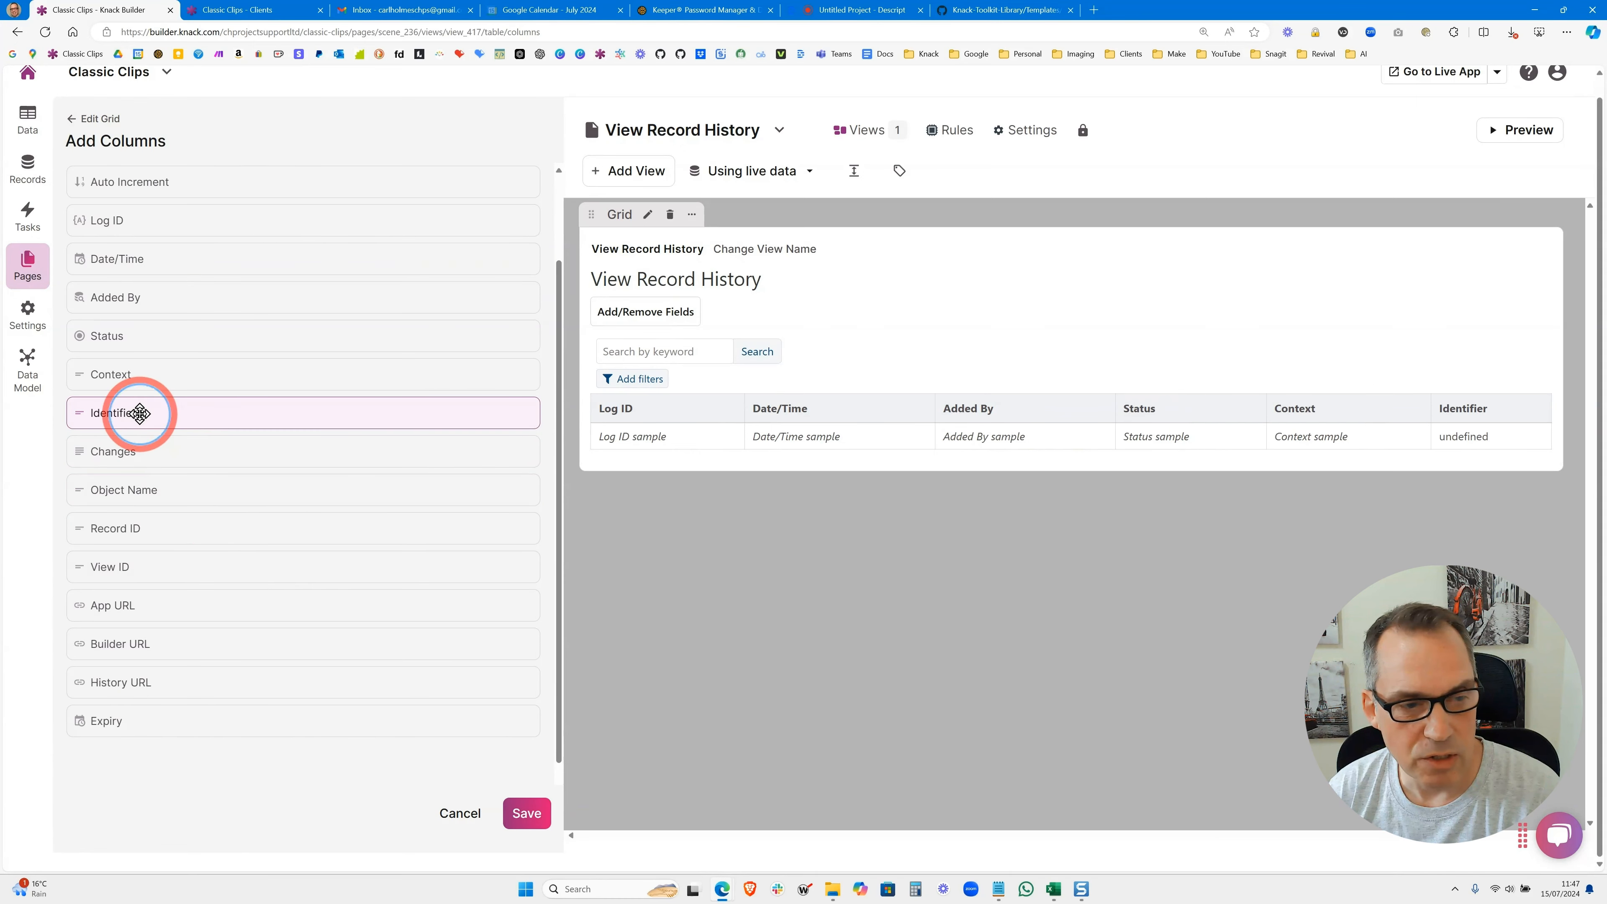
{"action": "left_click", "coordinate": [135, 449]}
{"action": "left_click", "coordinate": [421, 786]}
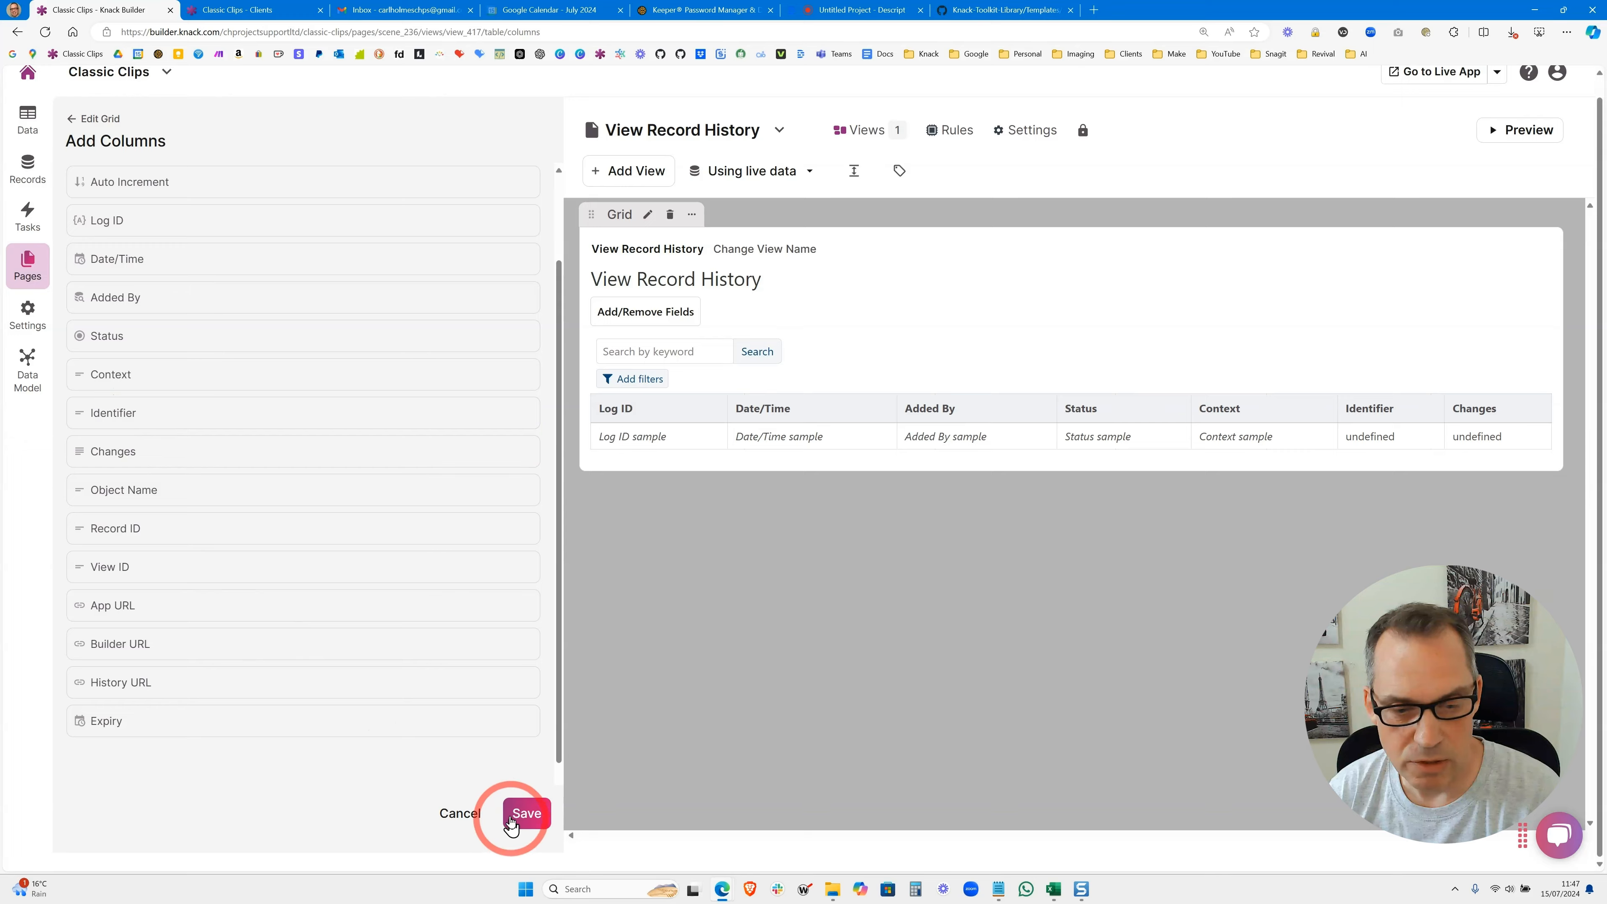
{"action": "left_click", "coordinate": [526, 814]}
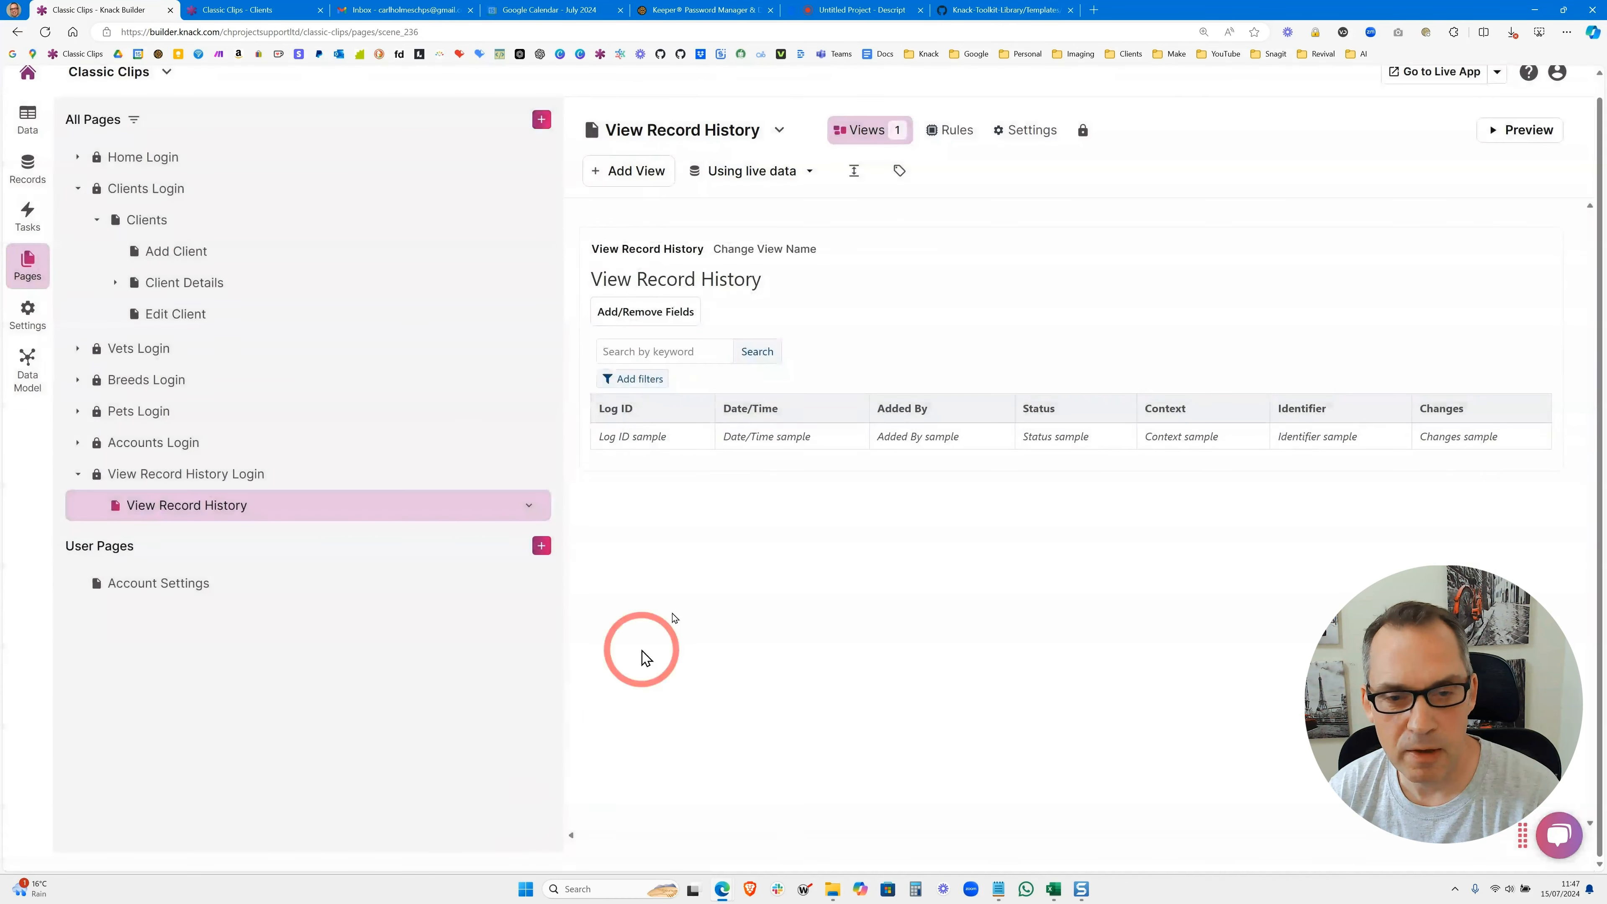
Set the View Record History grid's filter option to Don't allow records to be filtered, and save the settings
{"action": "left_click", "coordinate": [811, 347]}
{"action": "left_click", "coordinate": [244, 250]}
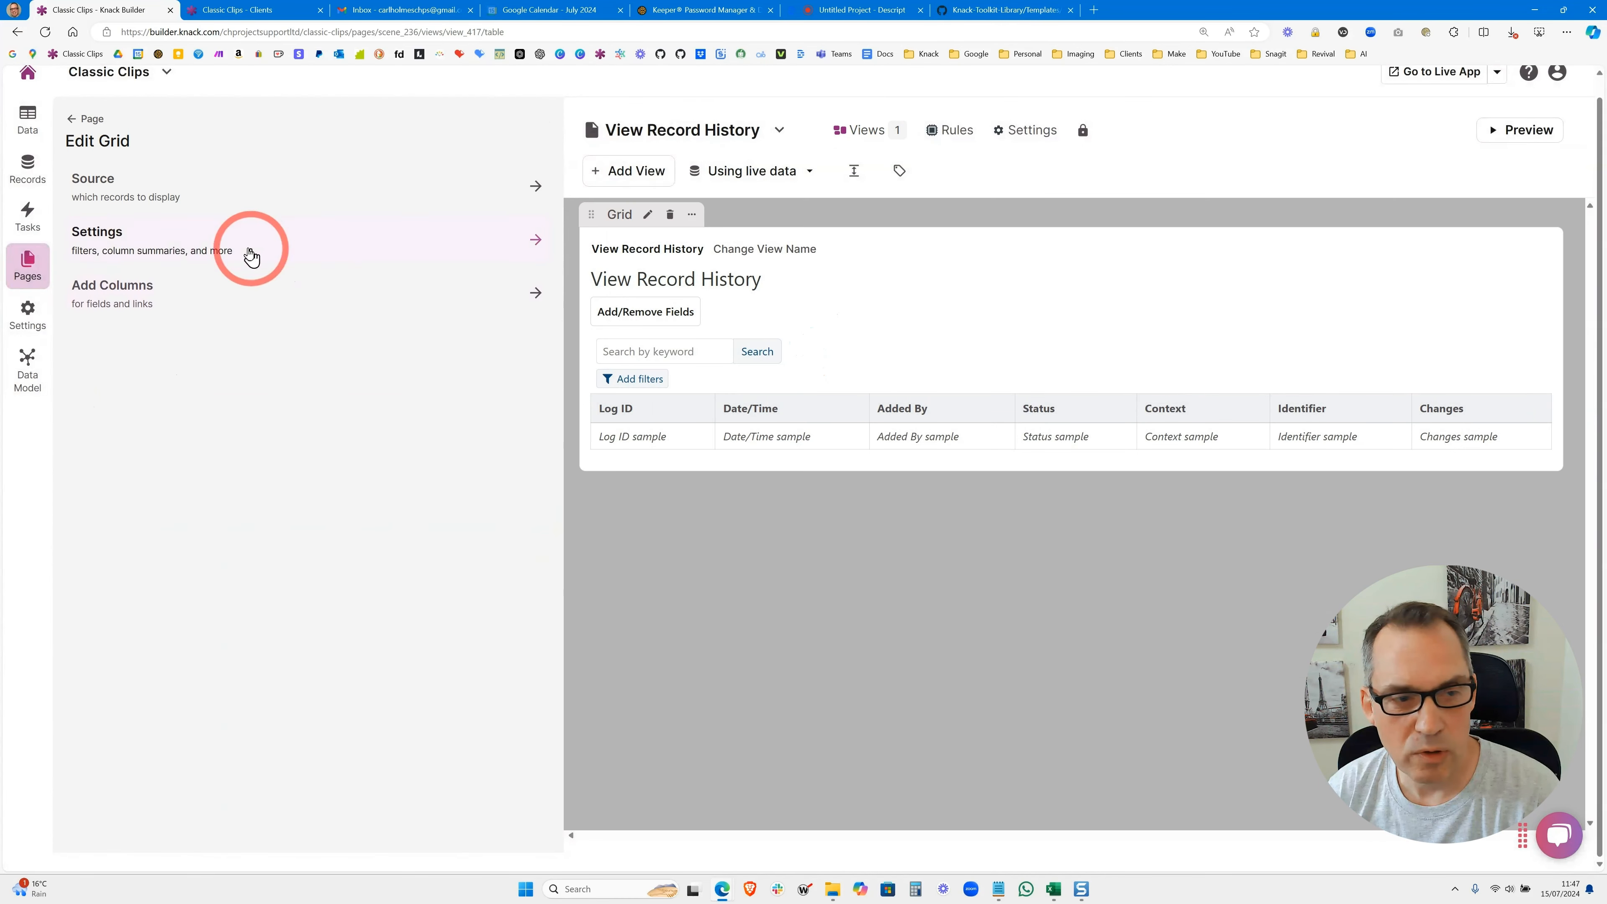
{"action": "scroll", "coordinate": [204, 468], "scroll_direction": "down", "scroll_amount": 5}
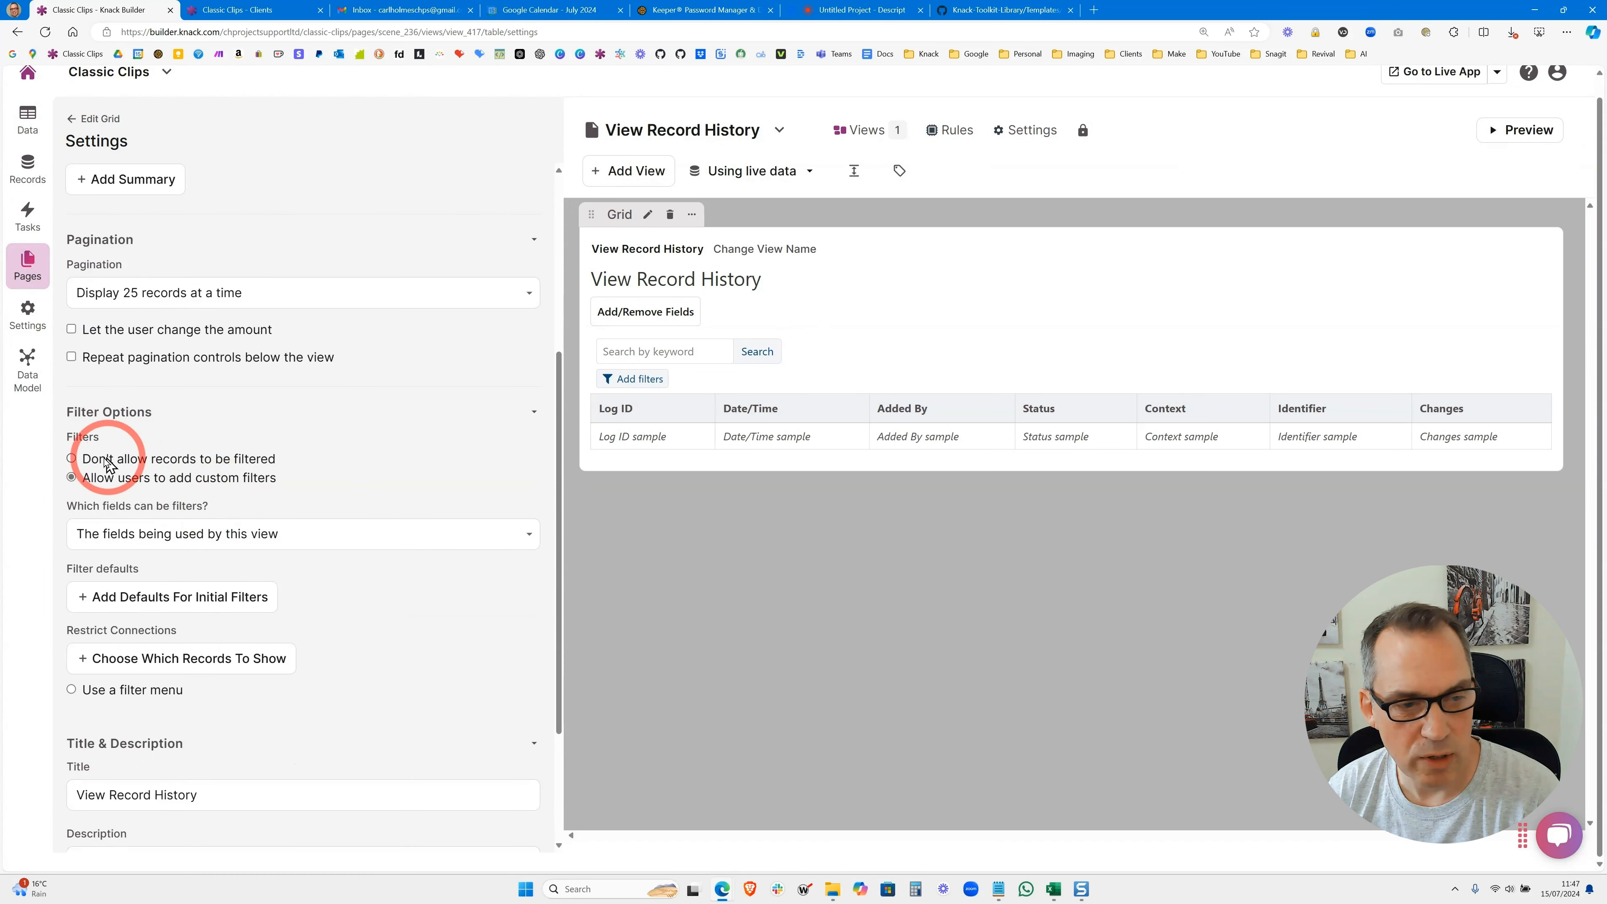
{"action": "left_click", "coordinate": [159, 467]}
{"action": "left_click", "coordinate": [494, 808]}
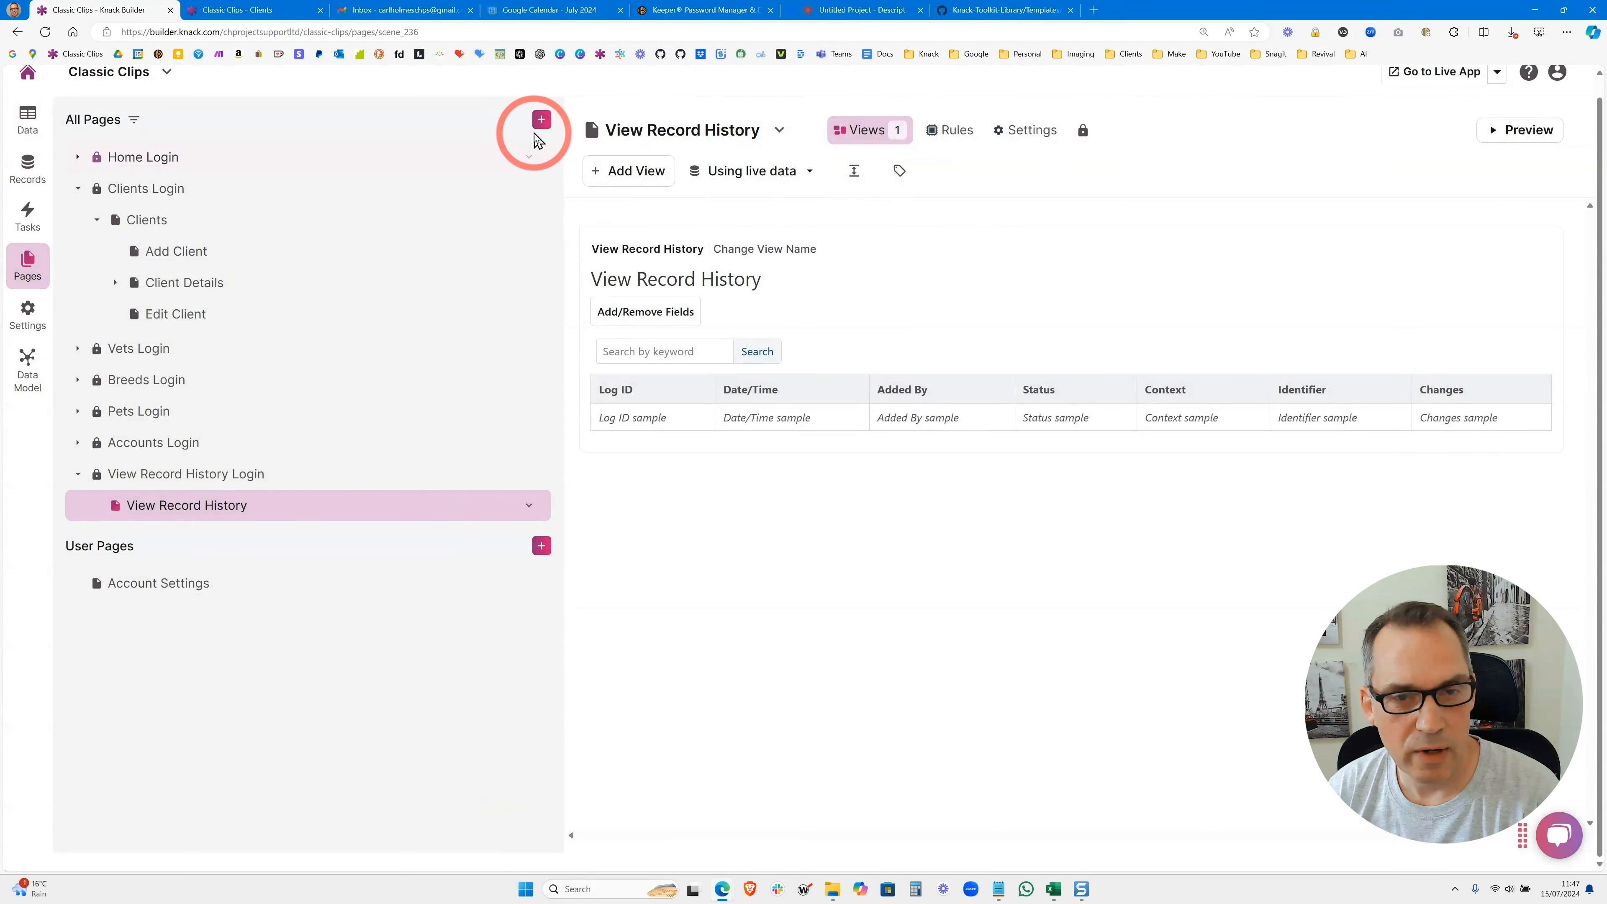
Add a login page named Add Record History with permission given to all users
{"action": "left_click", "coordinate": [541, 120]}
{"action": "left_click", "coordinate": [459, 204]}
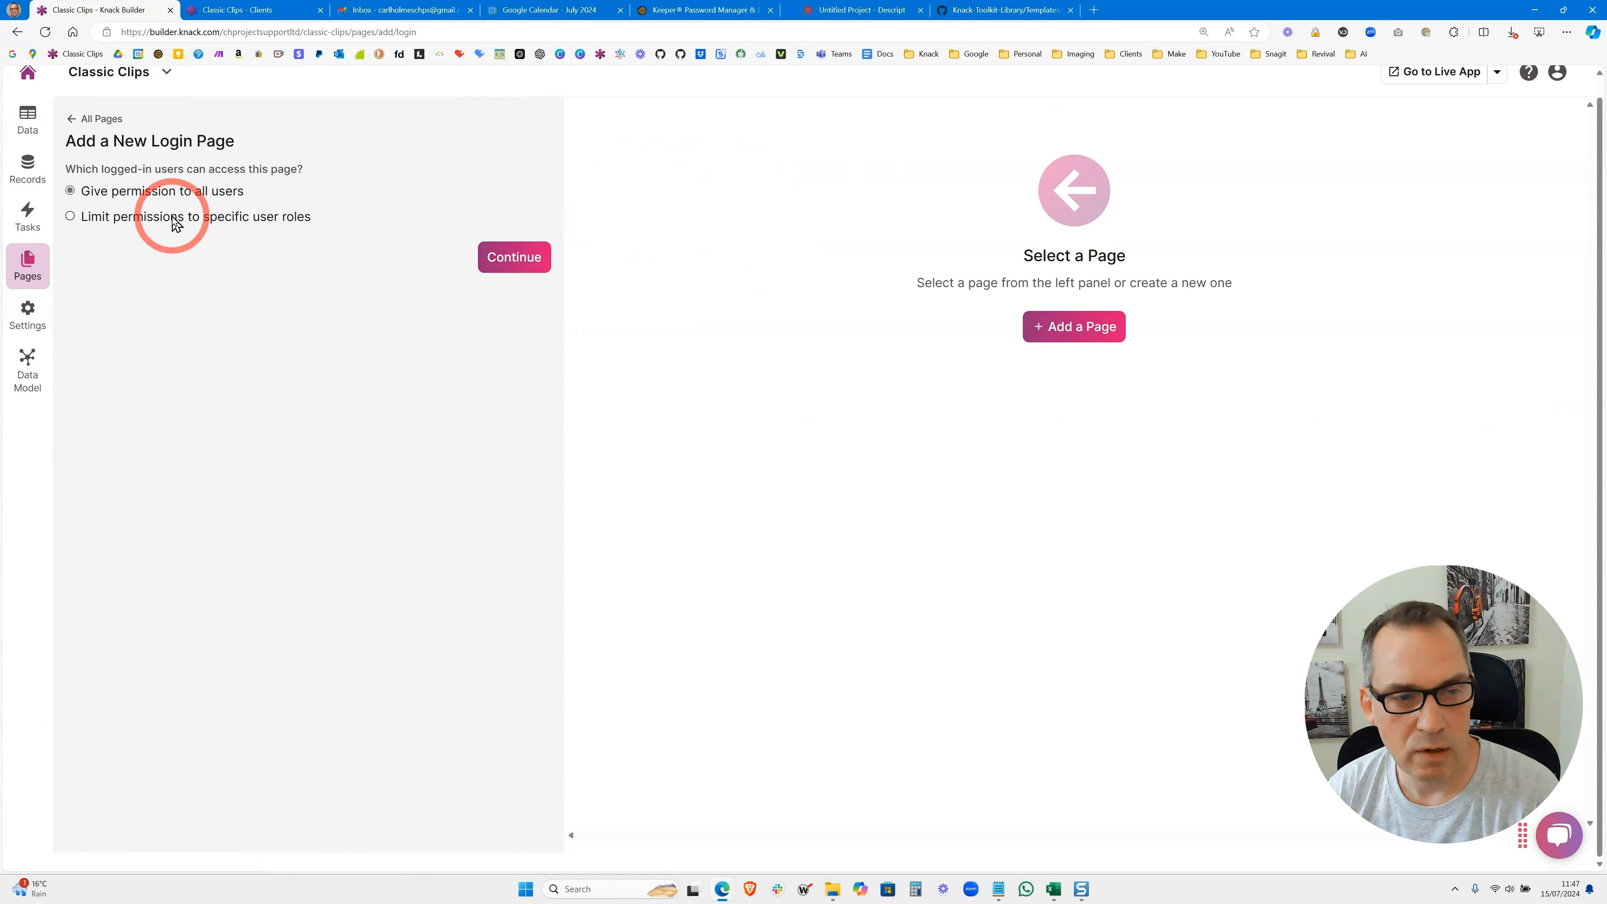
{"action": "left_click", "coordinate": [514, 257]}
{"action": "left_click_drag", "start_coordinate": [143, 228], "coordinate": [60, 237]}
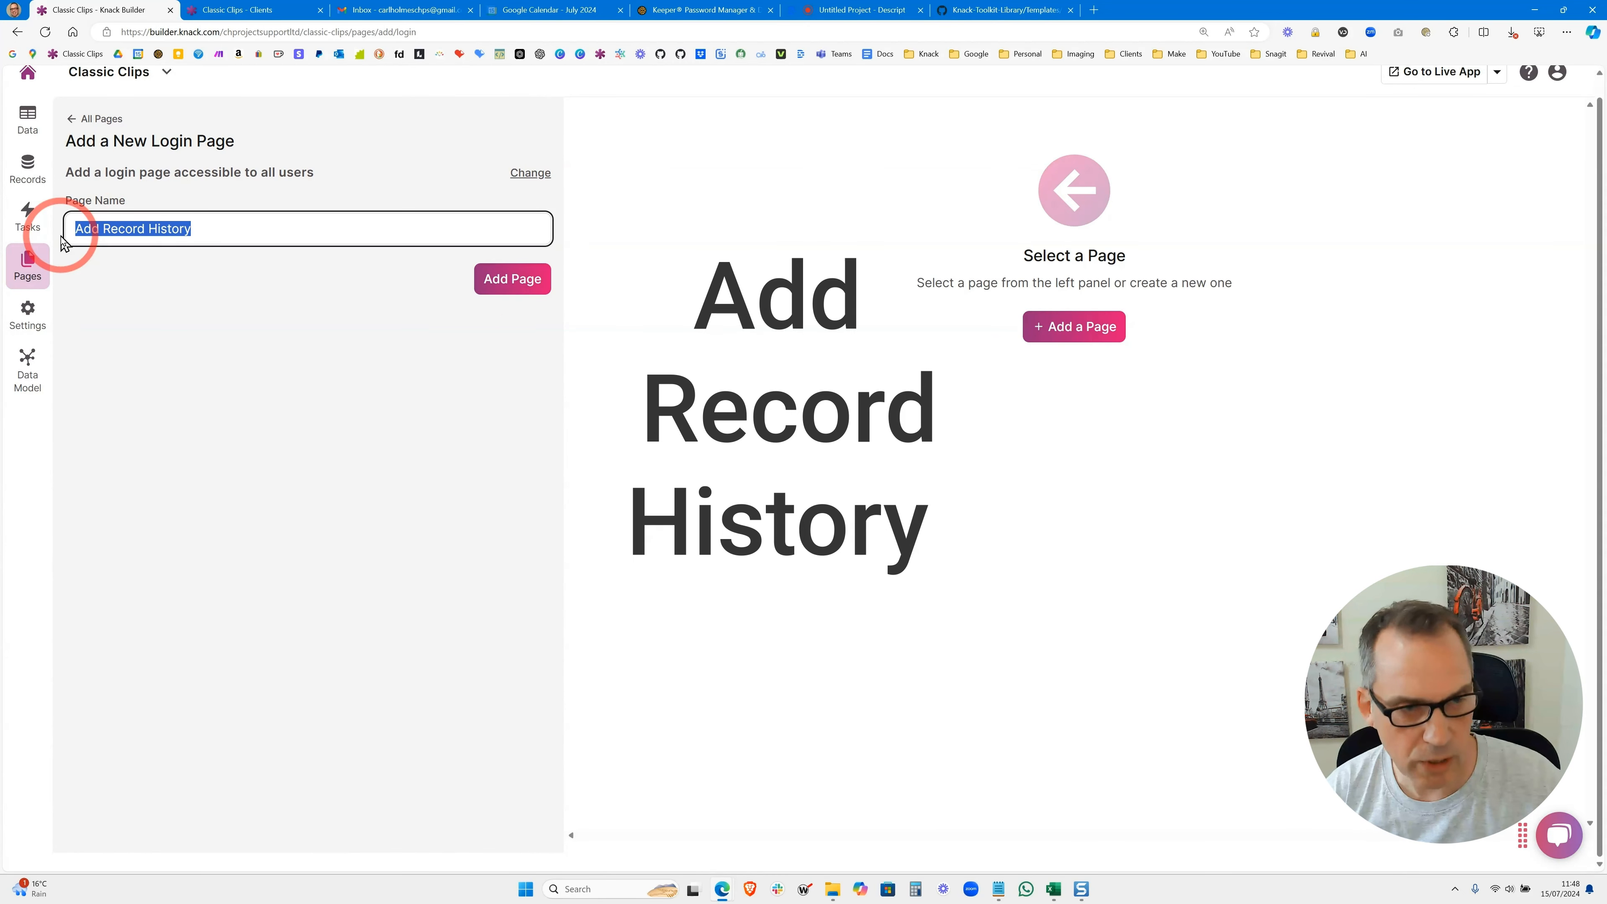
{"action": "left_click", "coordinate": [485, 286]}
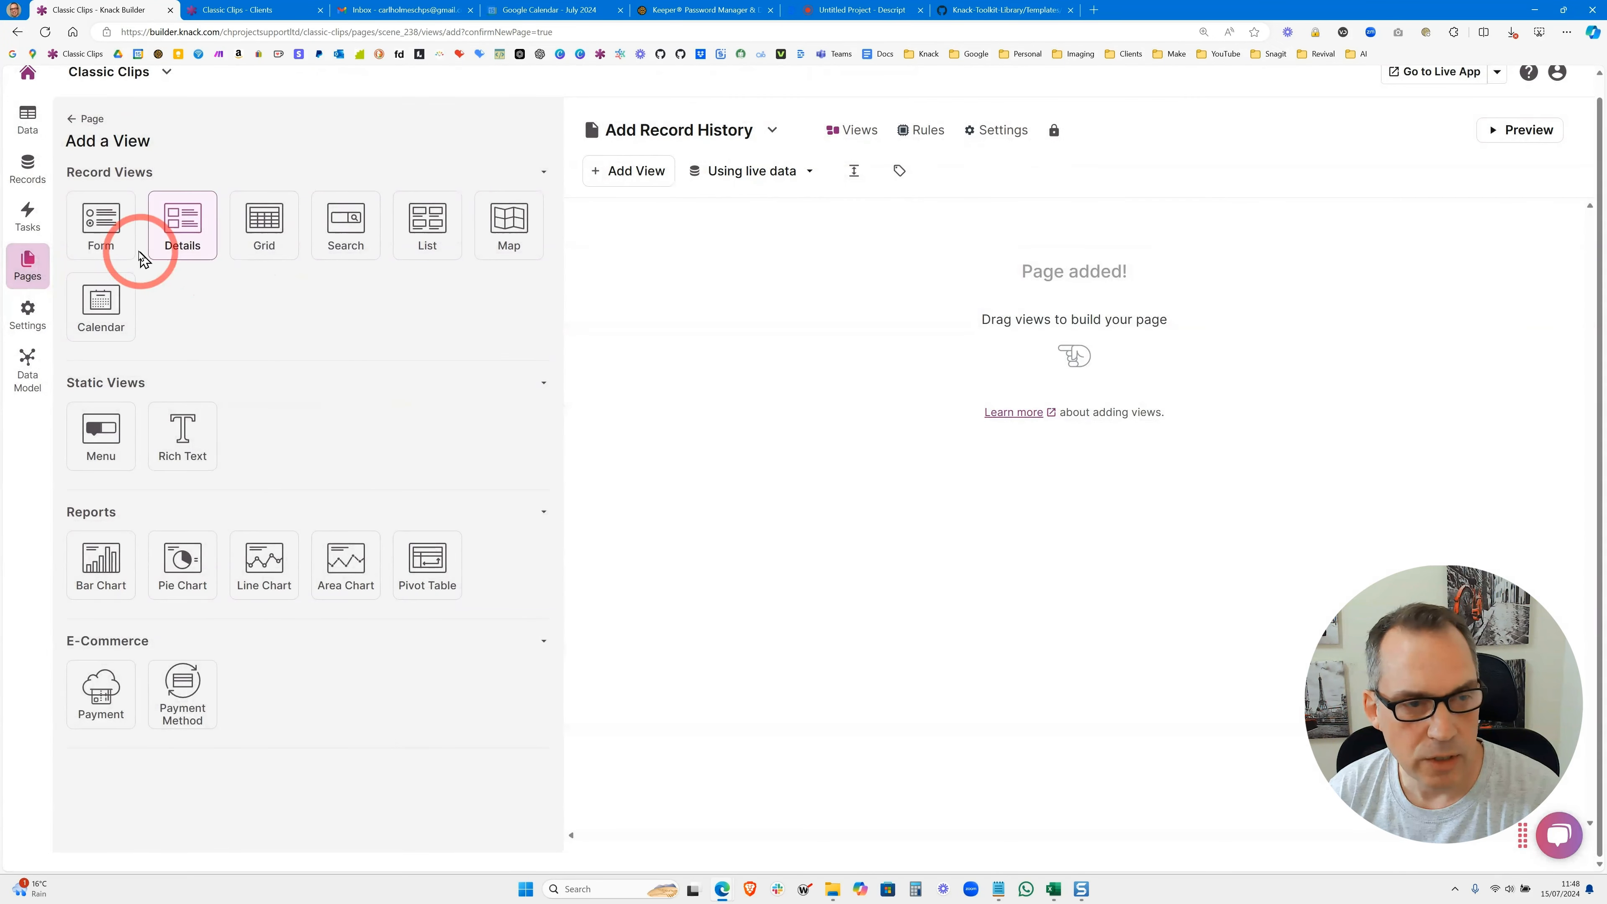
Add a form named Add Record History that inserts a new Record History connected to the logged-in Account
{"action": "left_click", "coordinate": [112, 233]}
{"action": "scroll", "coordinate": [212, 607], "scroll_direction": "down", "scroll_amount": 3}
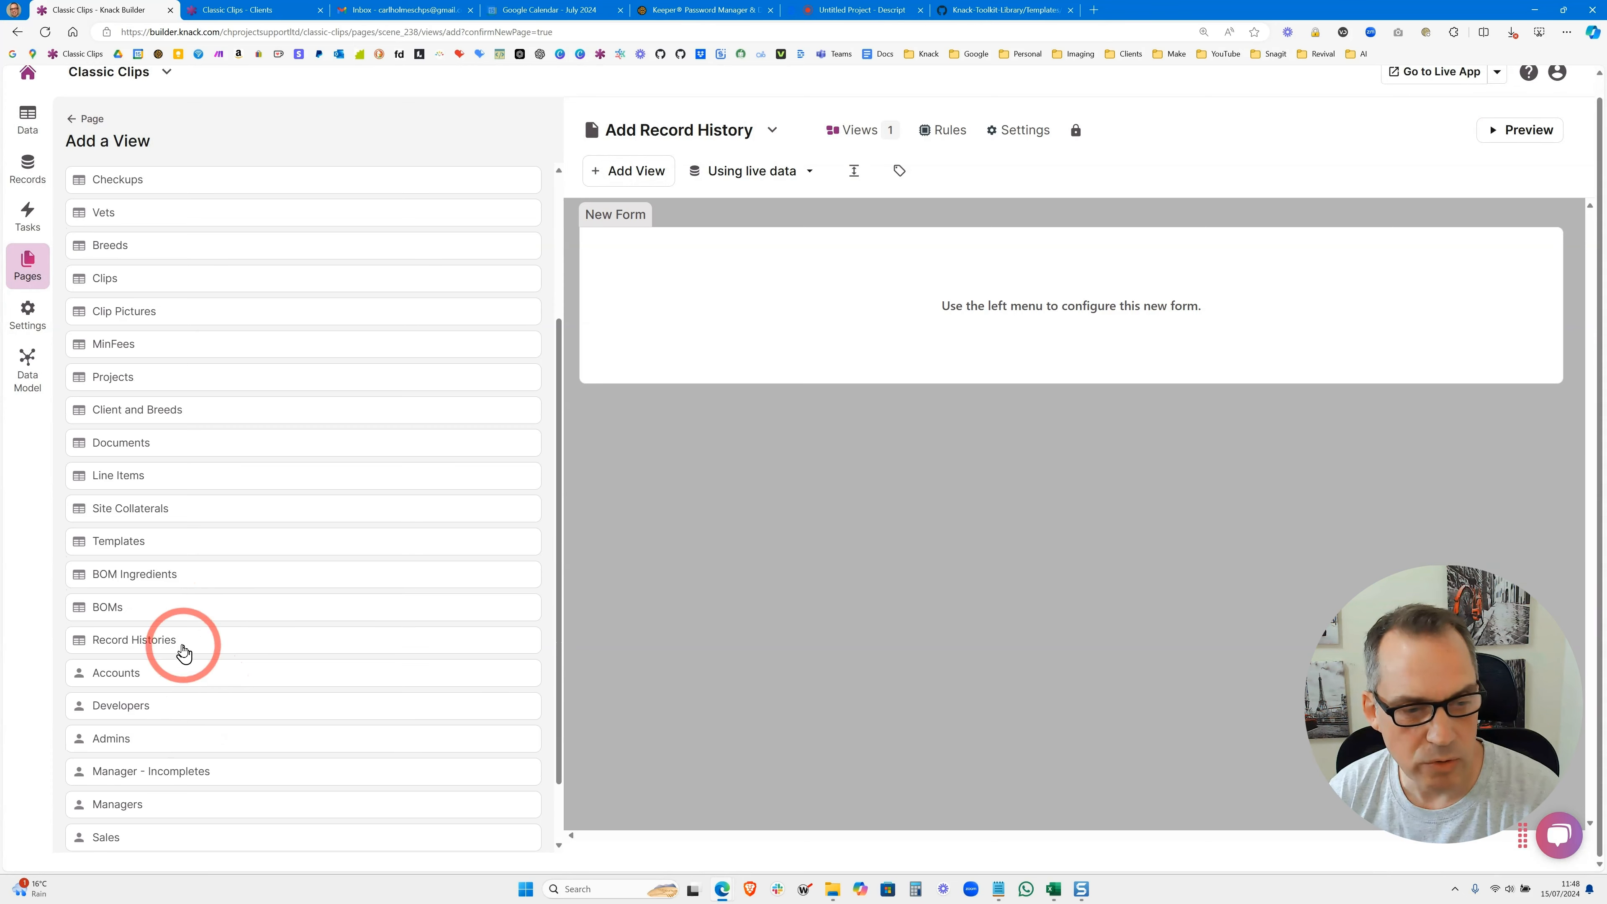
{"action": "left_click", "coordinate": [183, 652]}
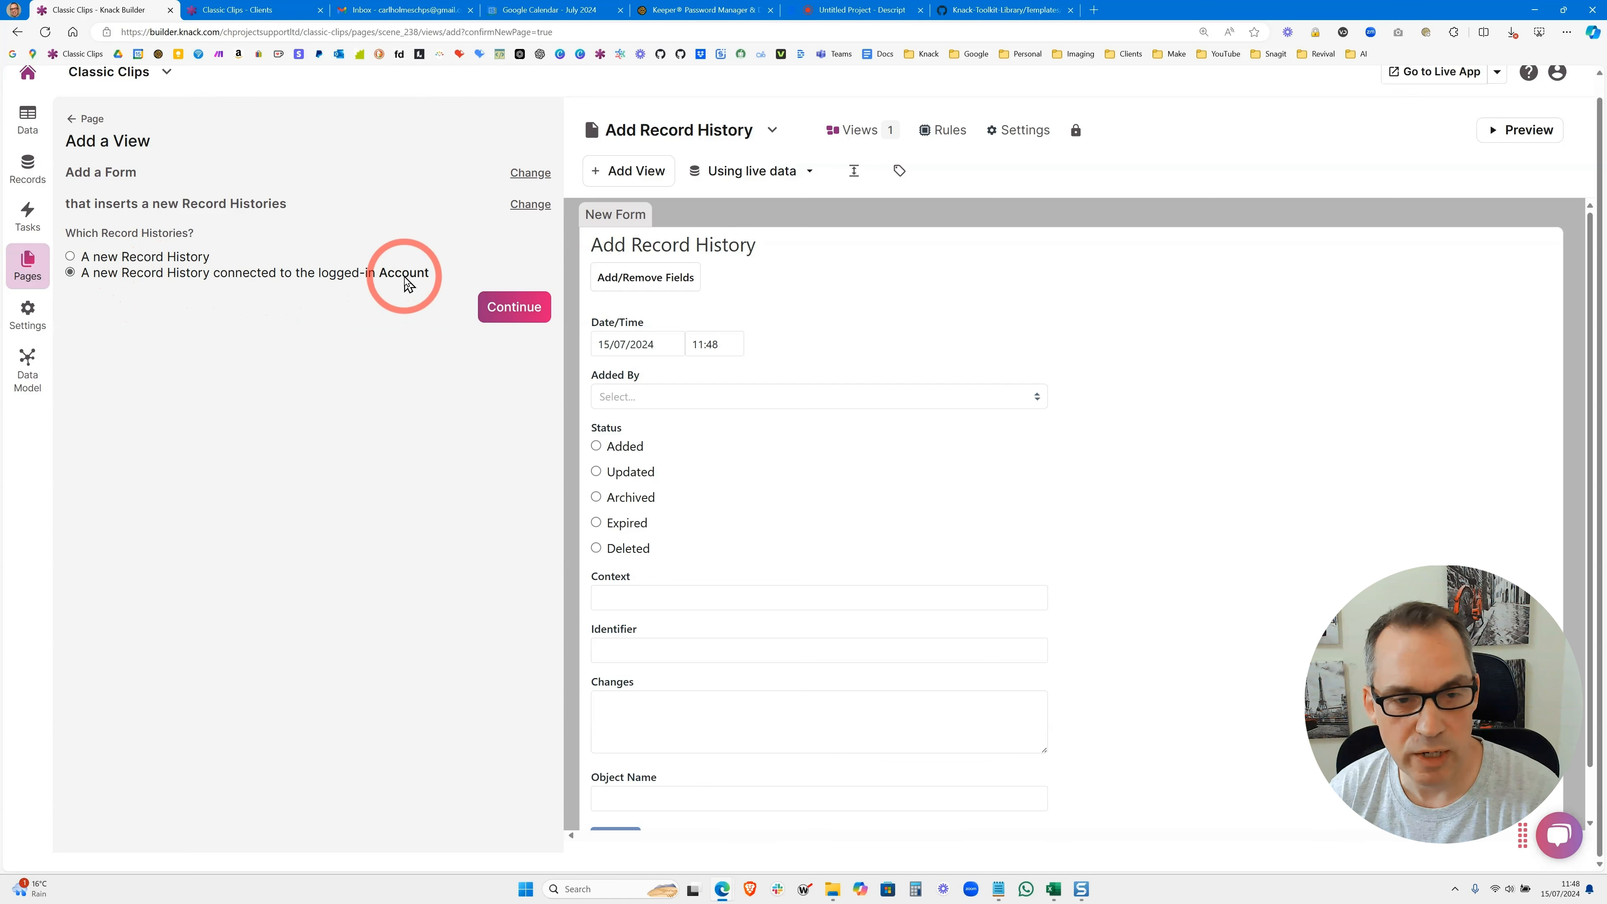
{"action": "left_click", "coordinate": [512, 308]}
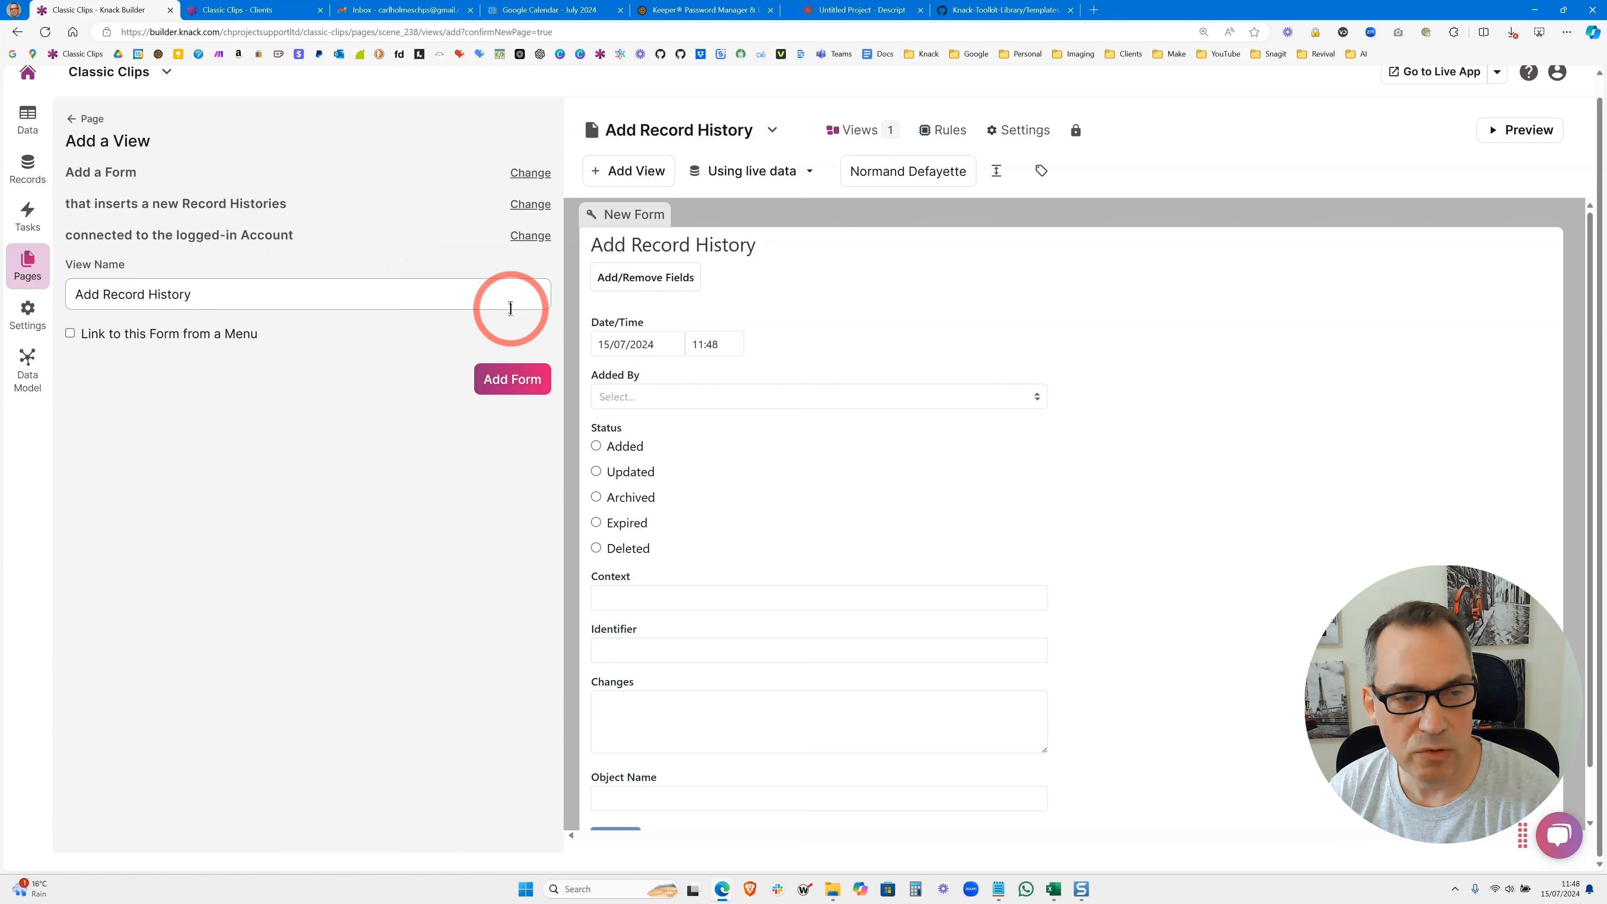
{"action": "left_click_drag", "start_coordinate": [277, 294], "coordinate": [74, 291]}
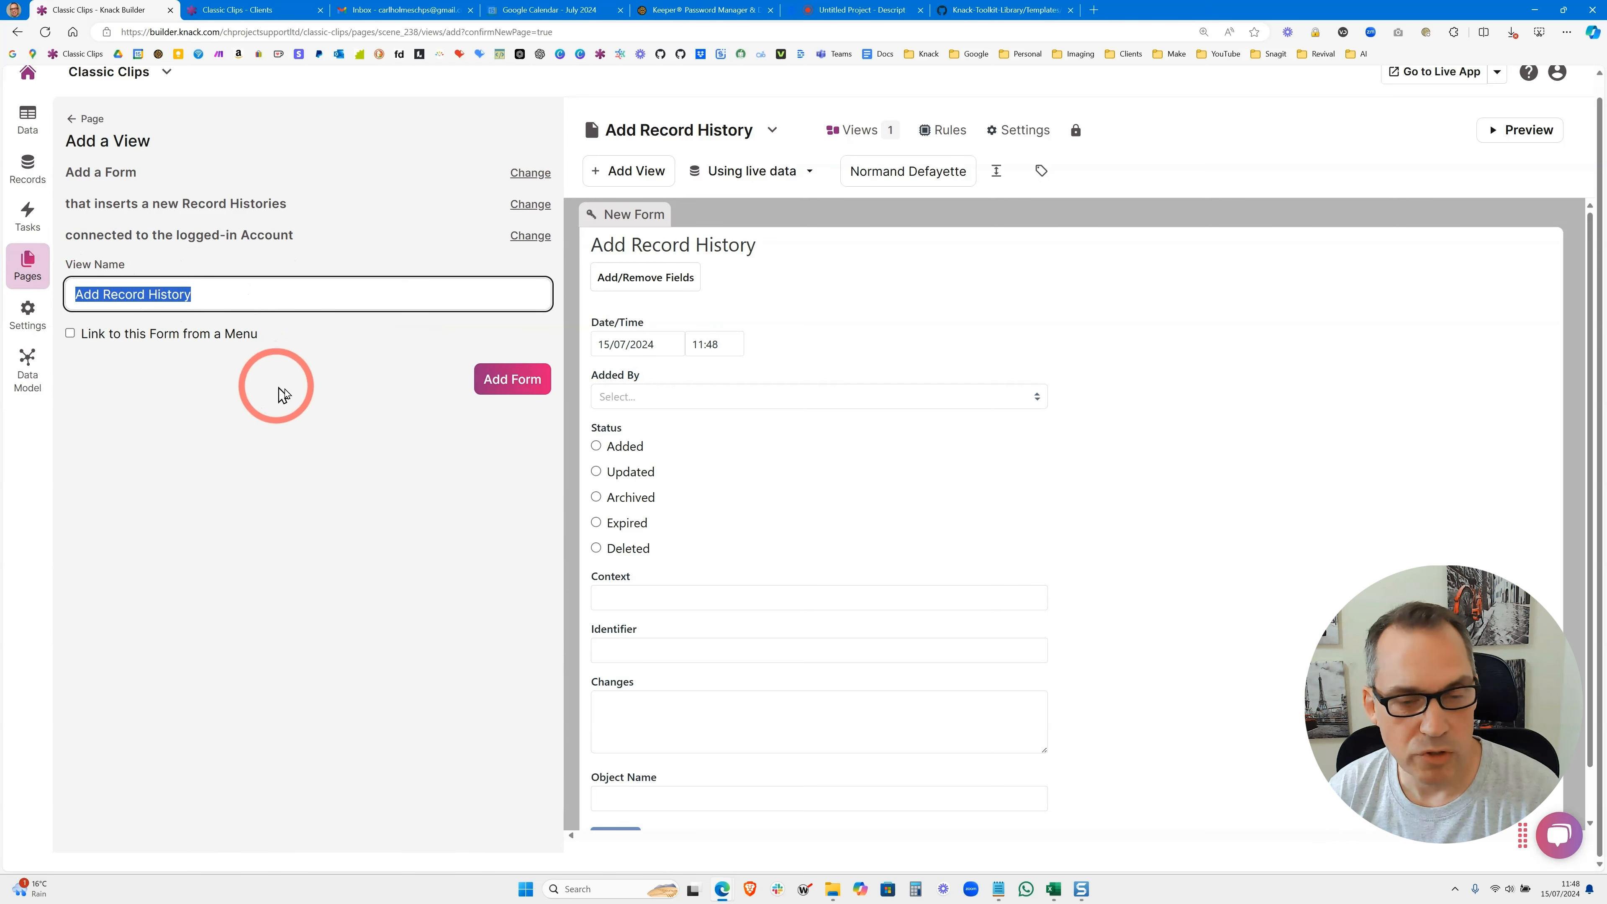
{"action": "left_click", "coordinate": [512, 387]}
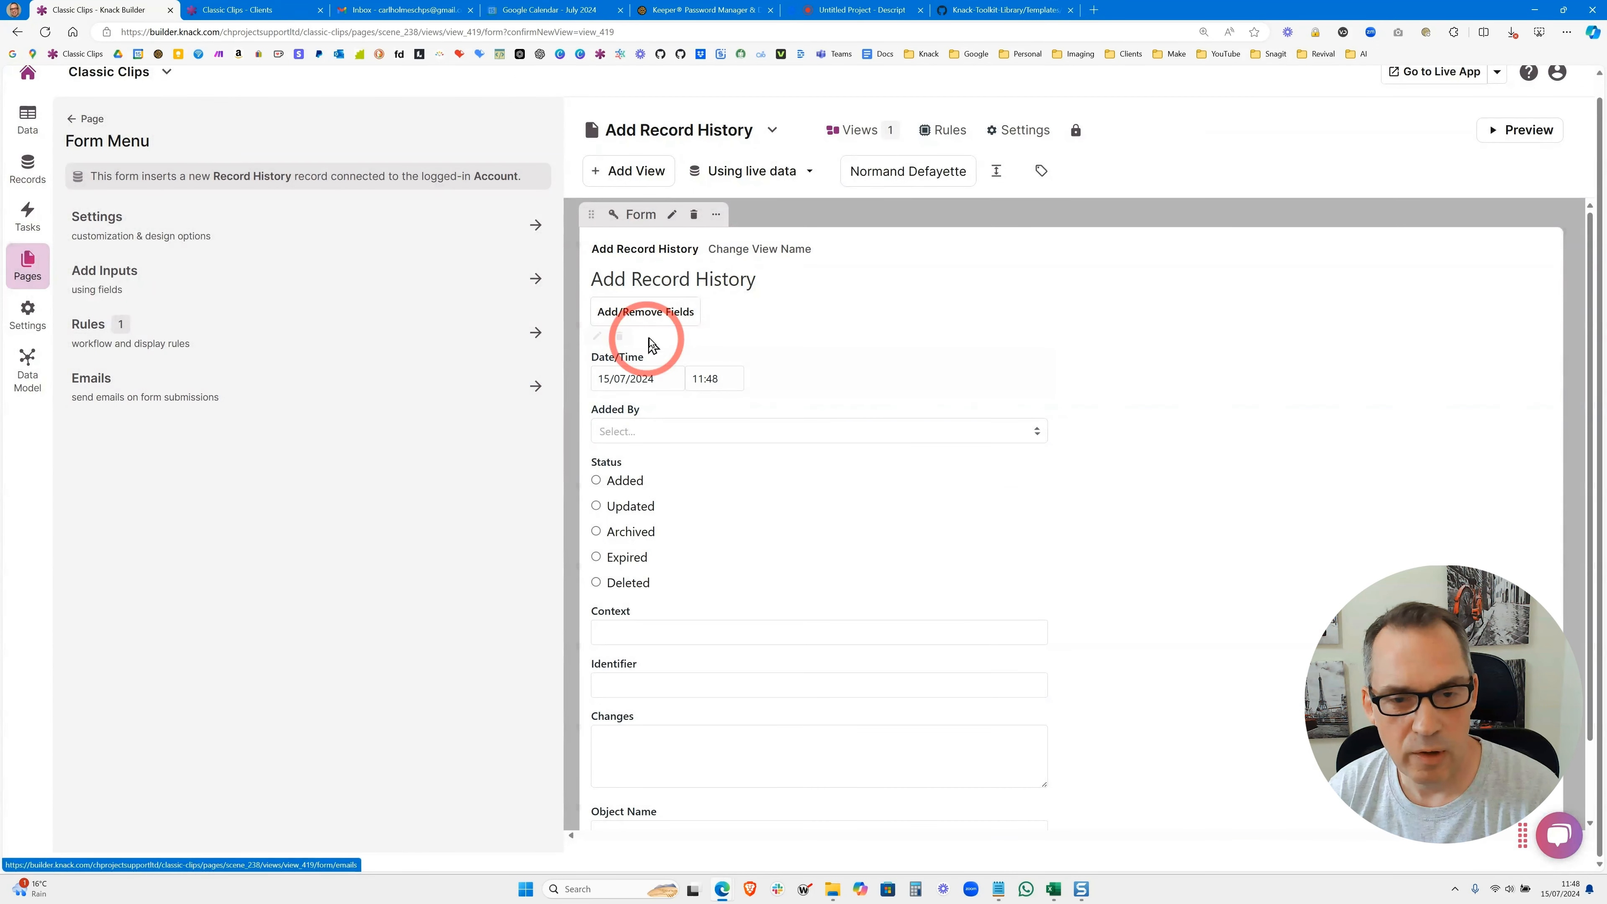
Add all fields to the Add Record History form and set its description to _arh=[context, Edit Client], [expiry, 90d]
{"action": "left_click", "coordinate": [664, 320]}
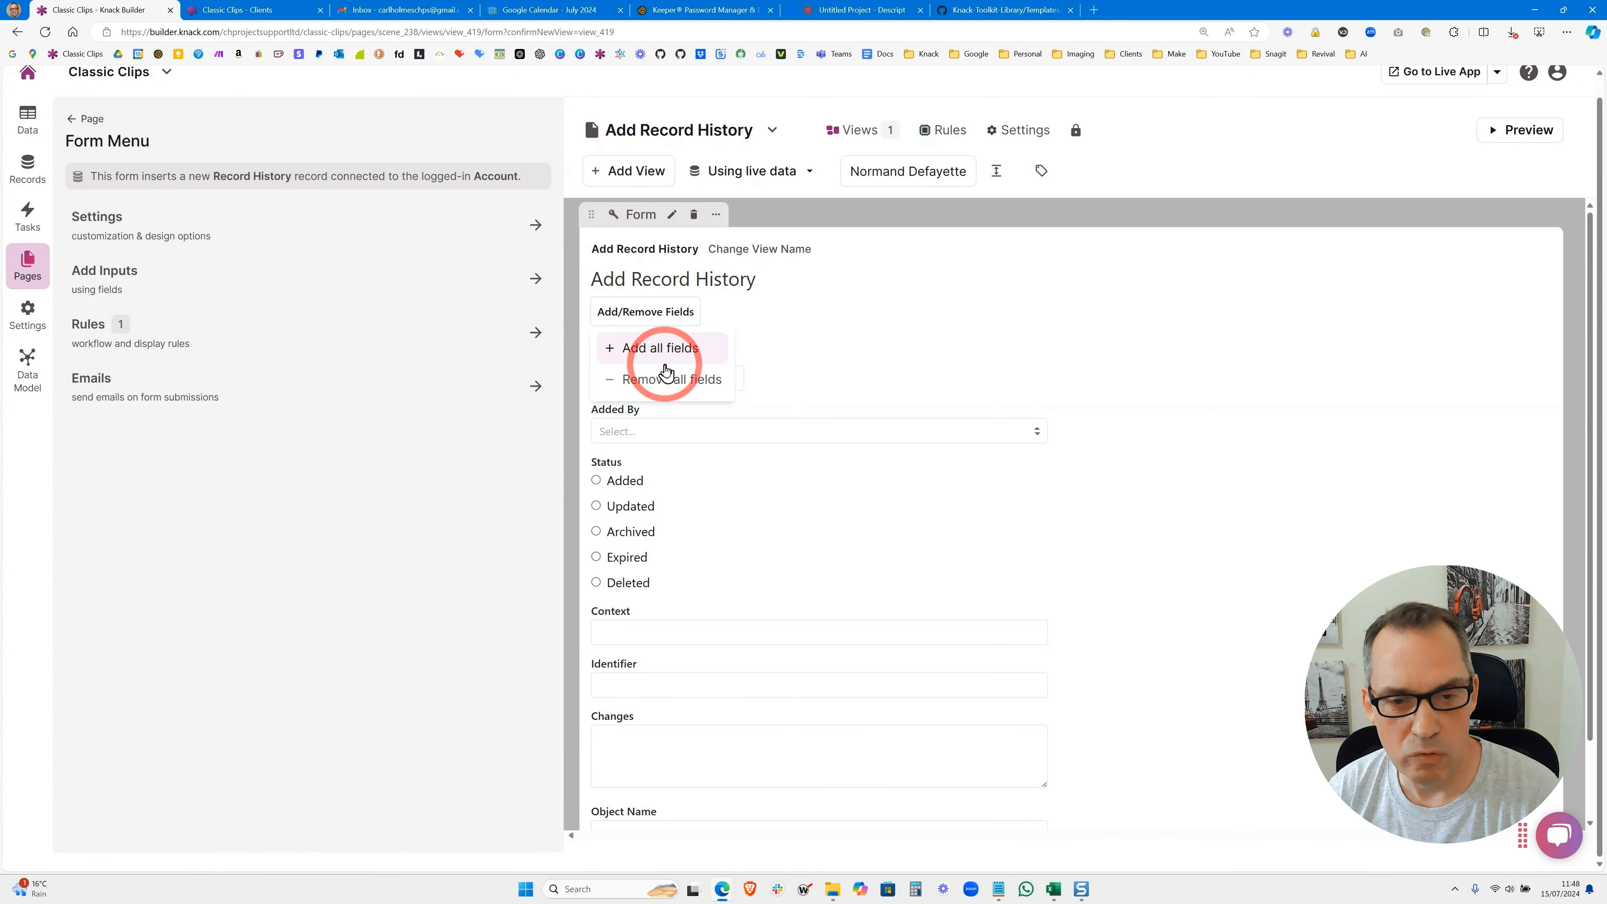
{"action": "left_click", "coordinate": [663, 348]}
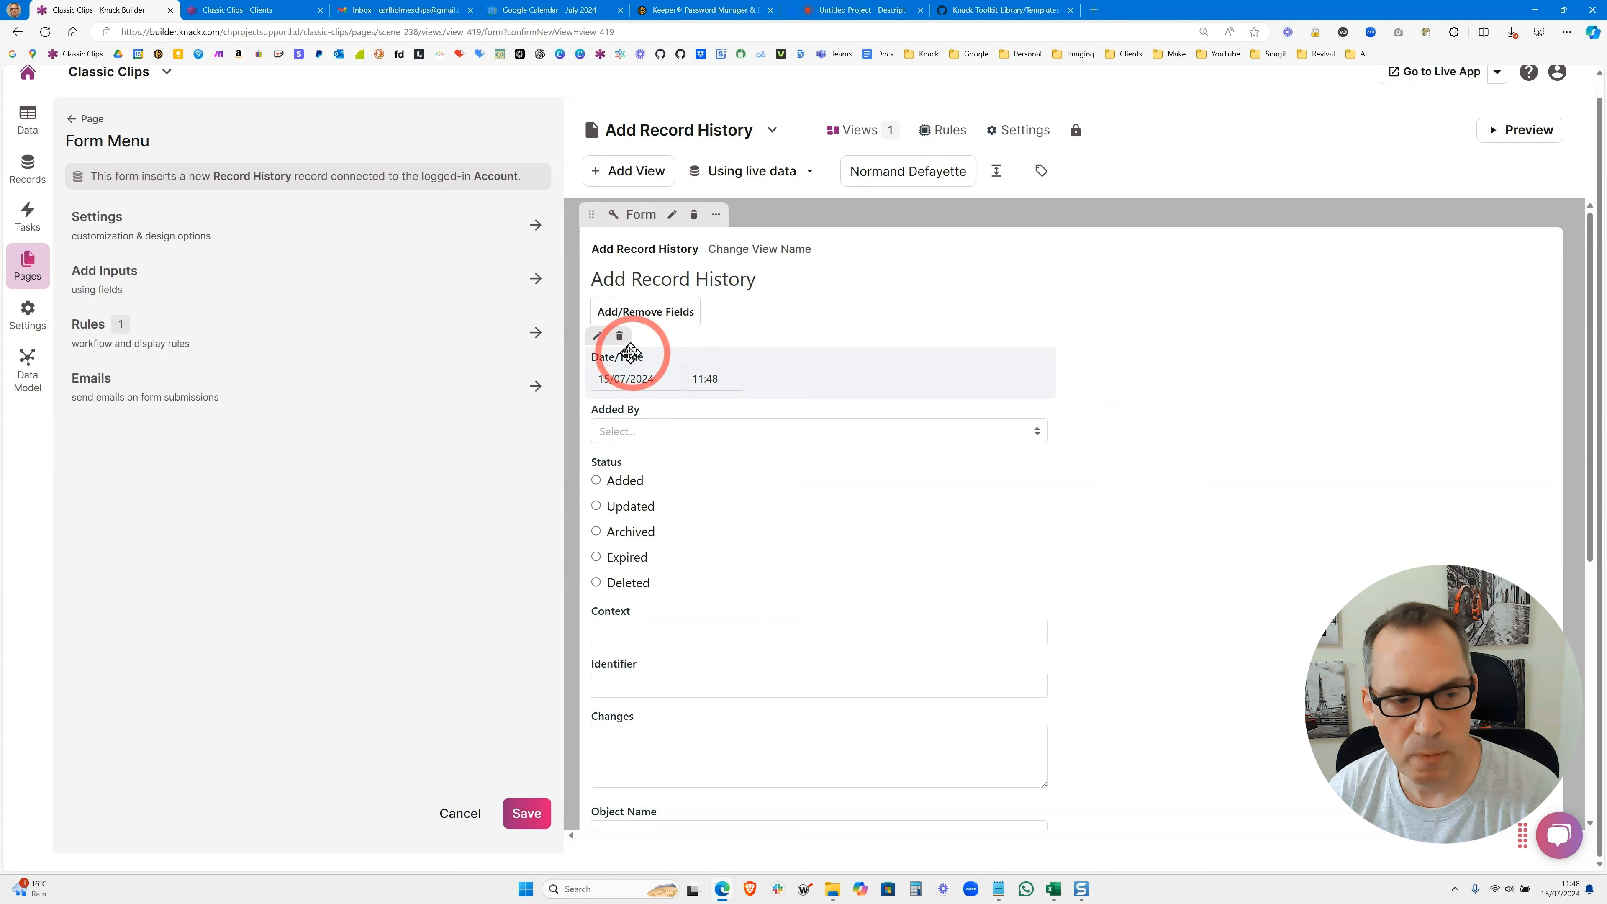
{"action": "left_click", "coordinate": [176, 239]}
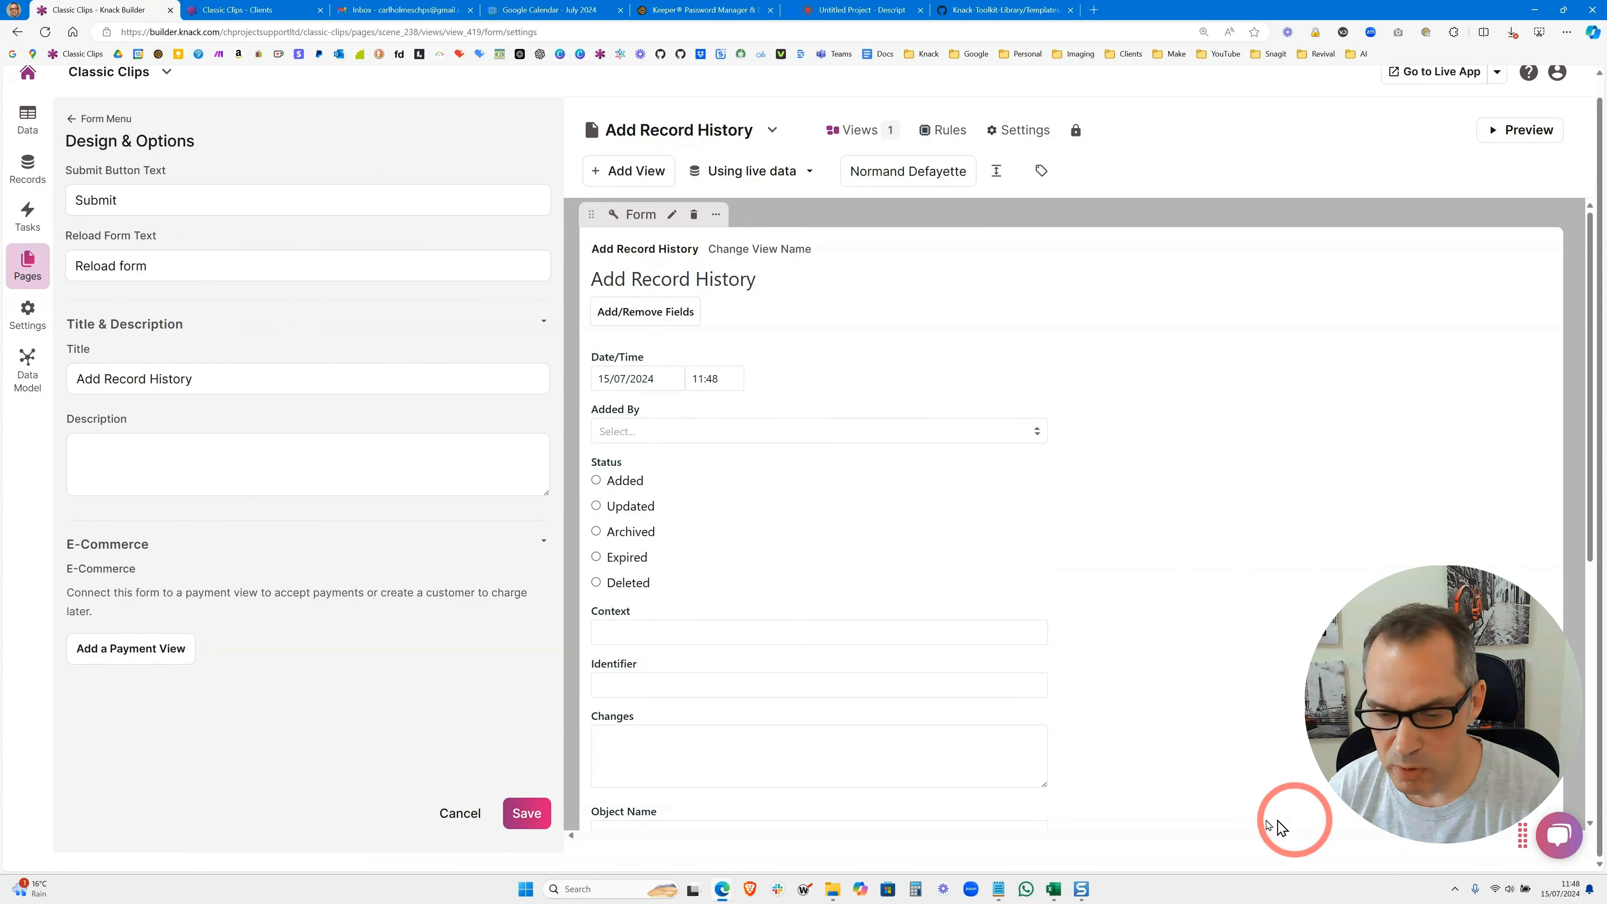
{"action": "left_click", "coordinate": [173, 446]}
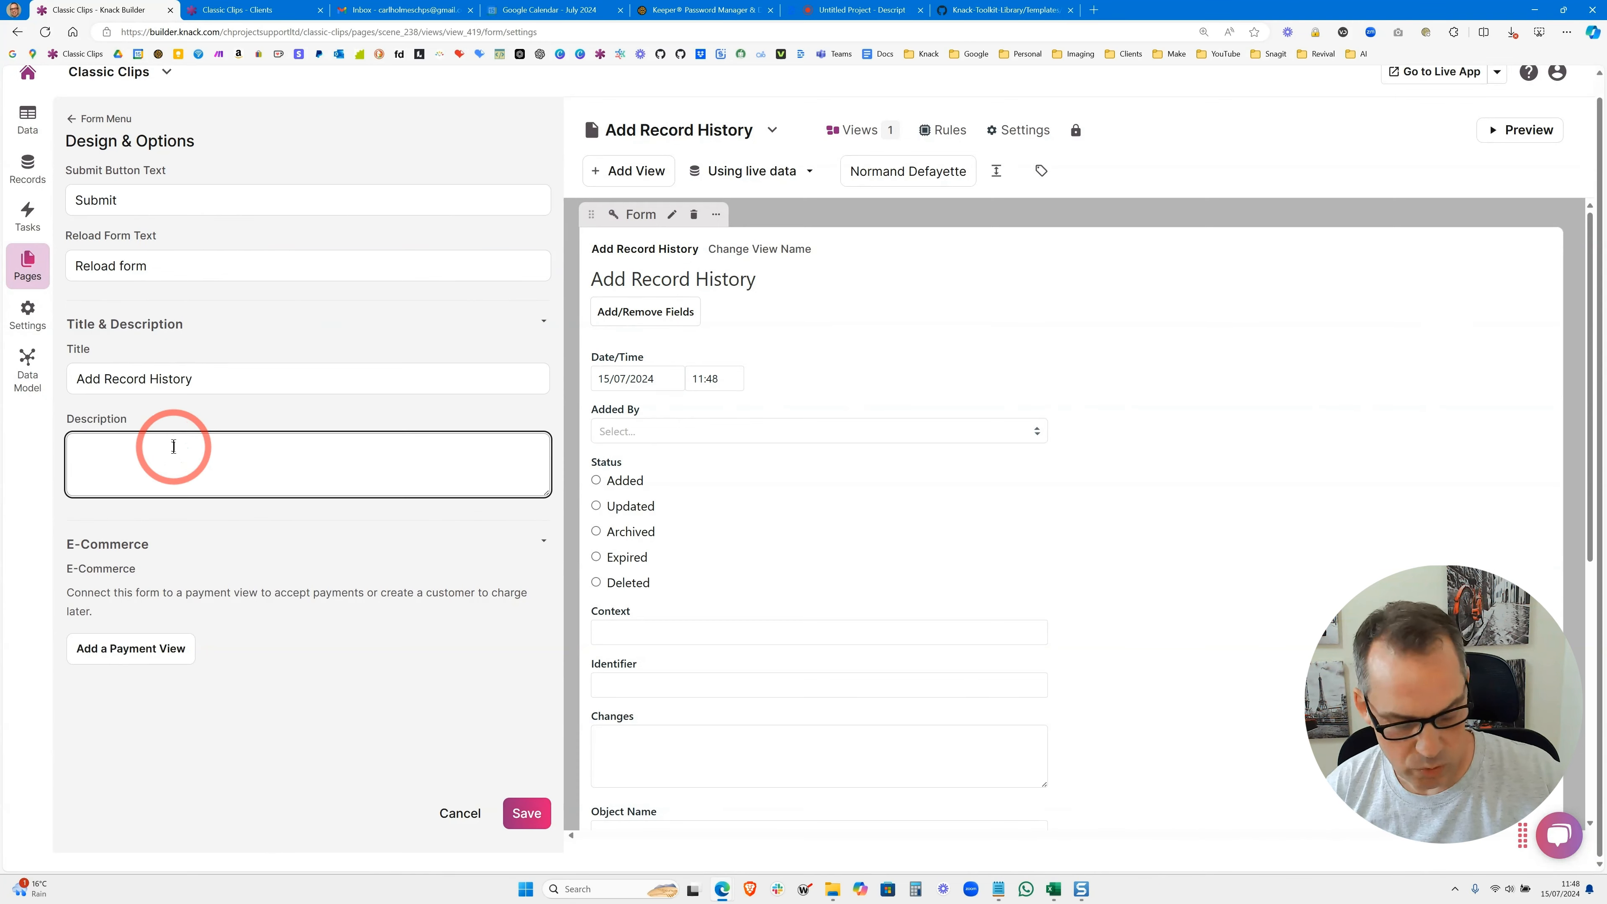
{"action": "type", "text": "_arh=[context, Edit Client], [expiry, 90d]"}
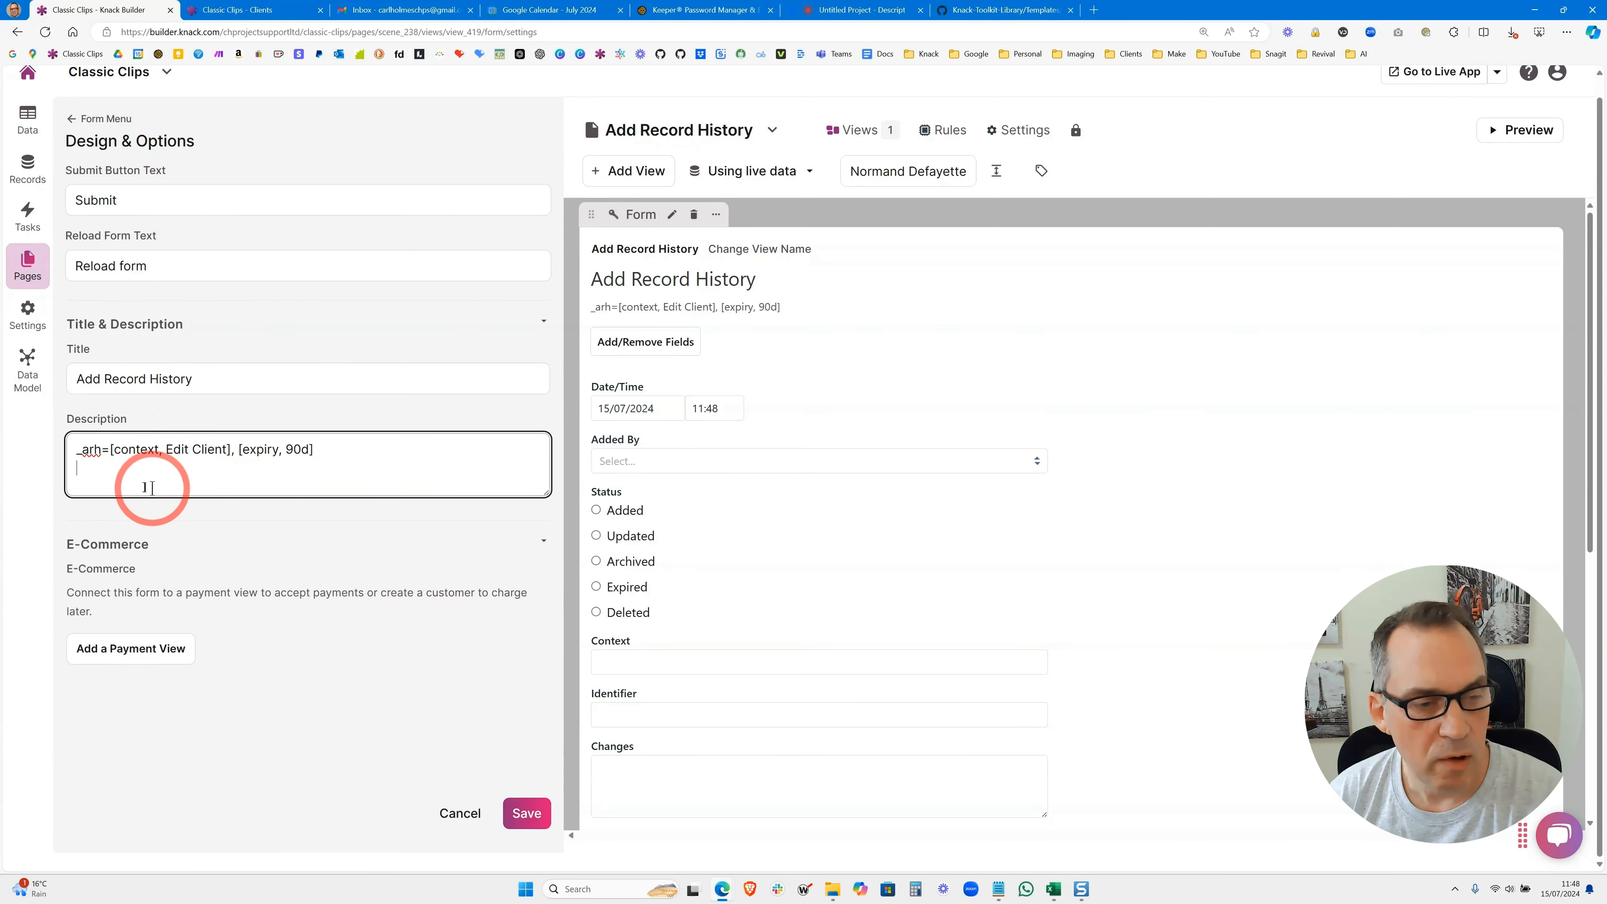
Examine the _arh keyword, the context group with Edit Client, and the expiry group with 90d in the form's description
{"action": "left_click_drag", "start_coordinate": [75, 451], "coordinate": [98, 450]}
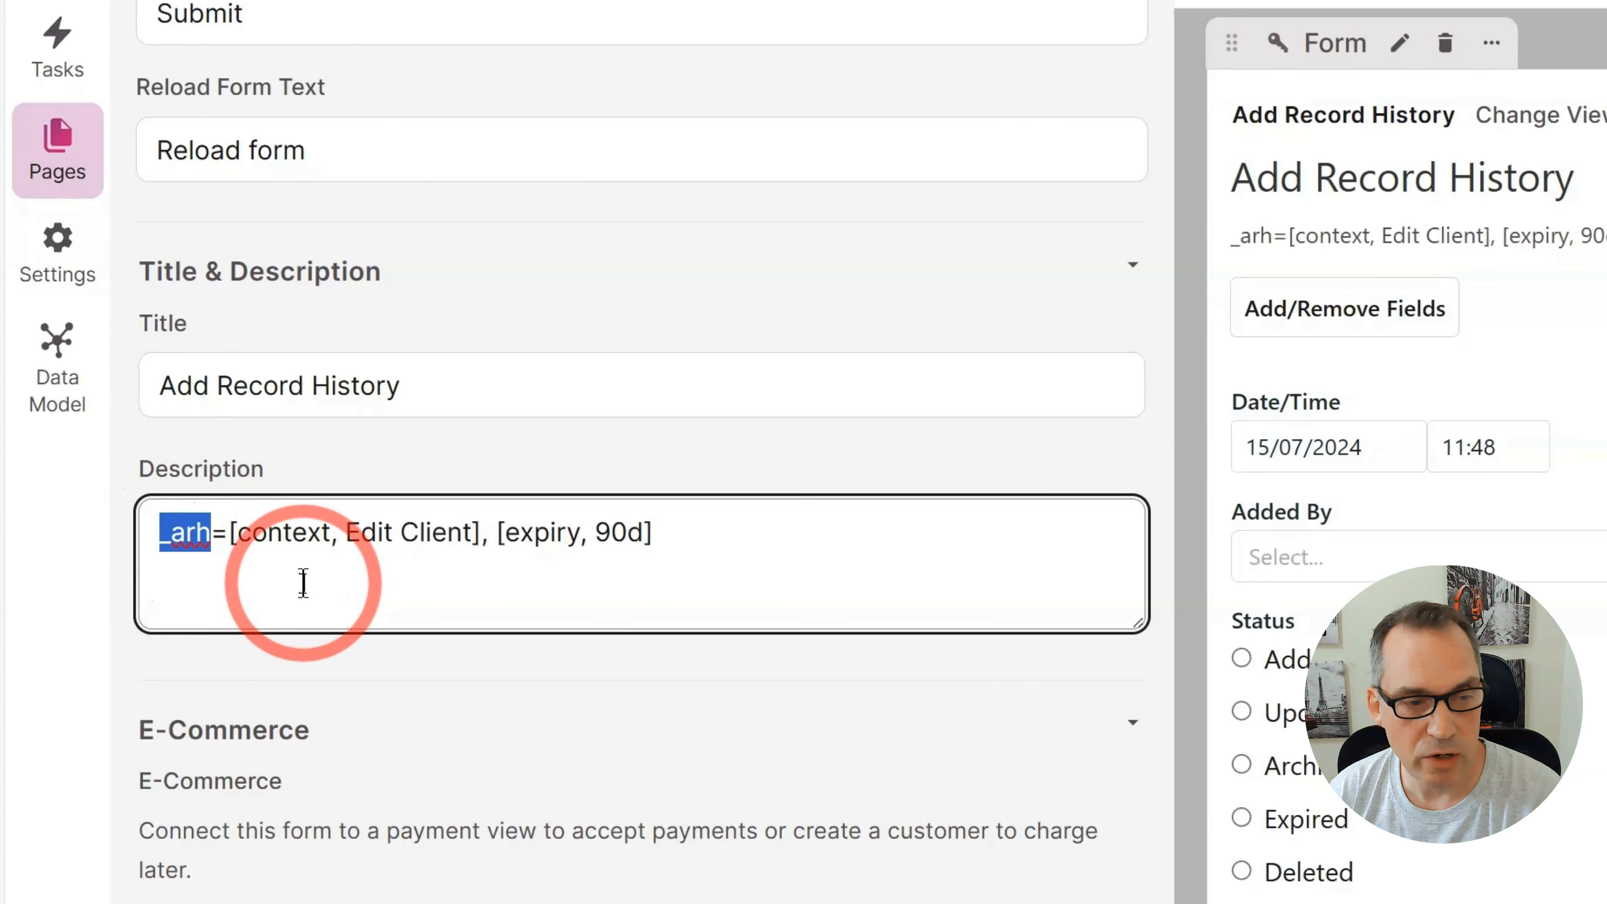
{"action": "left_click", "coordinate": [274, 560]}
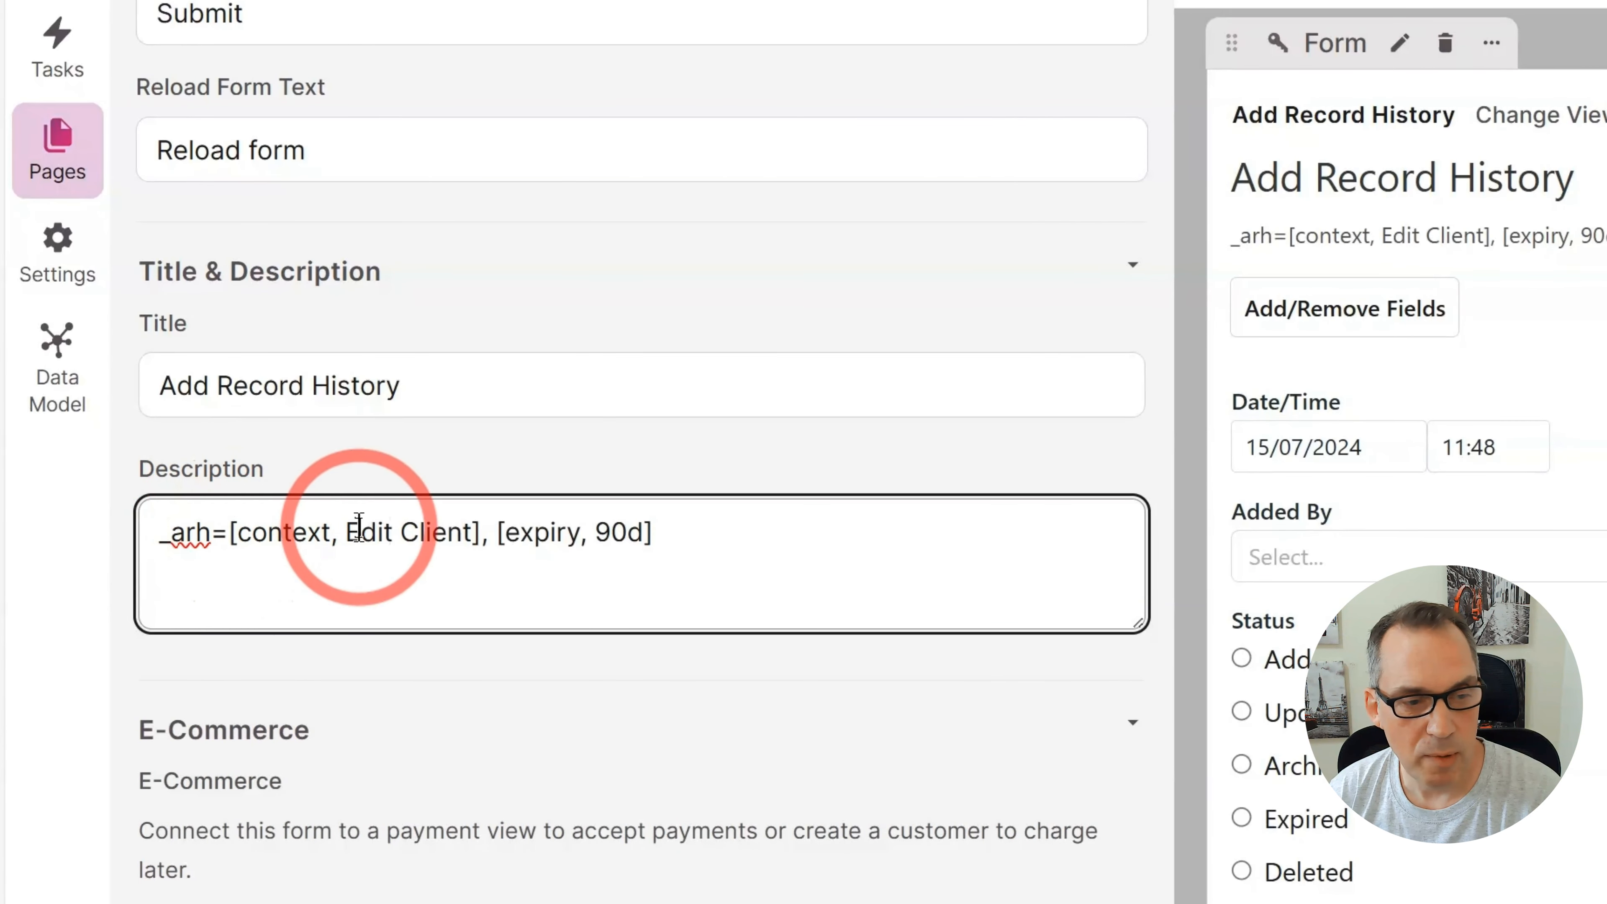
{"action": "left_click", "coordinate": [335, 529]}
{"action": "left_click_drag", "start_coordinate": [336, 529], "coordinate": [237, 527]}
{"action": "left_click", "coordinate": [369, 561]}
{"action": "left_click", "coordinate": [346, 529]}
{"action": "left_click_drag", "start_coordinate": [346, 528], "coordinate": [472, 531]}
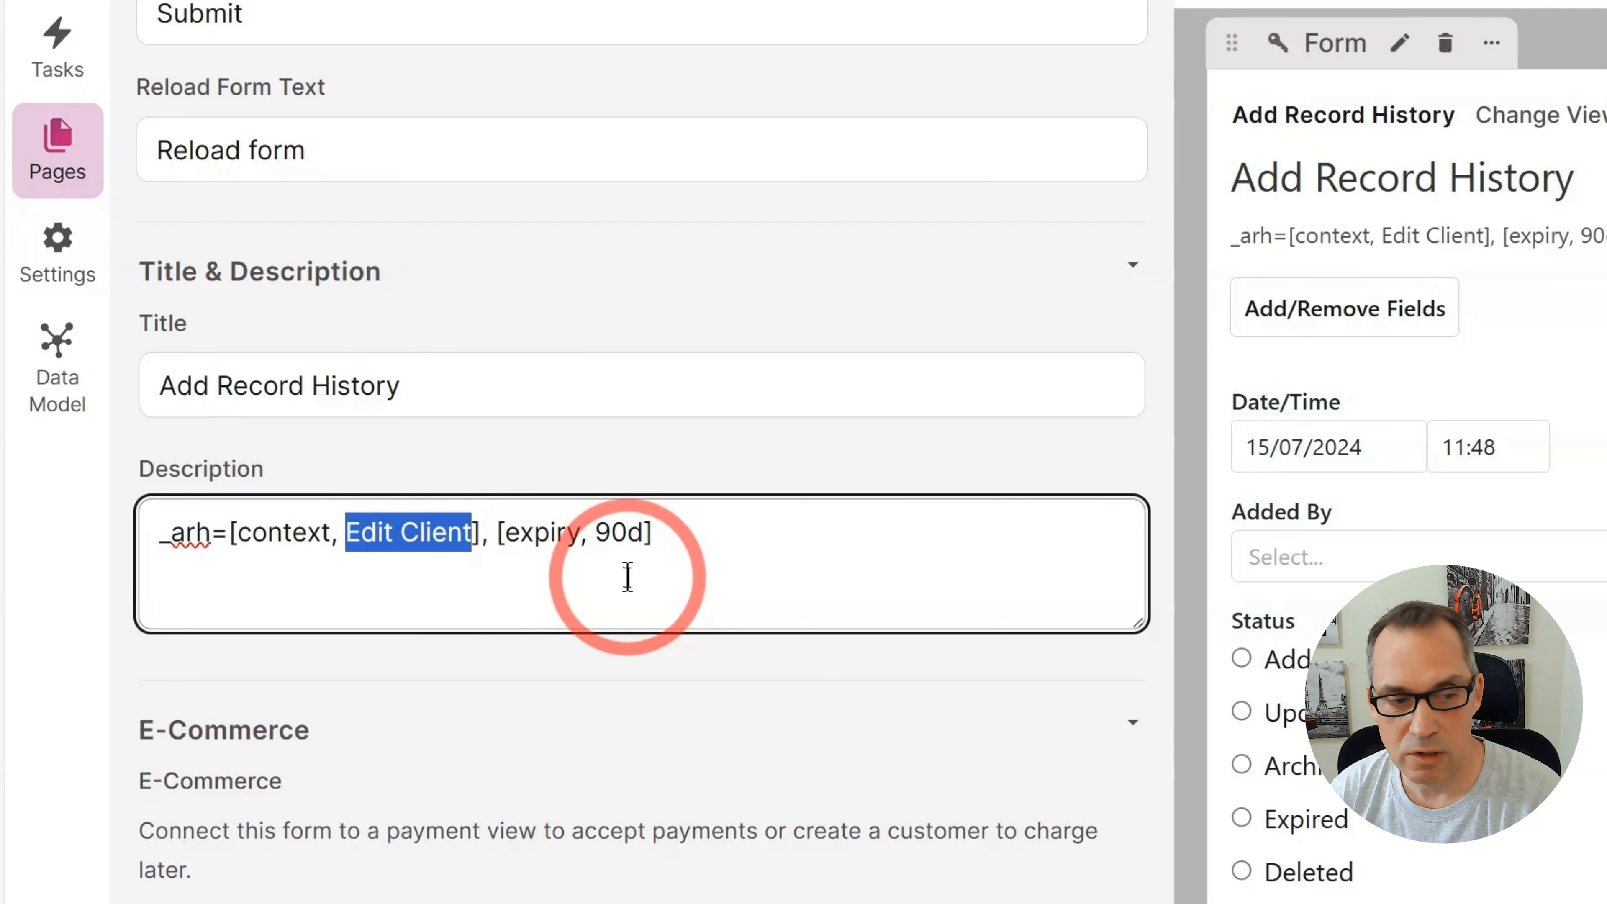
{"action": "left_click", "coordinate": [523, 563]}
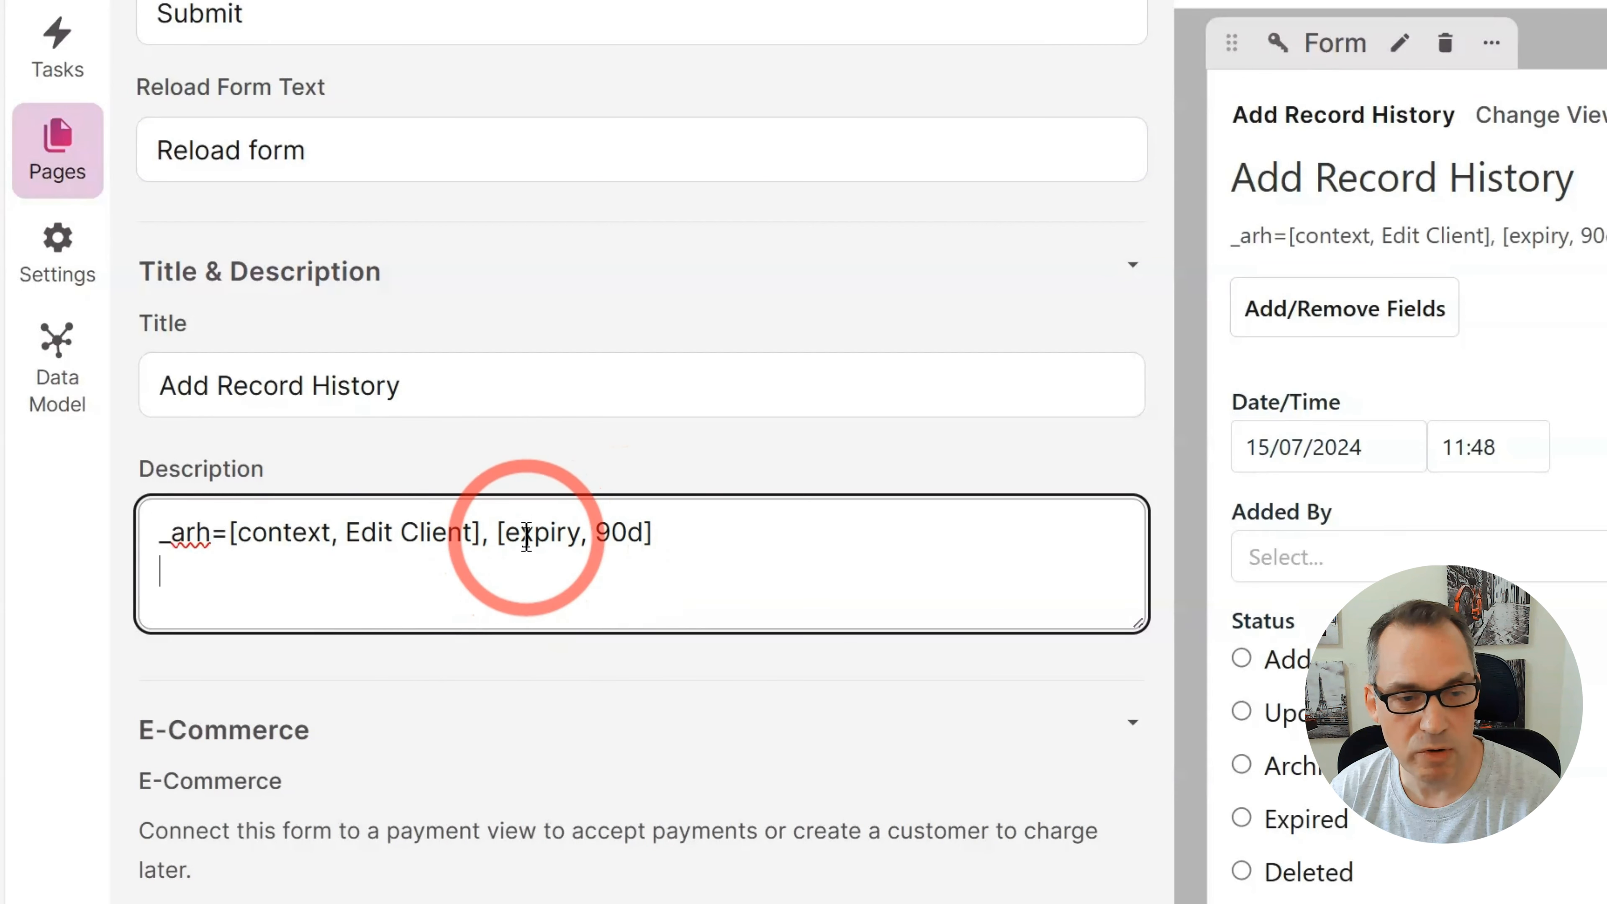
{"action": "left_click_drag", "start_coordinate": [595, 532], "coordinate": [637, 531]}
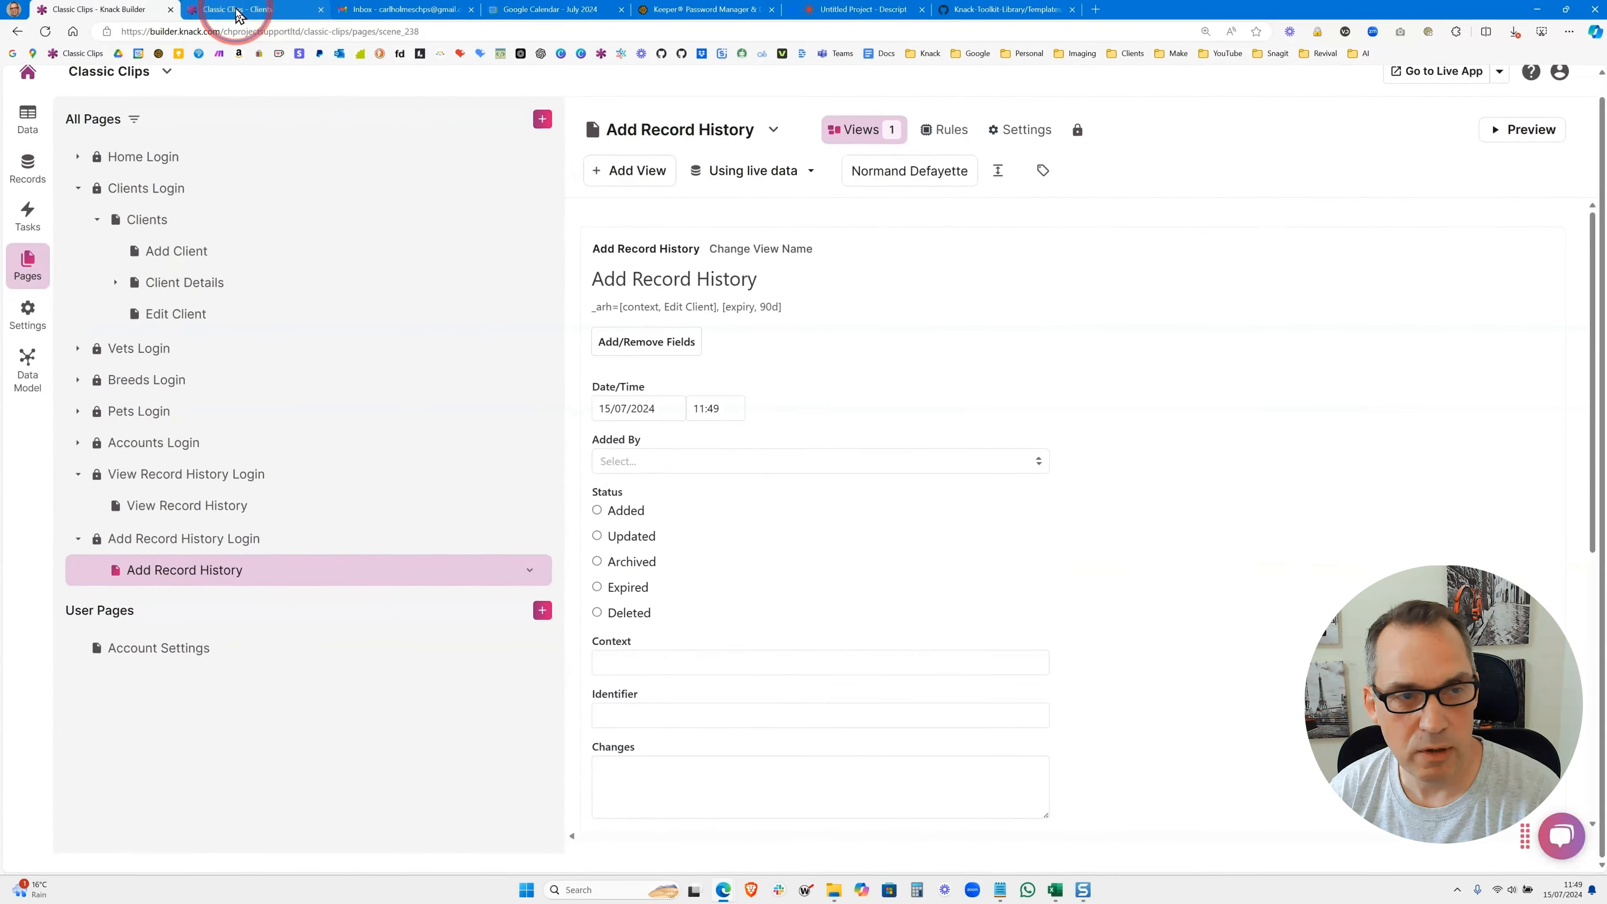
Switch to the live Classic Clips app and check the View Record History and Add Record History pages
{"action": "left_click", "coordinate": [238, 11]}
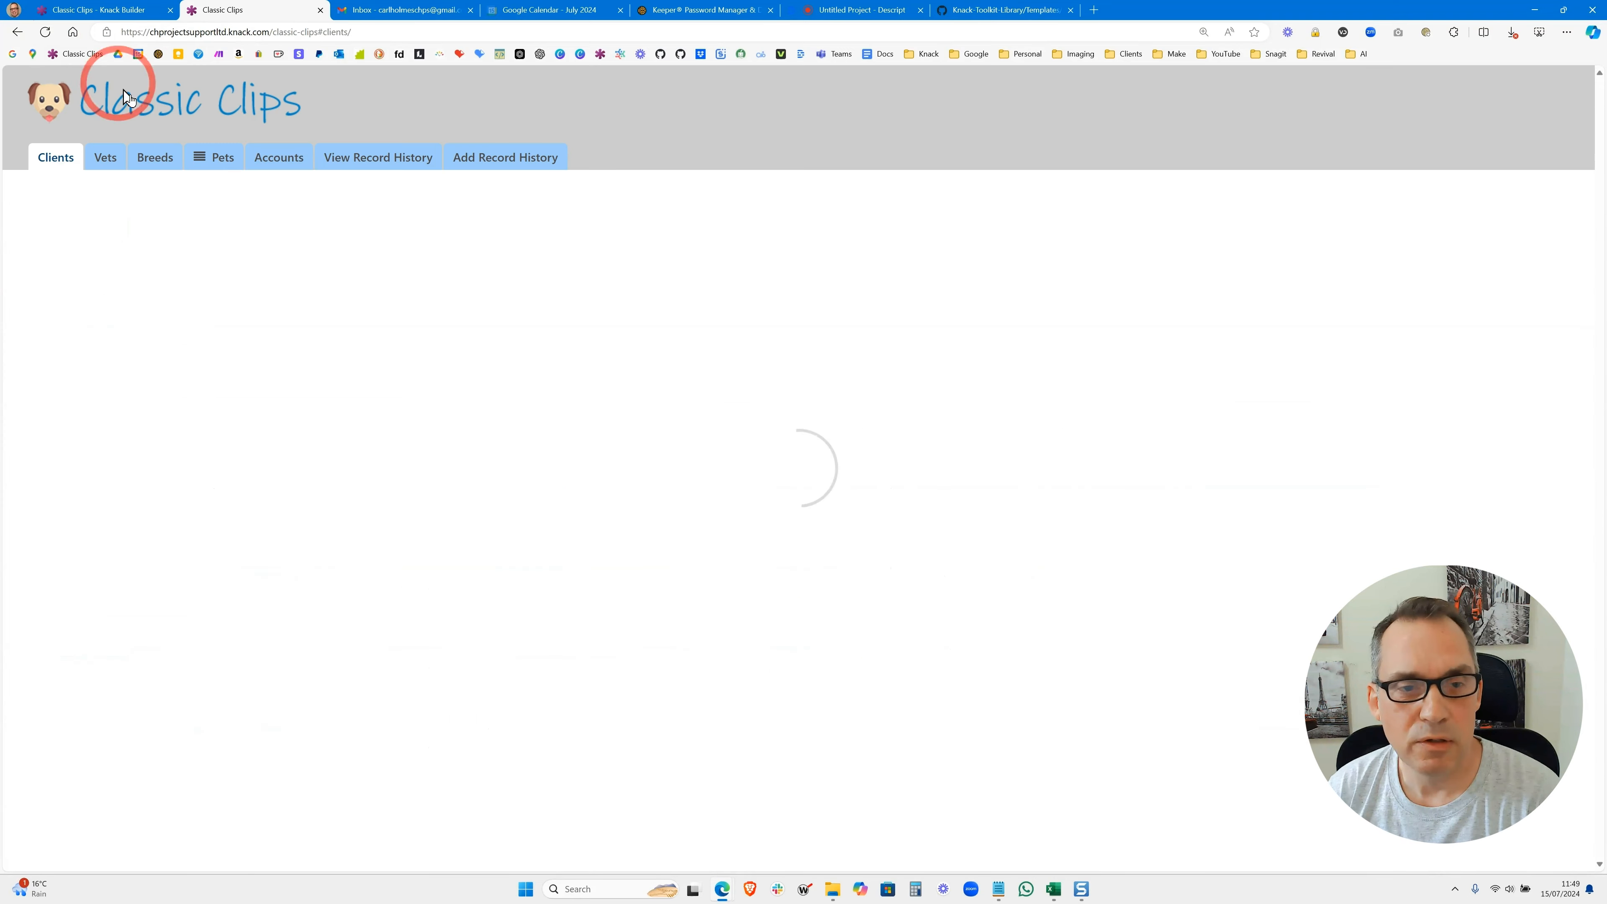
{"action": "left_click", "coordinate": [373, 162]}
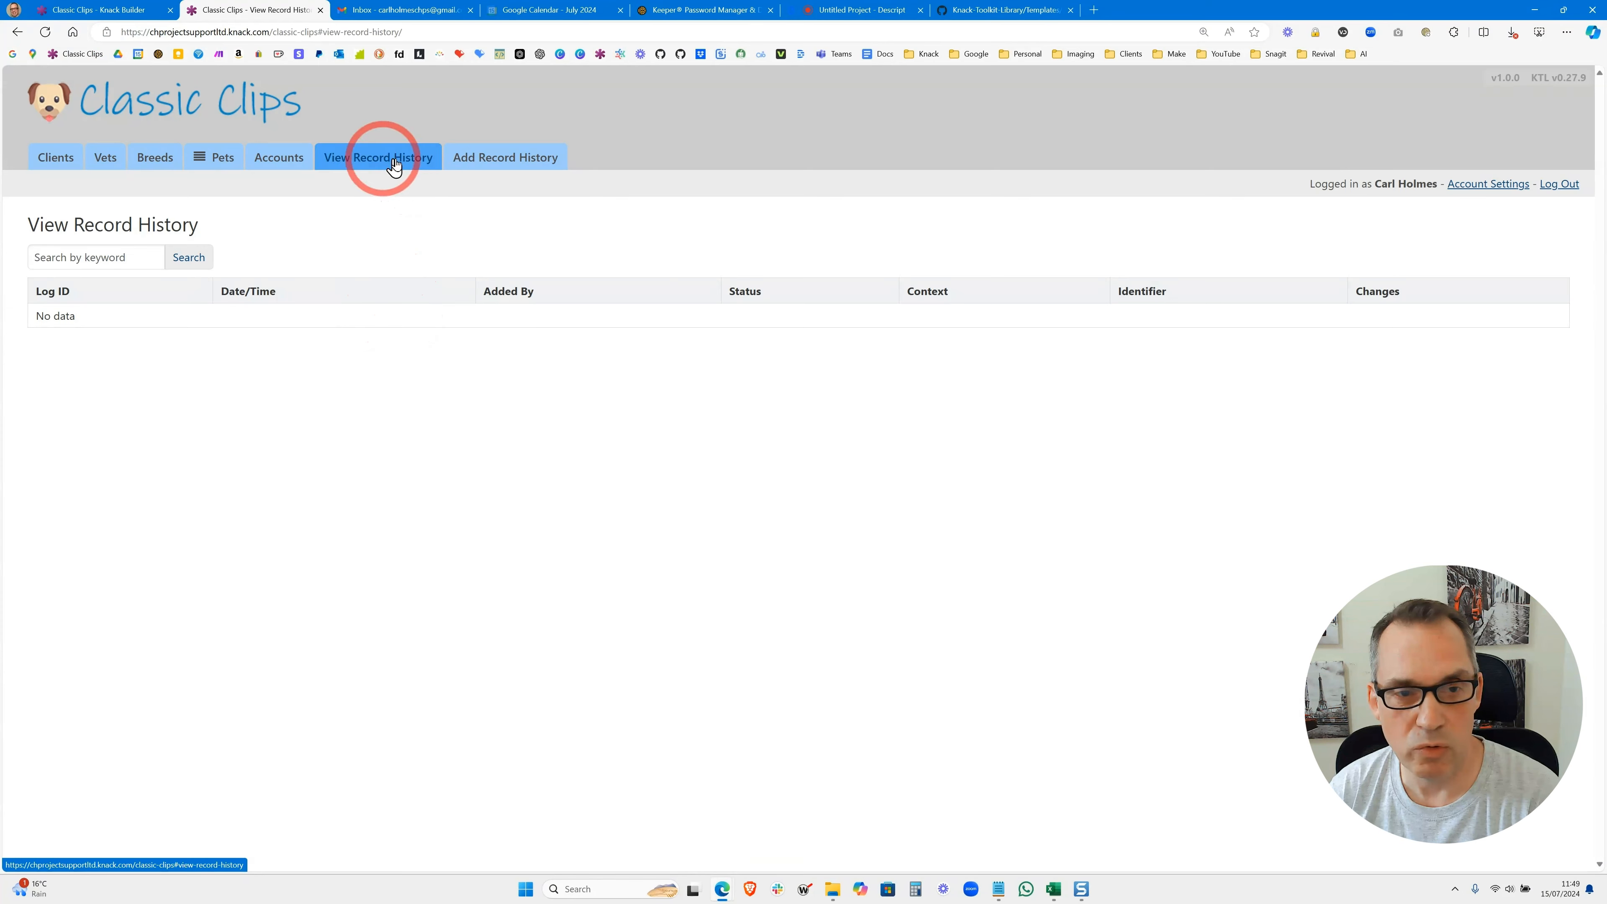
{"action": "left_click", "coordinate": [487, 158]}
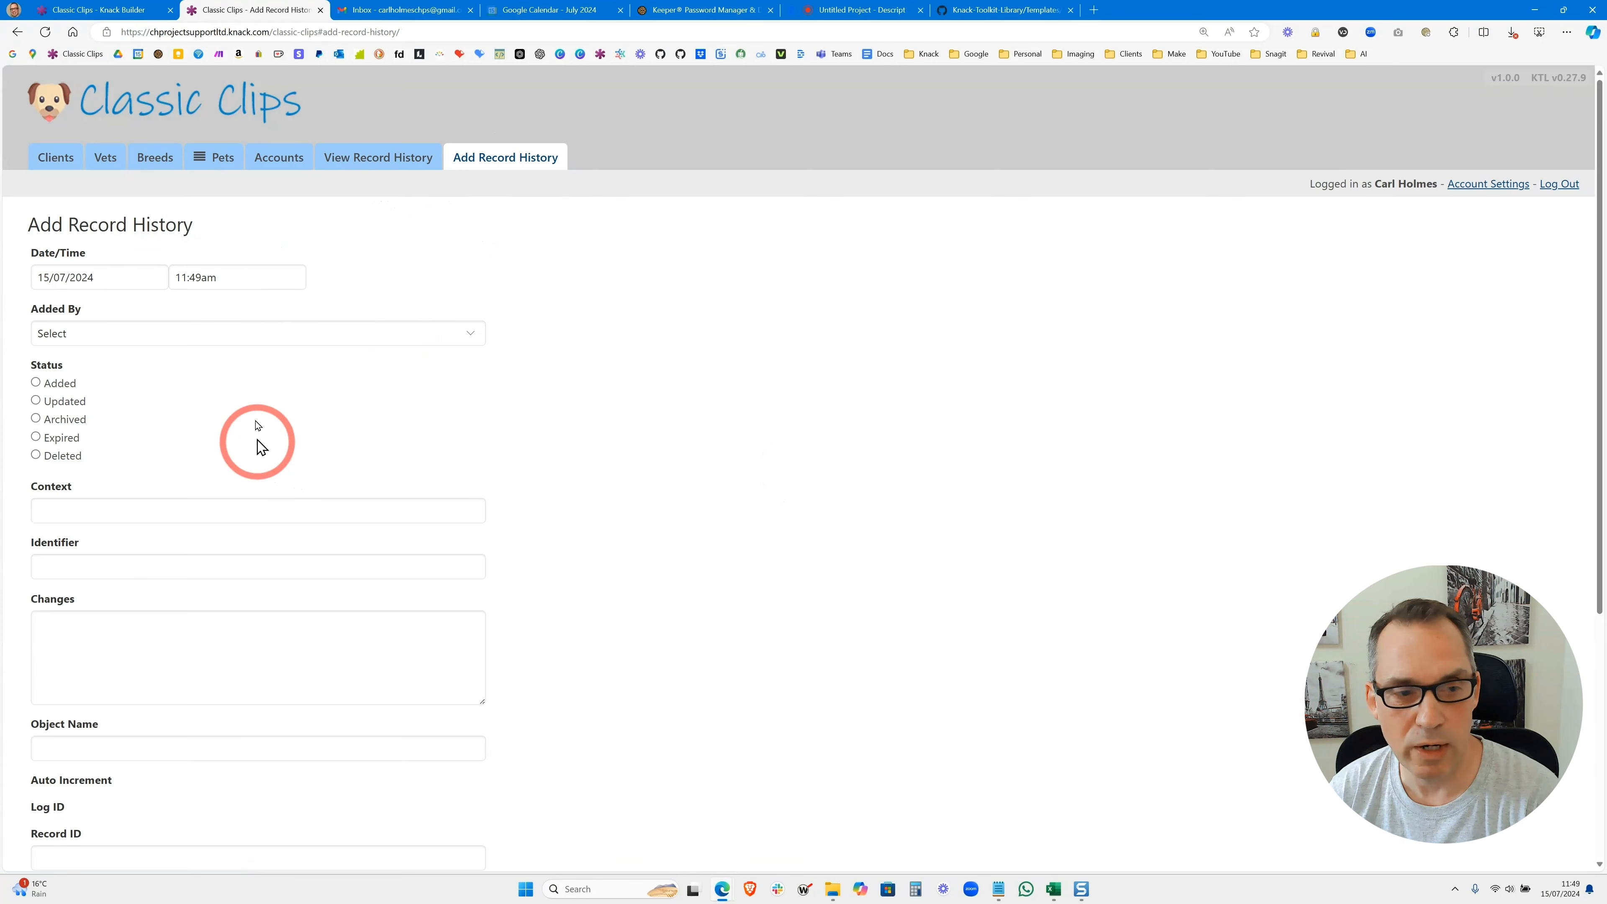
Back in the Knack Builder, add a dropdown menu named Invisible Menu containing the View Record History Login and Add Record History Login pages
{"action": "left_click", "coordinate": [79, 11]}
{"action": "left_click", "coordinate": [541, 120]}
{"action": "left_click", "coordinate": [468, 231]}
{"action": "left_click", "coordinate": [180, 379]}
{"action": "left_click", "coordinate": [168, 410]}
{"action": "left_click", "coordinate": [484, 450]}
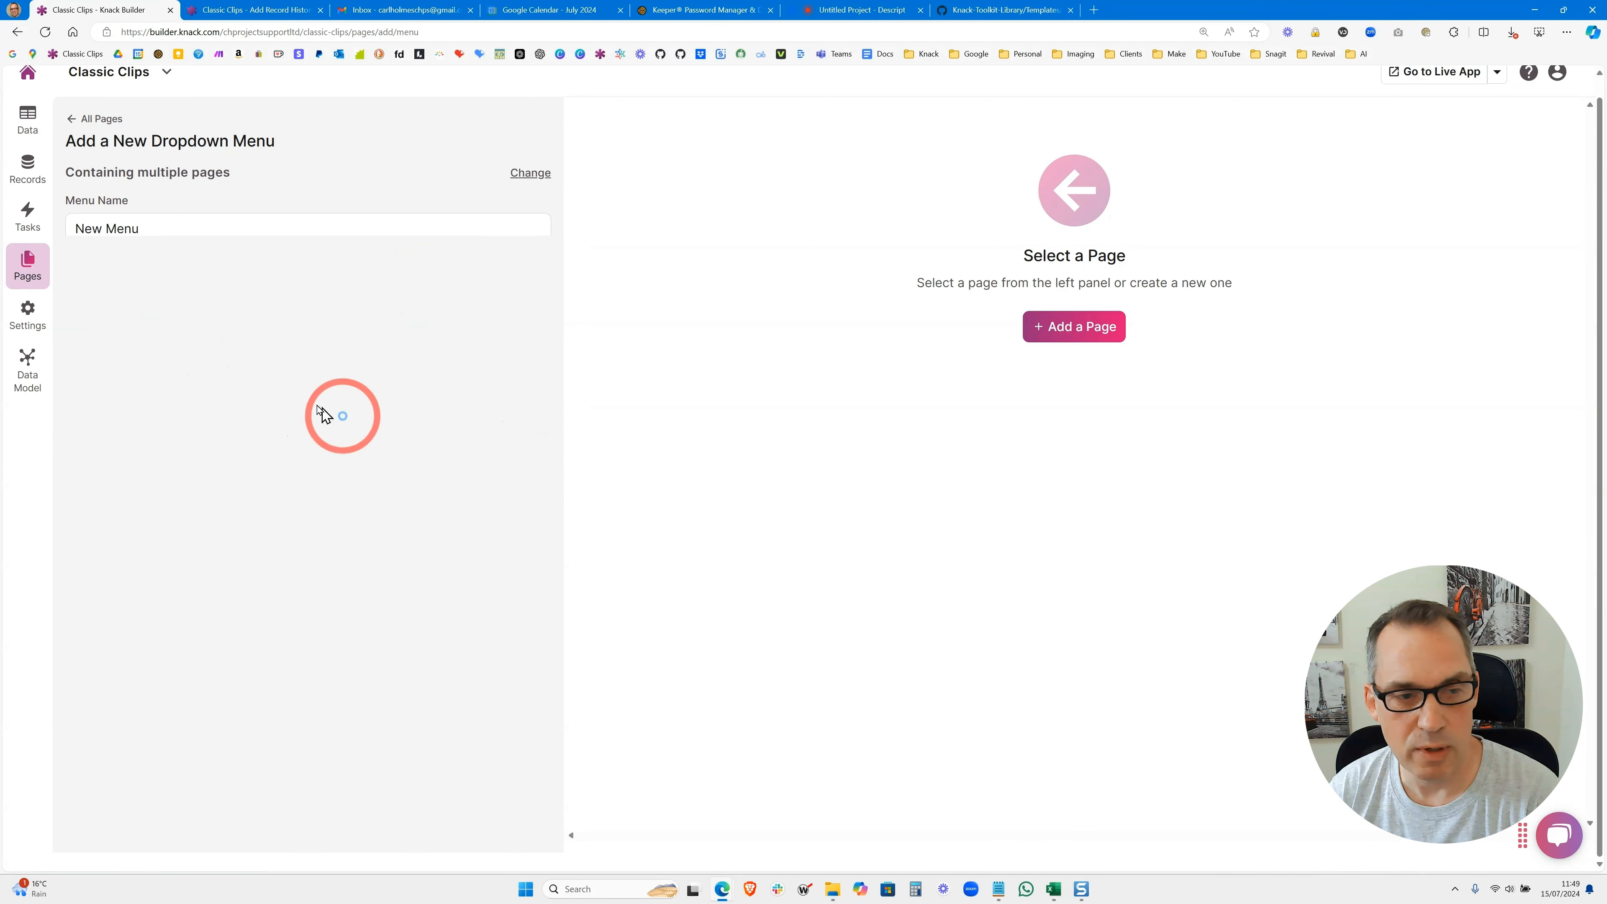
{"action": "left_click_drag", "start_coordinate": [158, 231], "coordinate": [76, 228]}
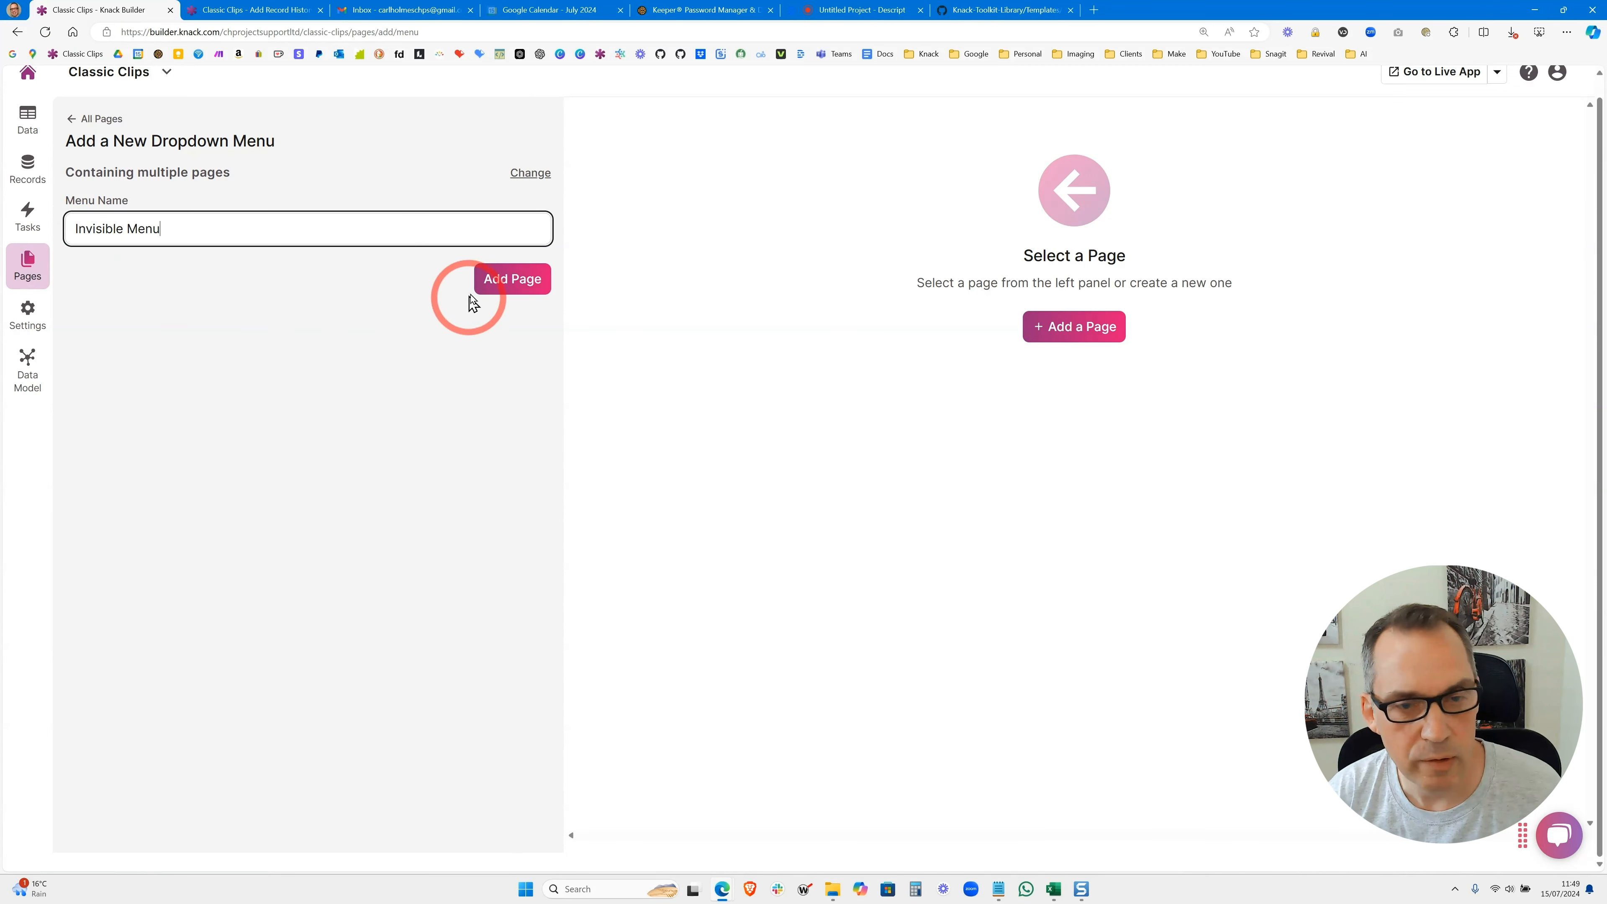
{"action": "left_click", "coordinate": [481, 289]}
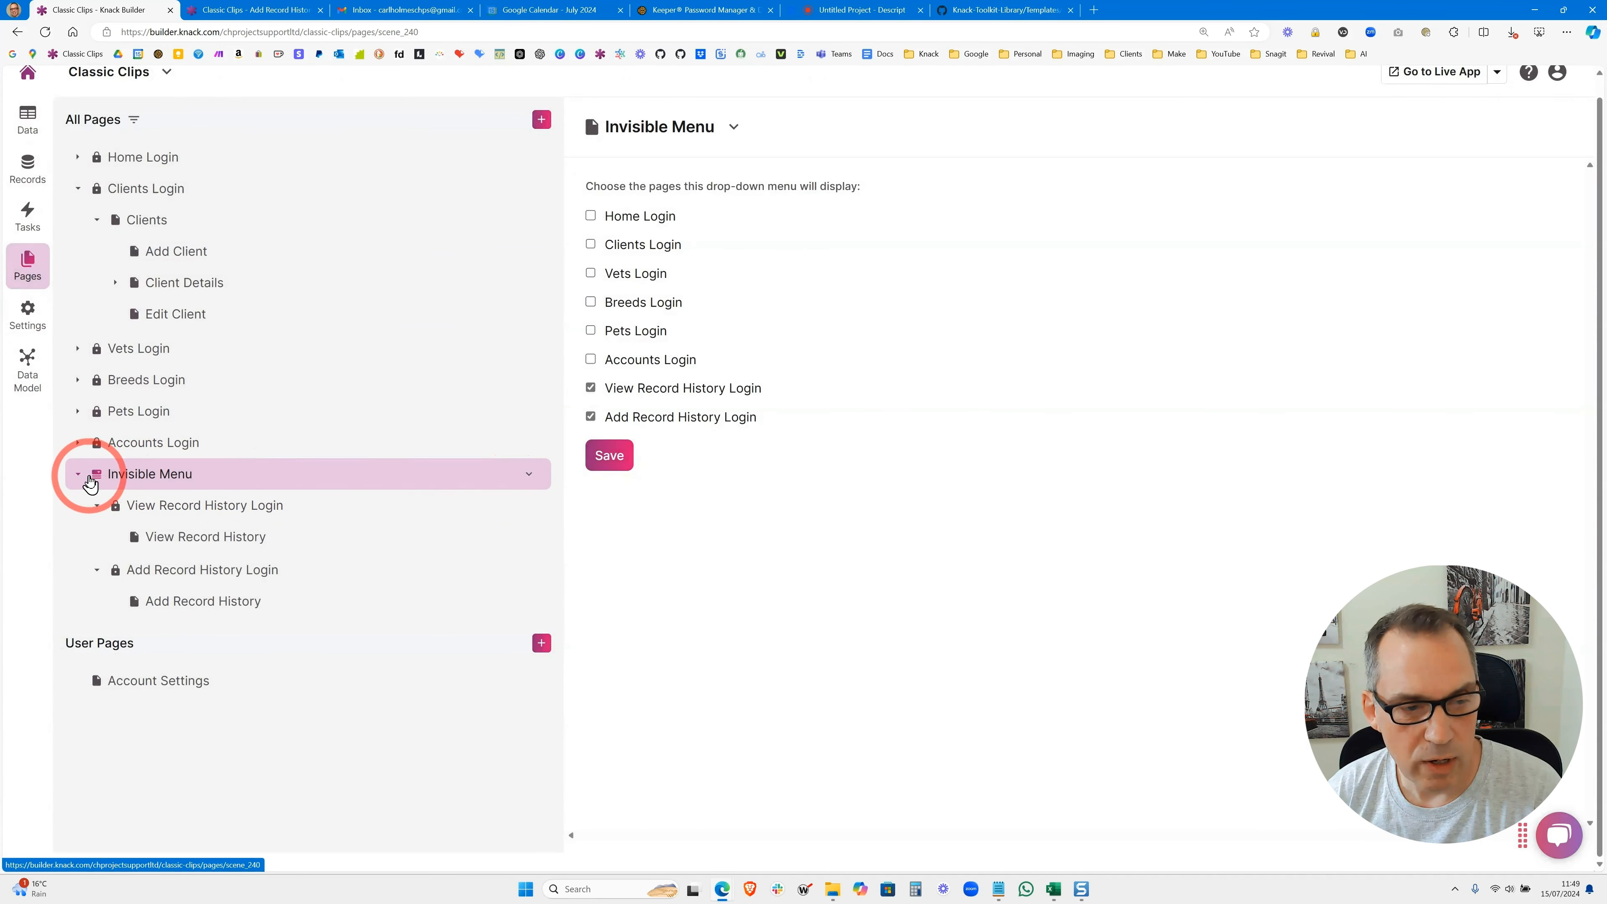
Exclude the Invisible Menu dropdown from the Page Menu and save its settings
{"action": "left_click", "coordinate": [77, 476]}
{"action": "left_click", "coordinate": [77, 474]}
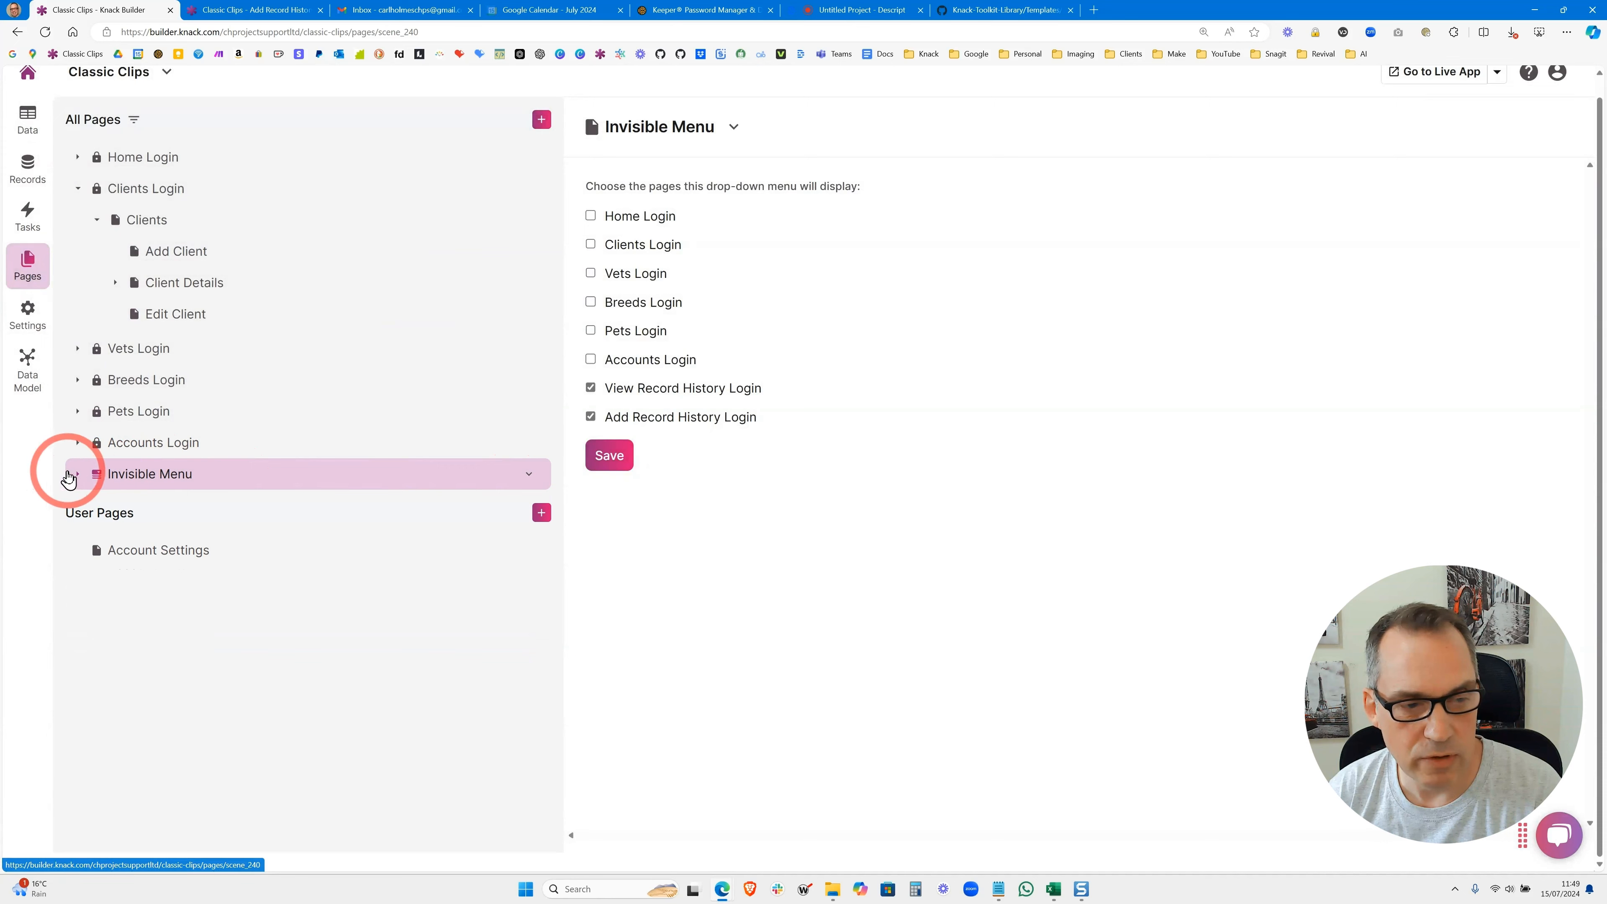
{"action": "left_click", "coordinate": [531, 493]}
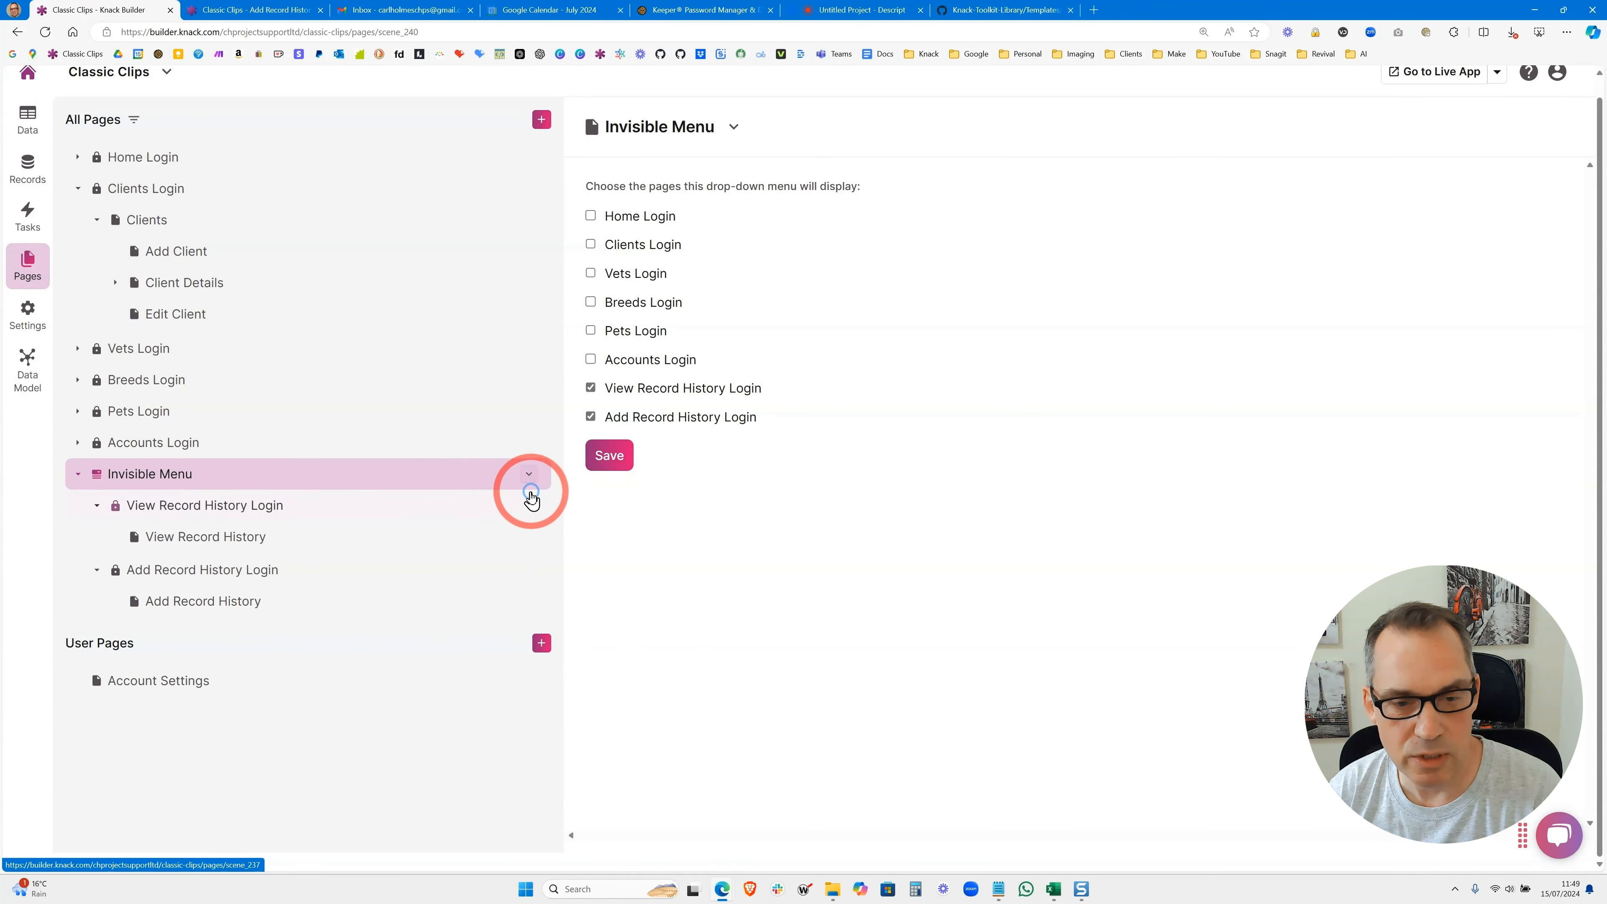
{"action": "left_click", "coordinate": [537, 505]}
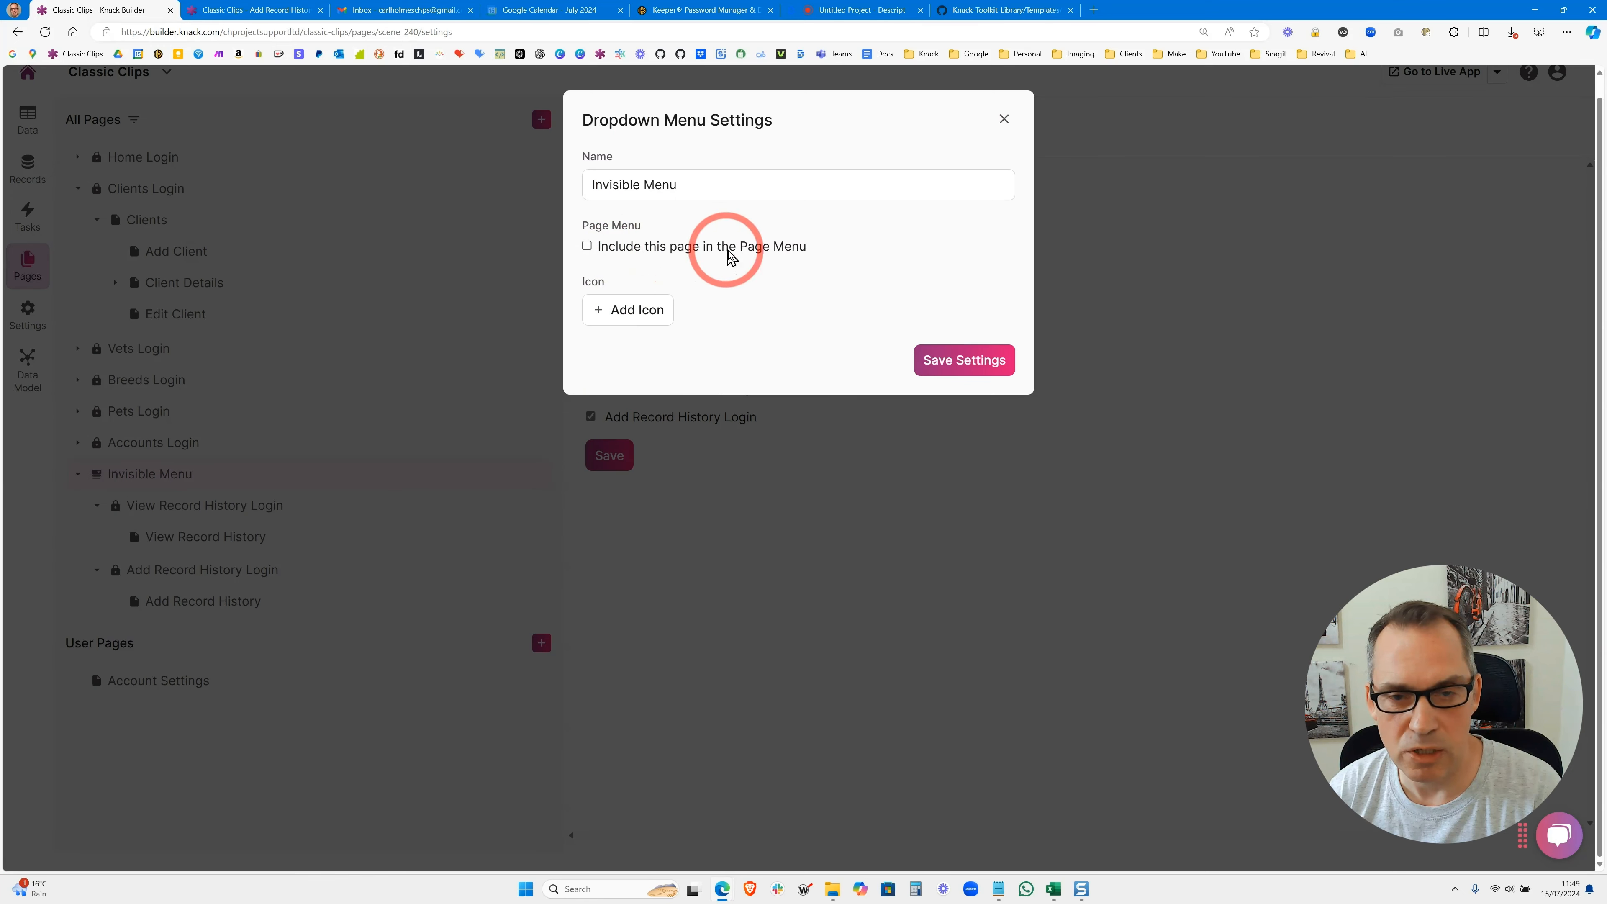
{"action": "left_click", "coordinate": [928, 350]}
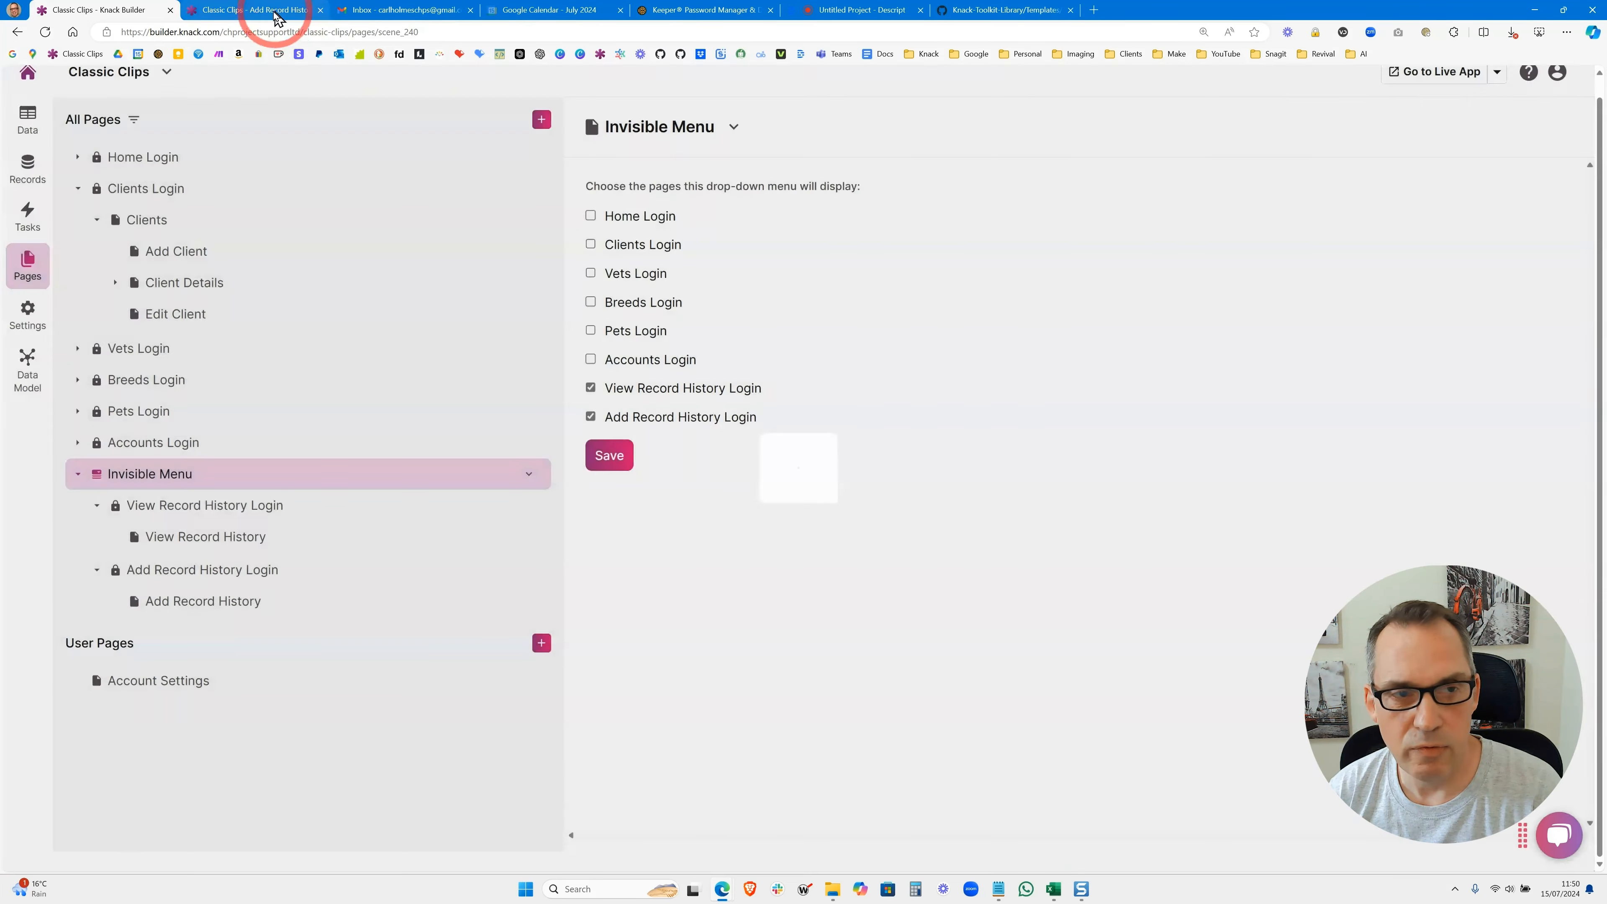
Switch to the live Classic Clips app, reload the Clients page and check the first client's record history before any edit
{"action": "left_click", "coordinate": [266, 10]}
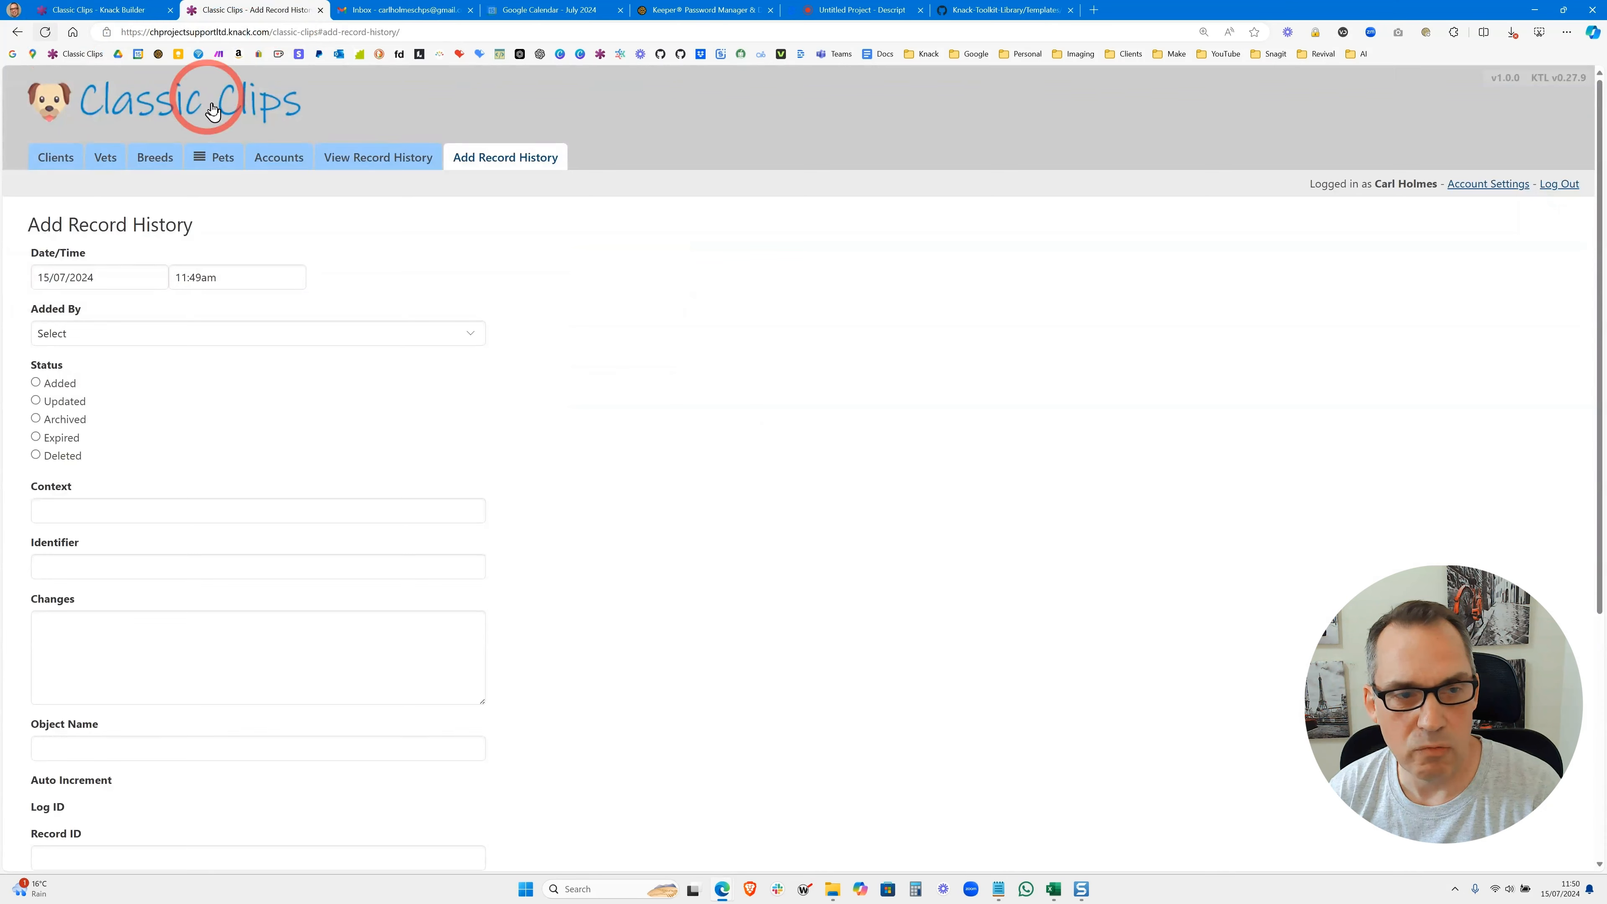
{"action": "left_click", "coordinate": [56, 157]}
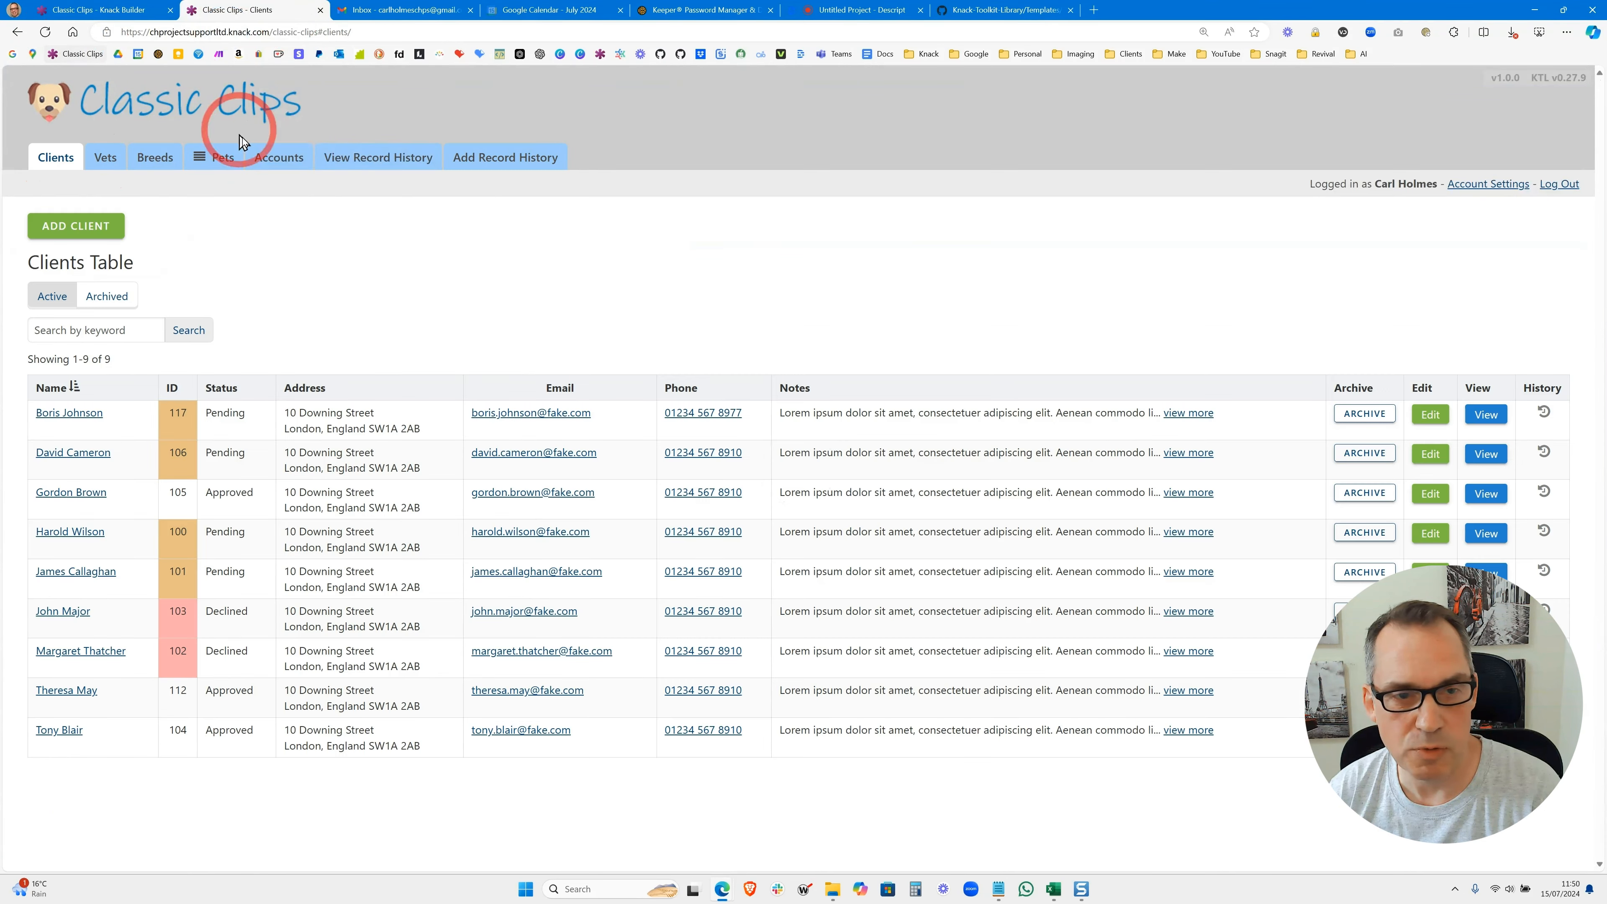
{"action": "left_click", "coordinate": [45, 32]}
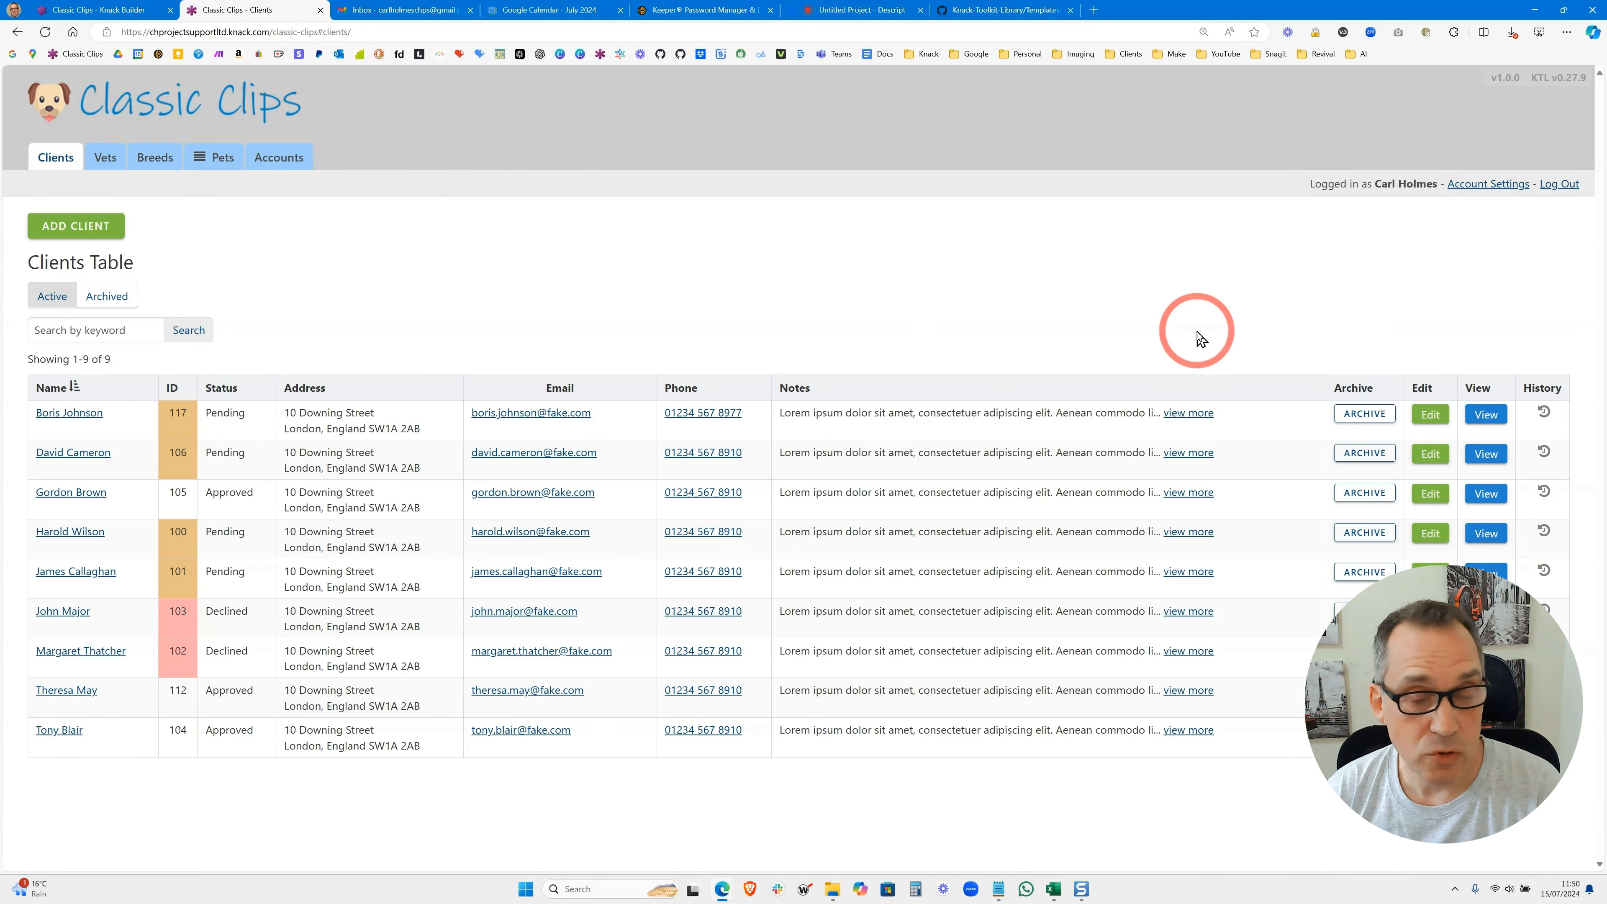
{"action": "left_click", "coordinate": [1543, 417]}
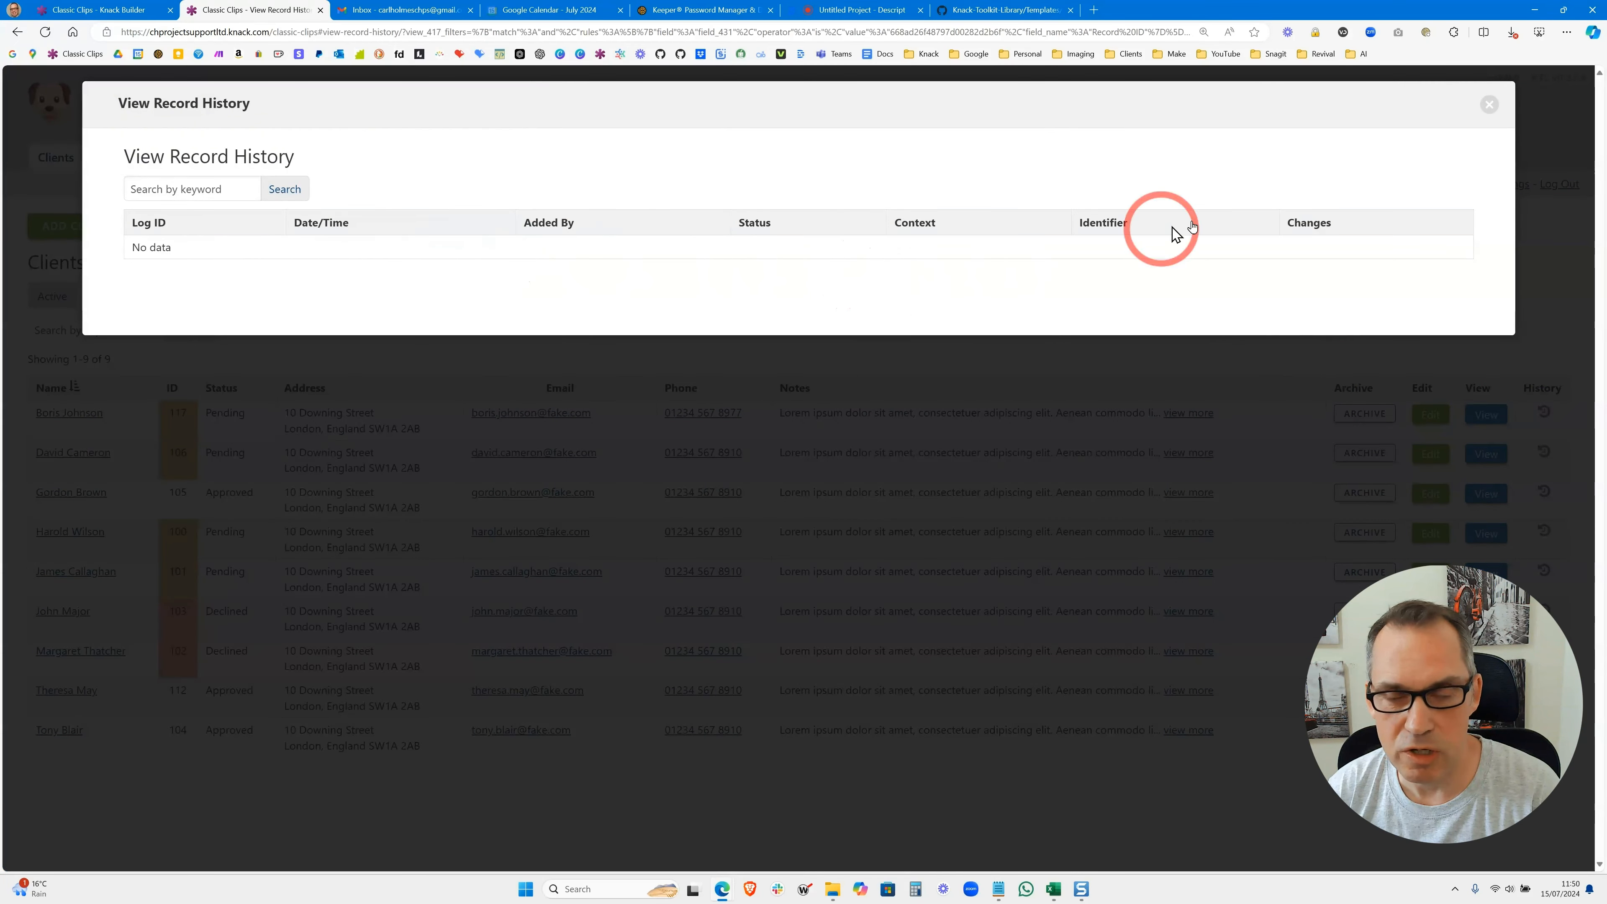
{"action": "left_click", "coordinate": [1489, 105]}
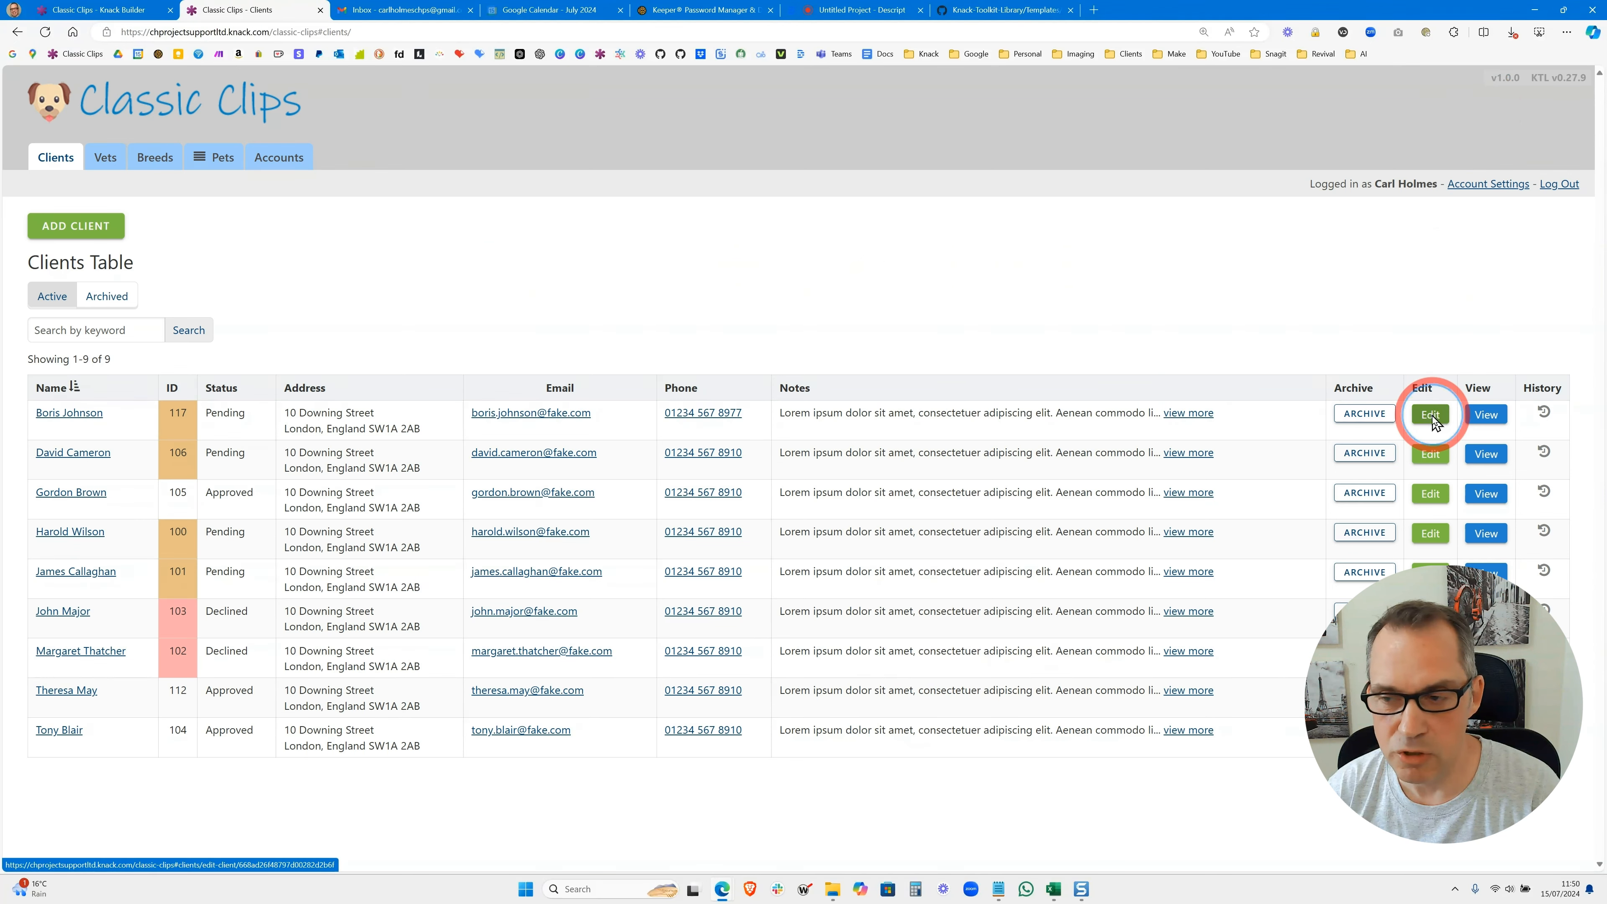
Edit the first client's street address to house number 11, accept the suggested London match and submit the form
{"action": "left_click", "coordinate": [1432, 418]}
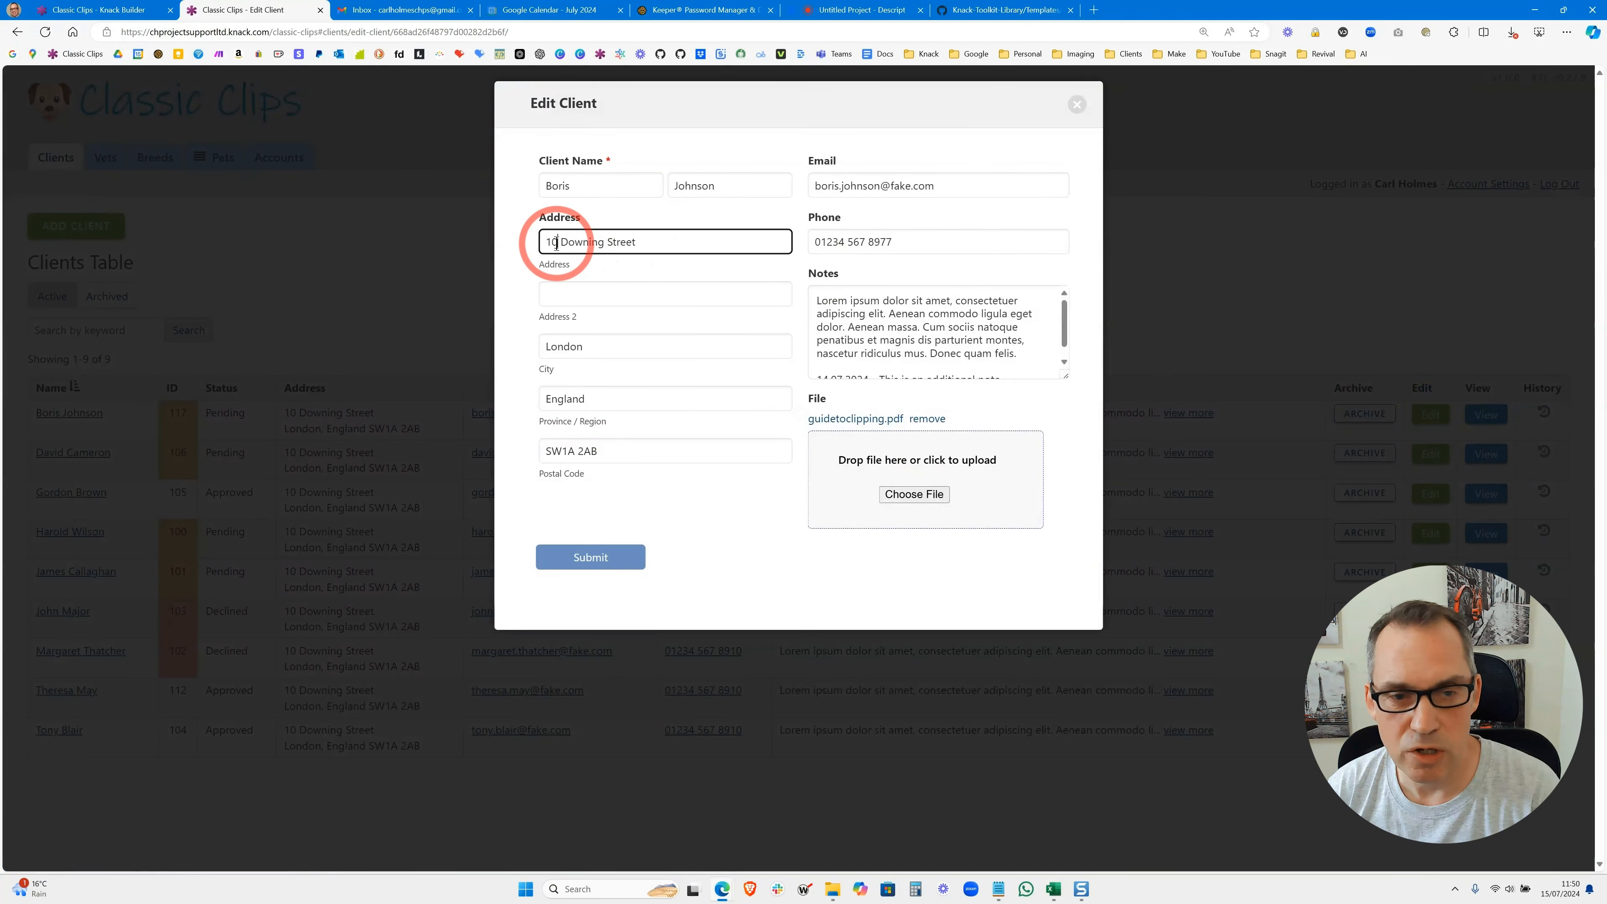
{"action": "key", "text": "BackSpace"}
{"action": "type", "text": "1"}
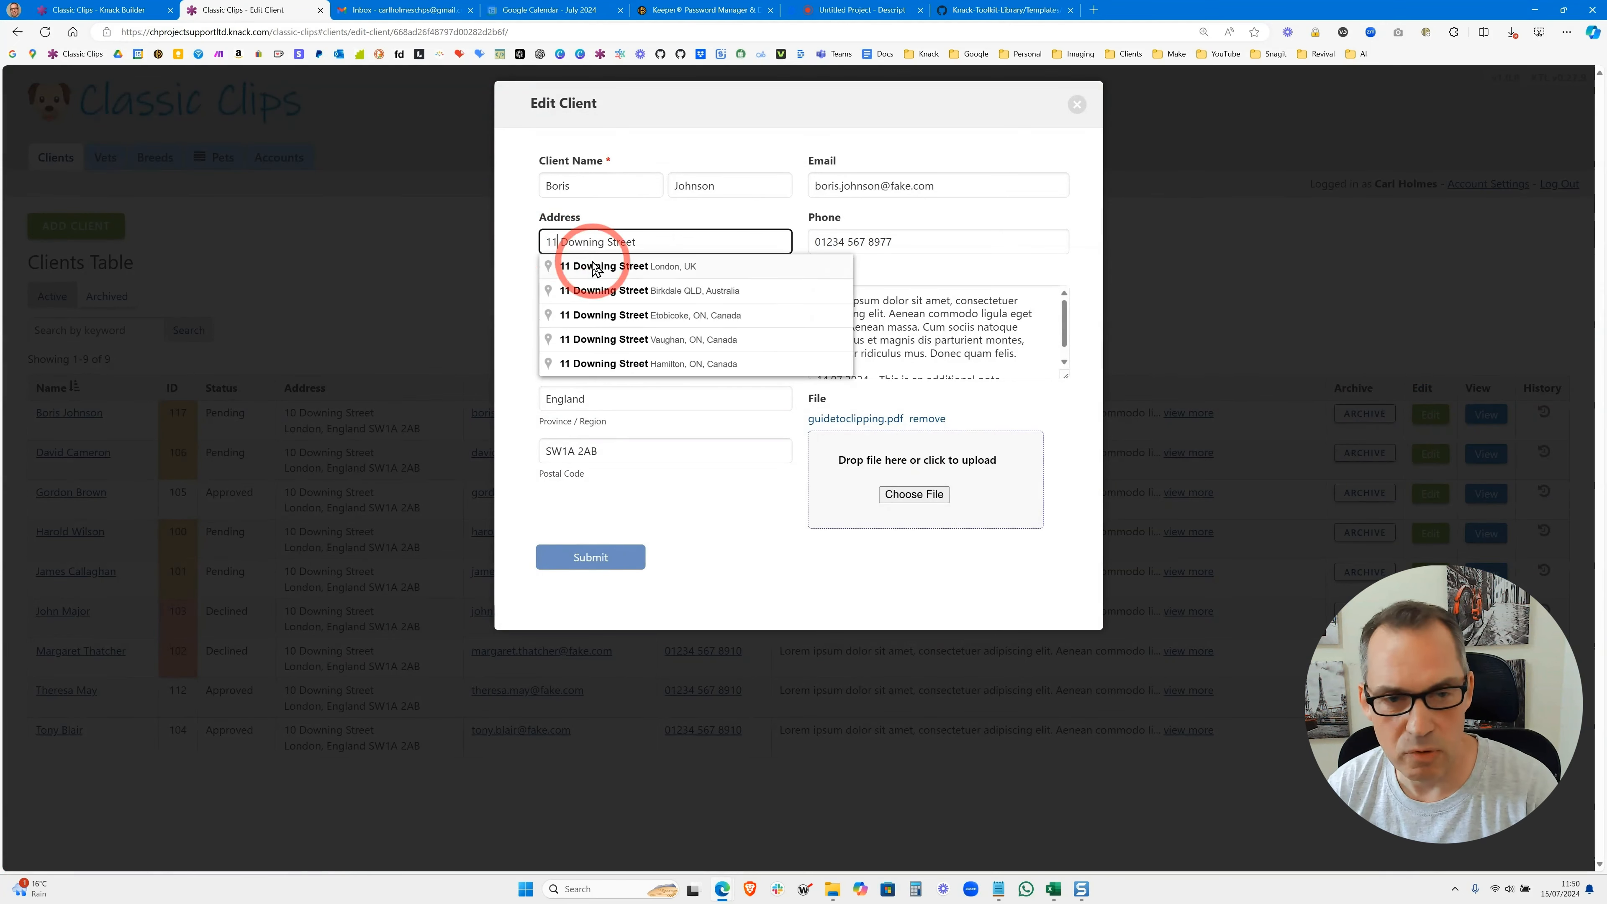
{"action": "left_click", "coordinate": [595, 267]}
{"action": "left_click", "coordinate": [585, 555]}
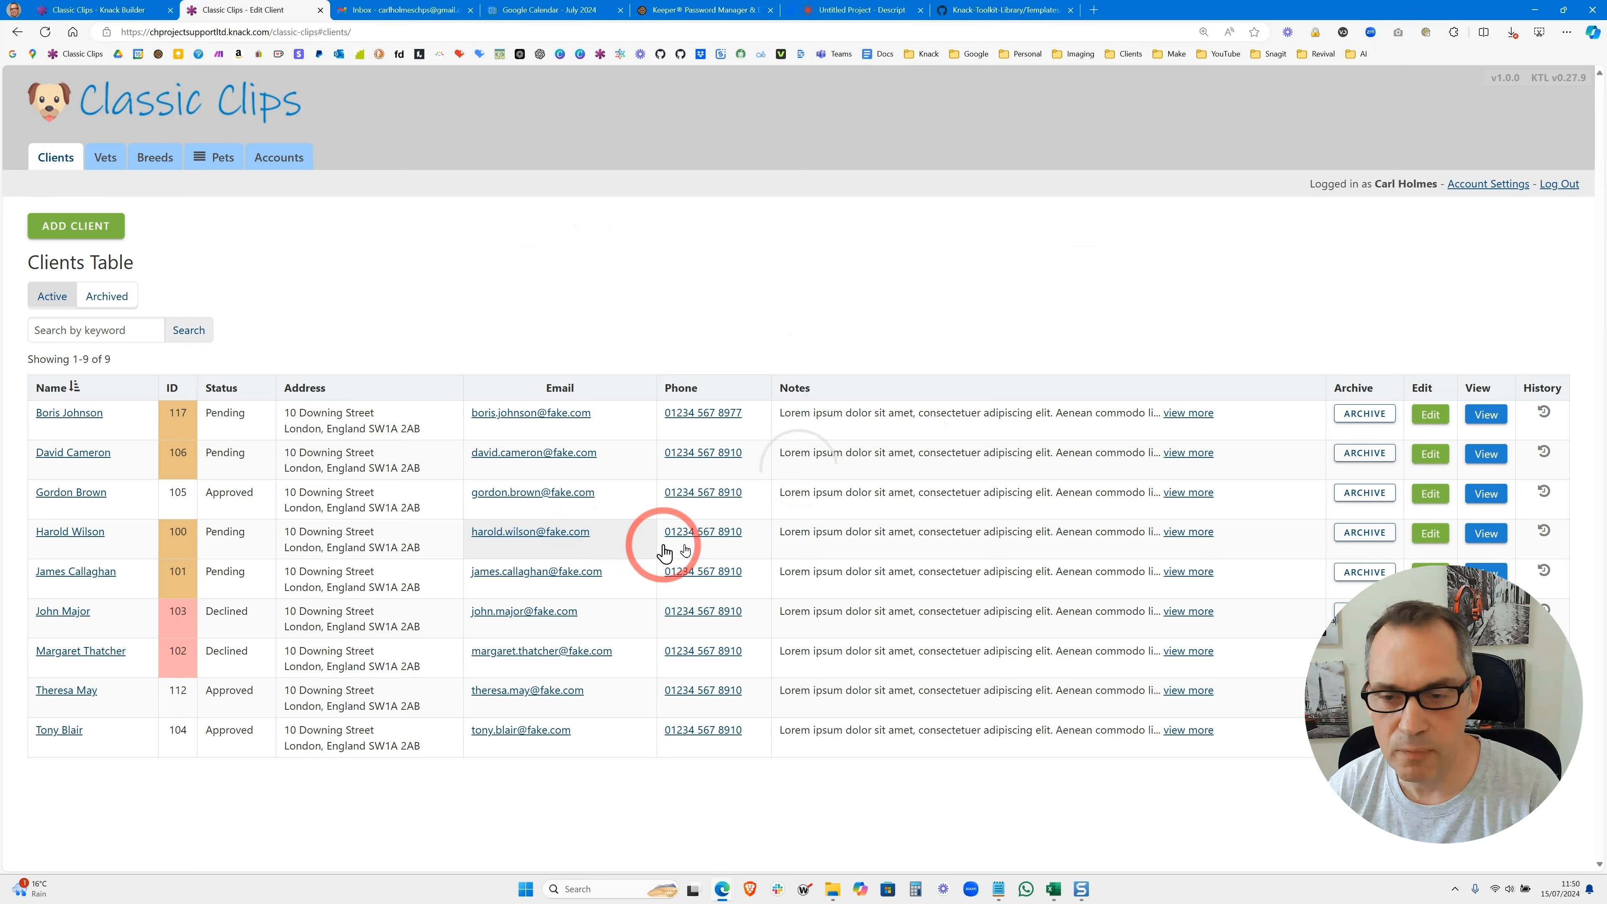
Review the first client's record history, examining the address field's before and after values
{"action": "left_click", "coordinate": [1542, 417]}
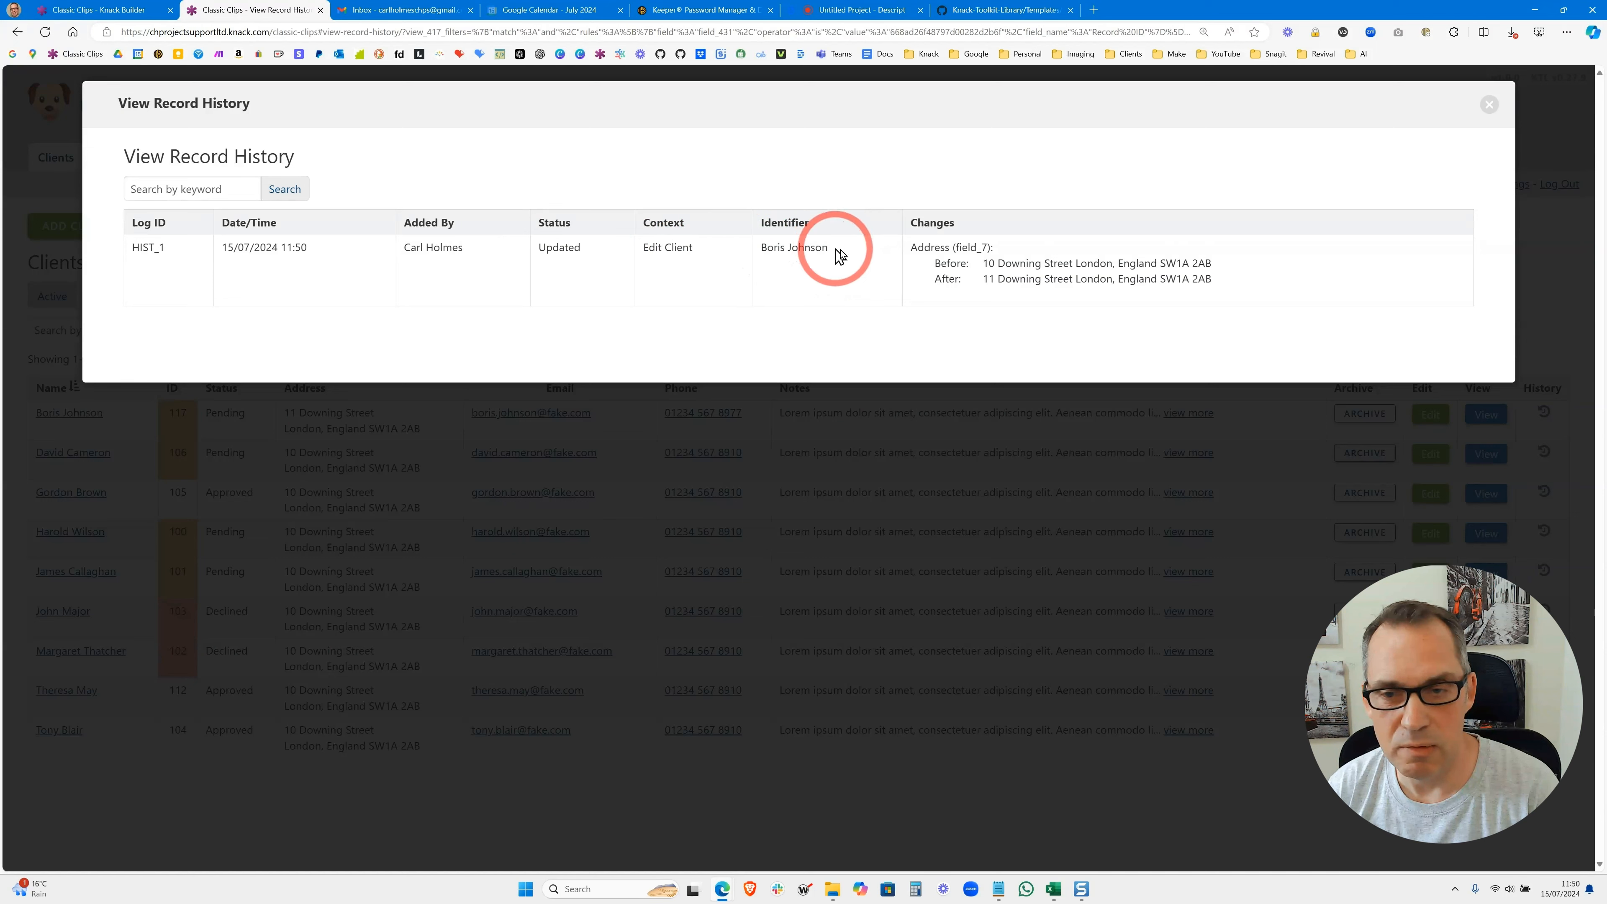
{"action": "left_click_drag", "start_coordinate": [911, 248], "coordinate": [986, 243]}
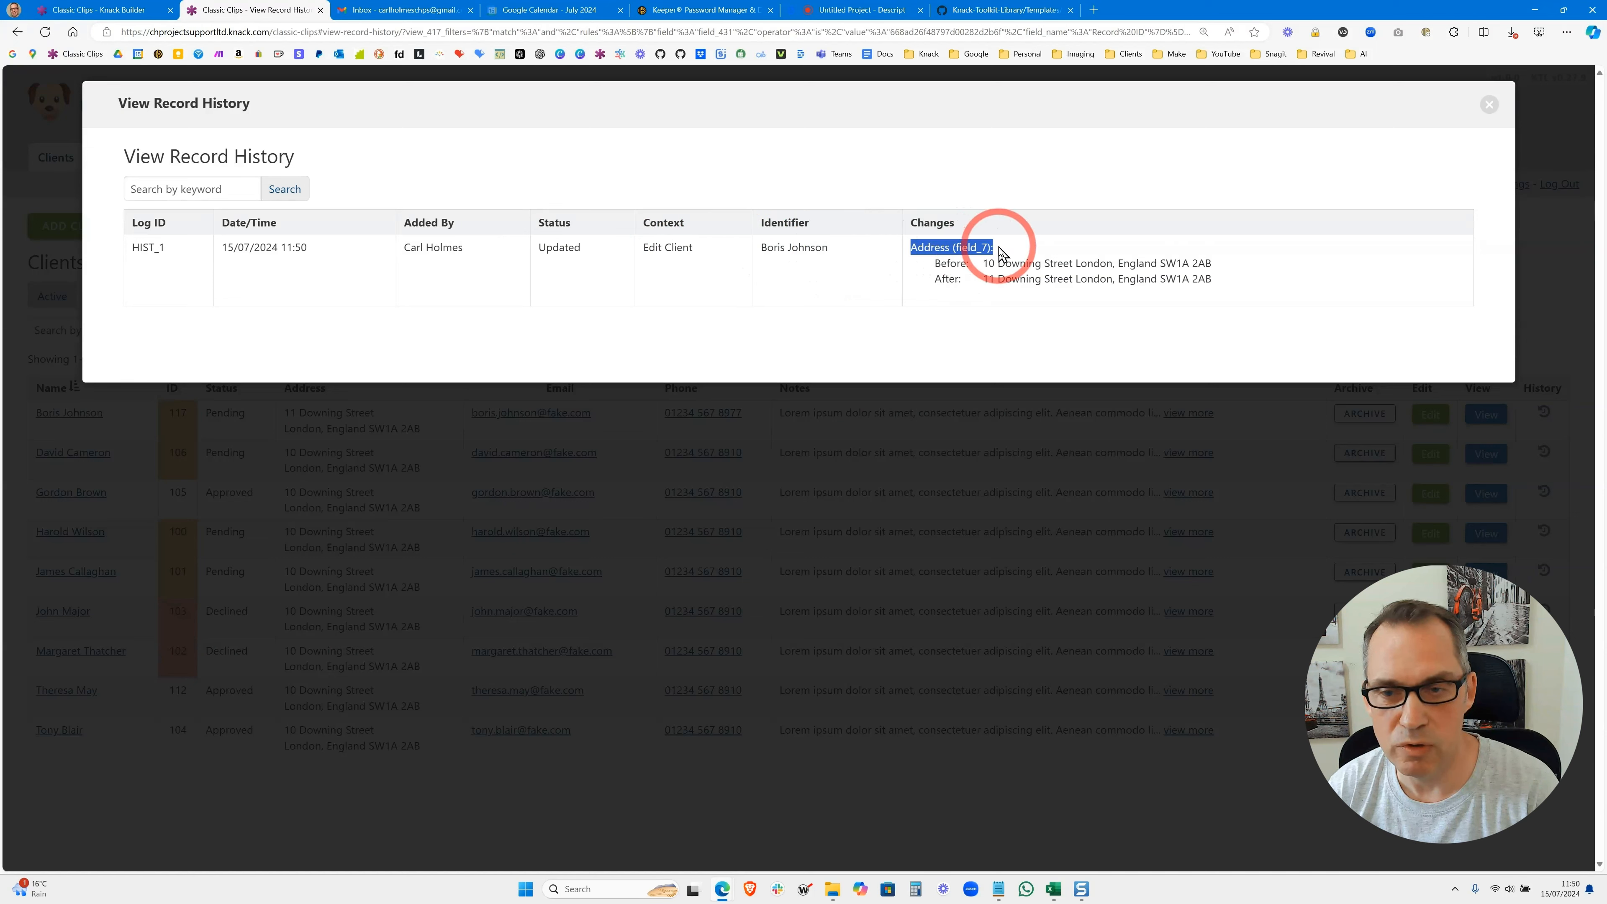
{"action": "left_click", "coordinate": [984, 265]}
{"action": "left_click_drag", "start_coordinate": [980, 264], "coordinate": [1015, 248]}
{"action": "left_click", "coordinate": [1489, 105]}
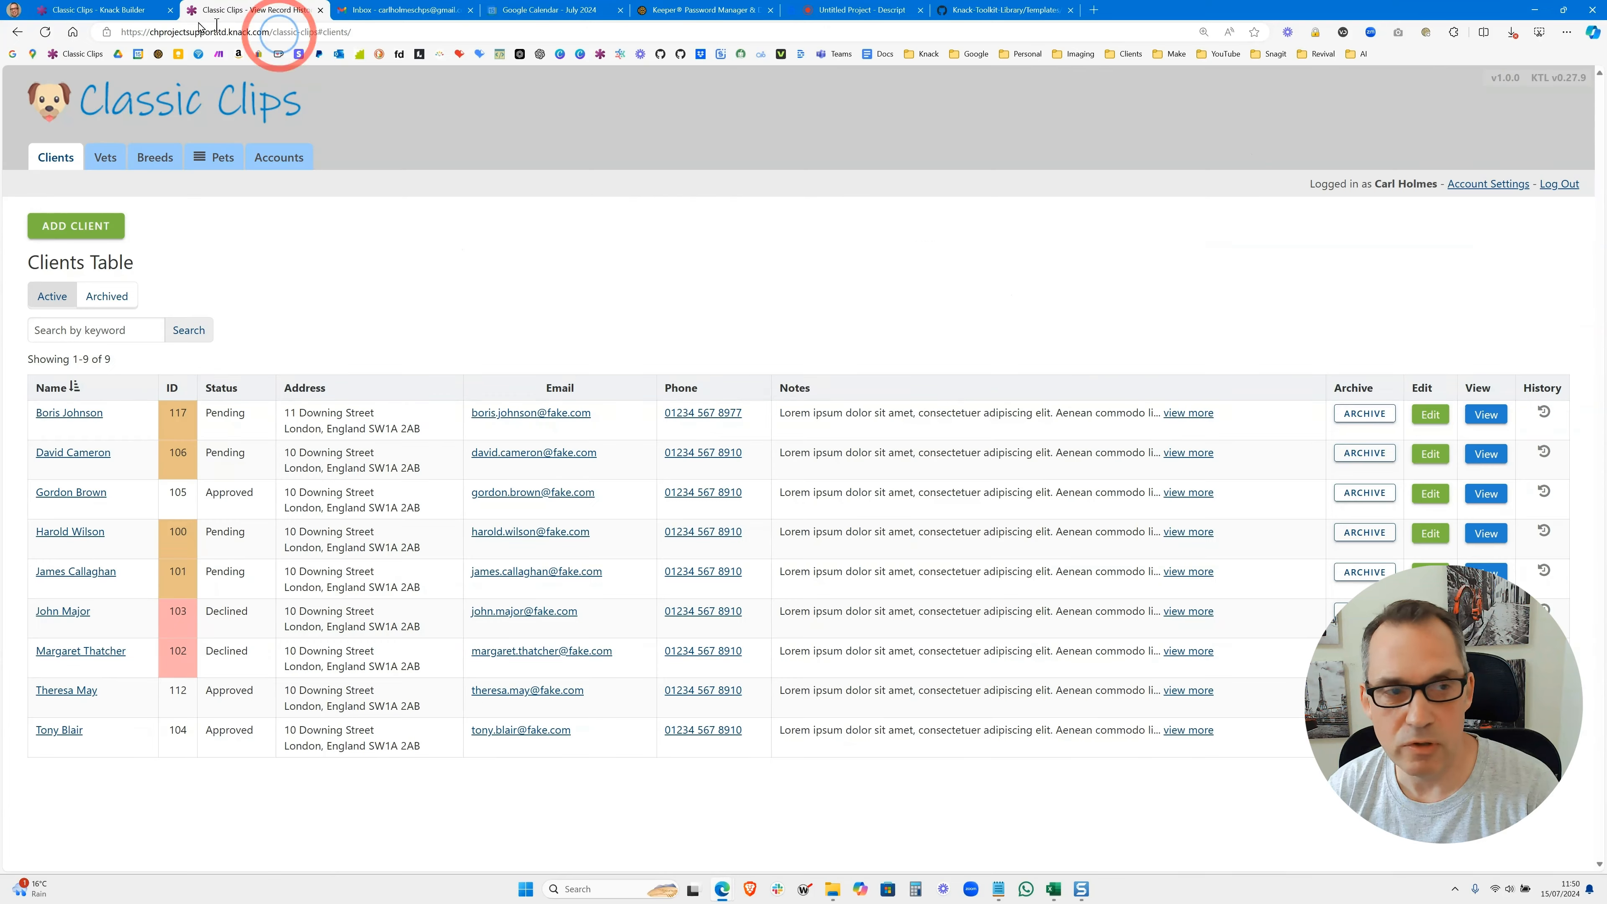
Switch to the Knack Builder and show the Client table's field keys to check the Address field's key
{"action": "left_click", "coordinate": [104, 10]}
{"action": "left_click", "coordinate": [28, 117]}
{"action": "left_click", "coordinate": [96, 157]}
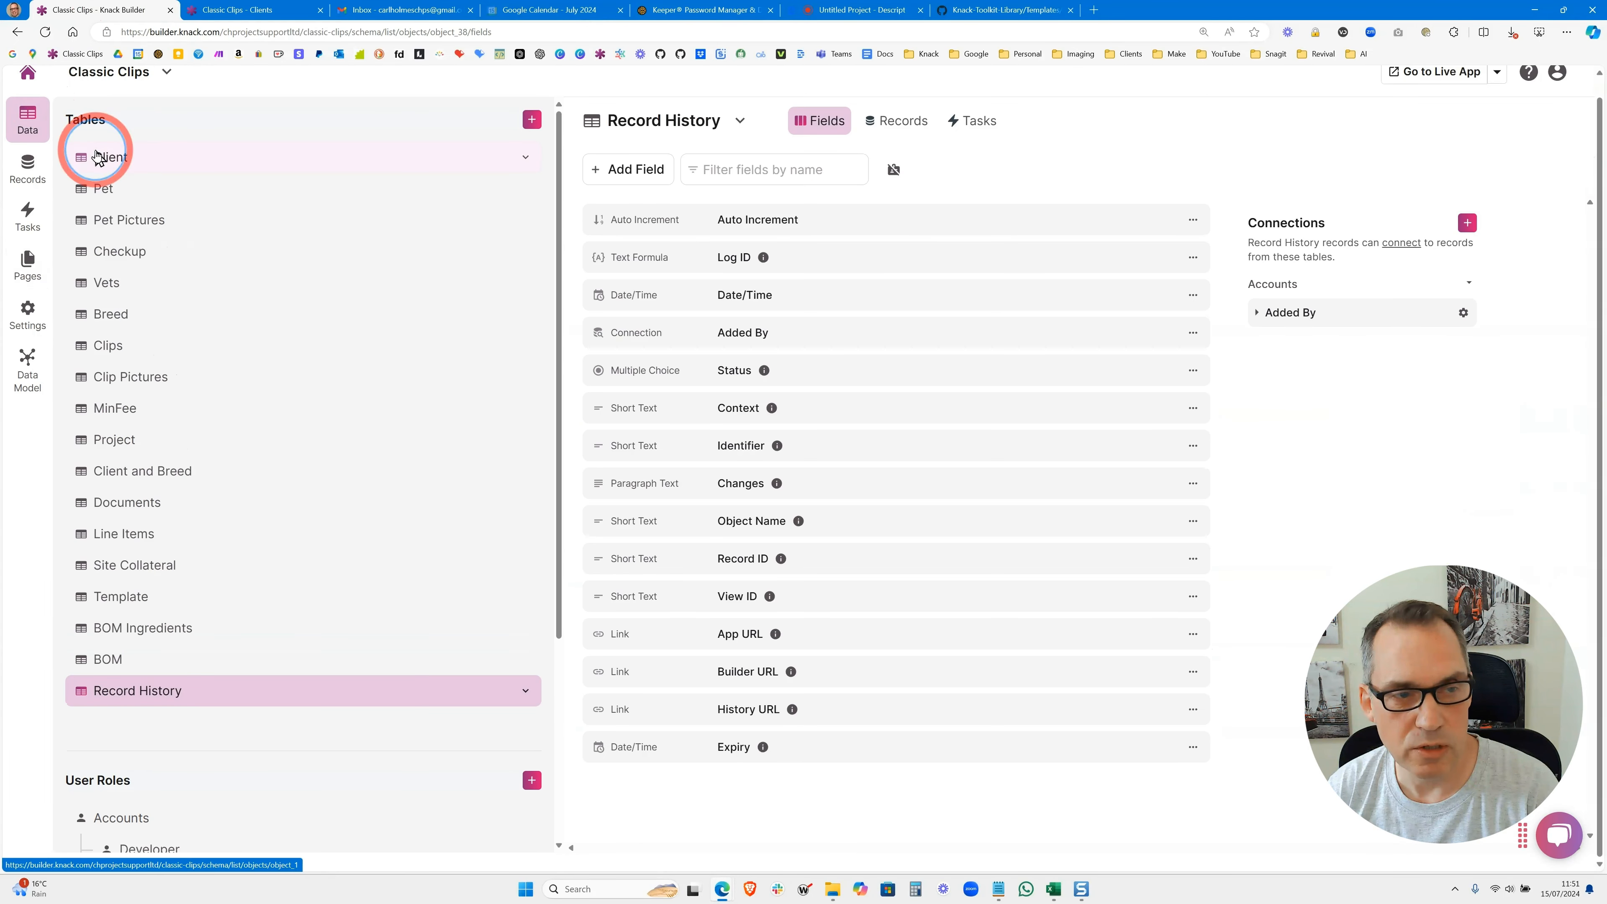
{"action": "left_click", "coordinate": [892, 170]}
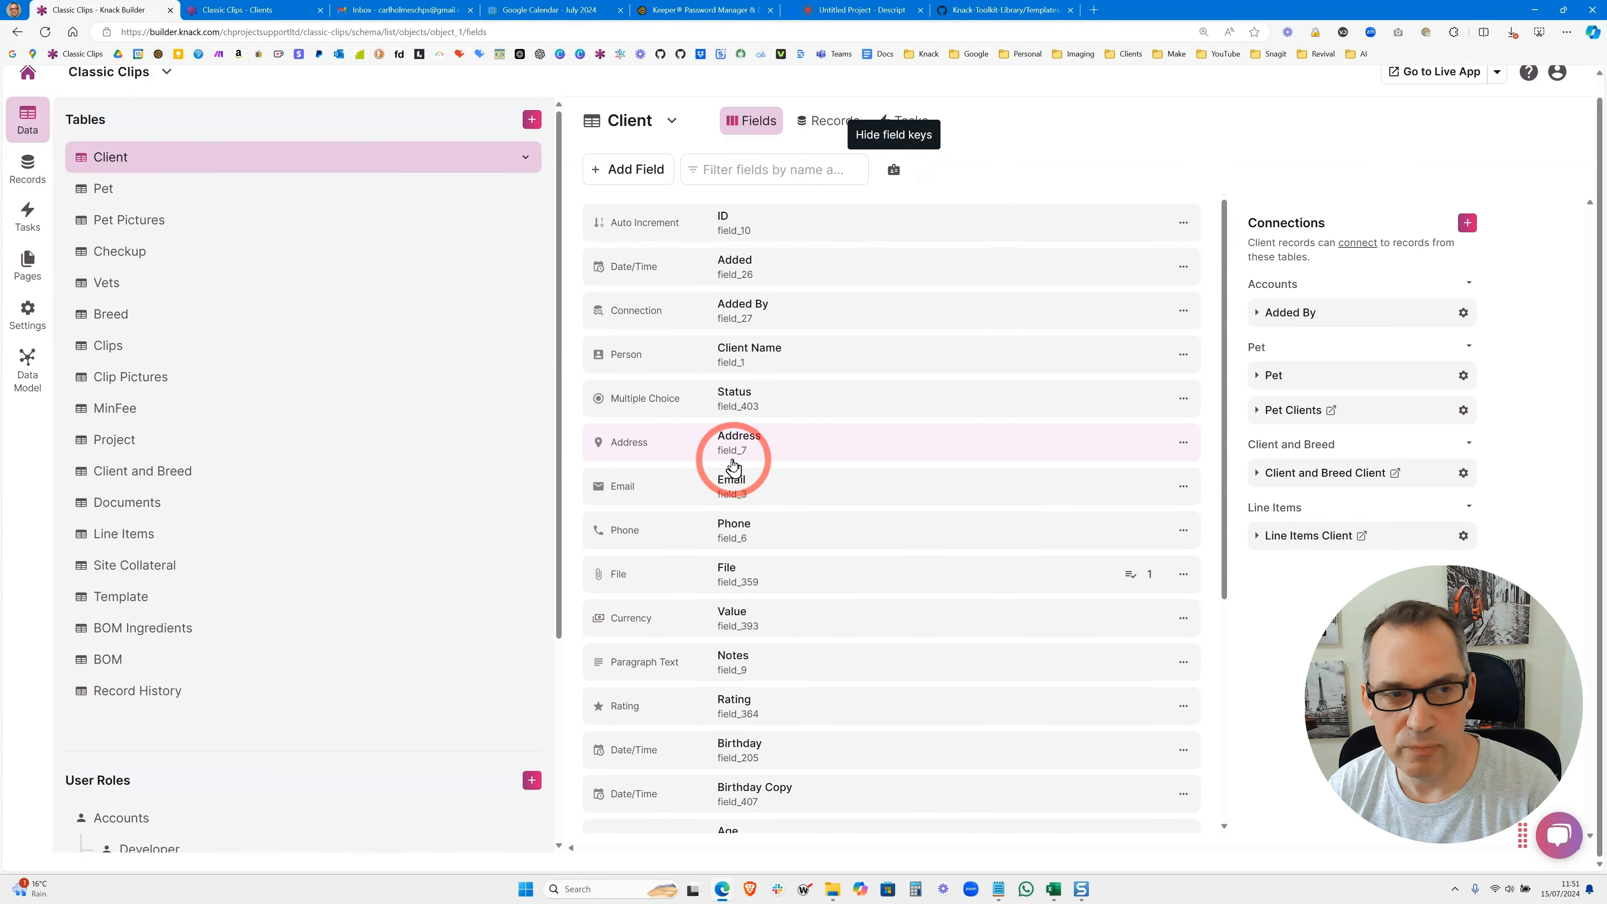
Back in the live app, change the last digit of the first client's phone number and submit the form
{"action": "left_click", "coordinate": [238, 10]}
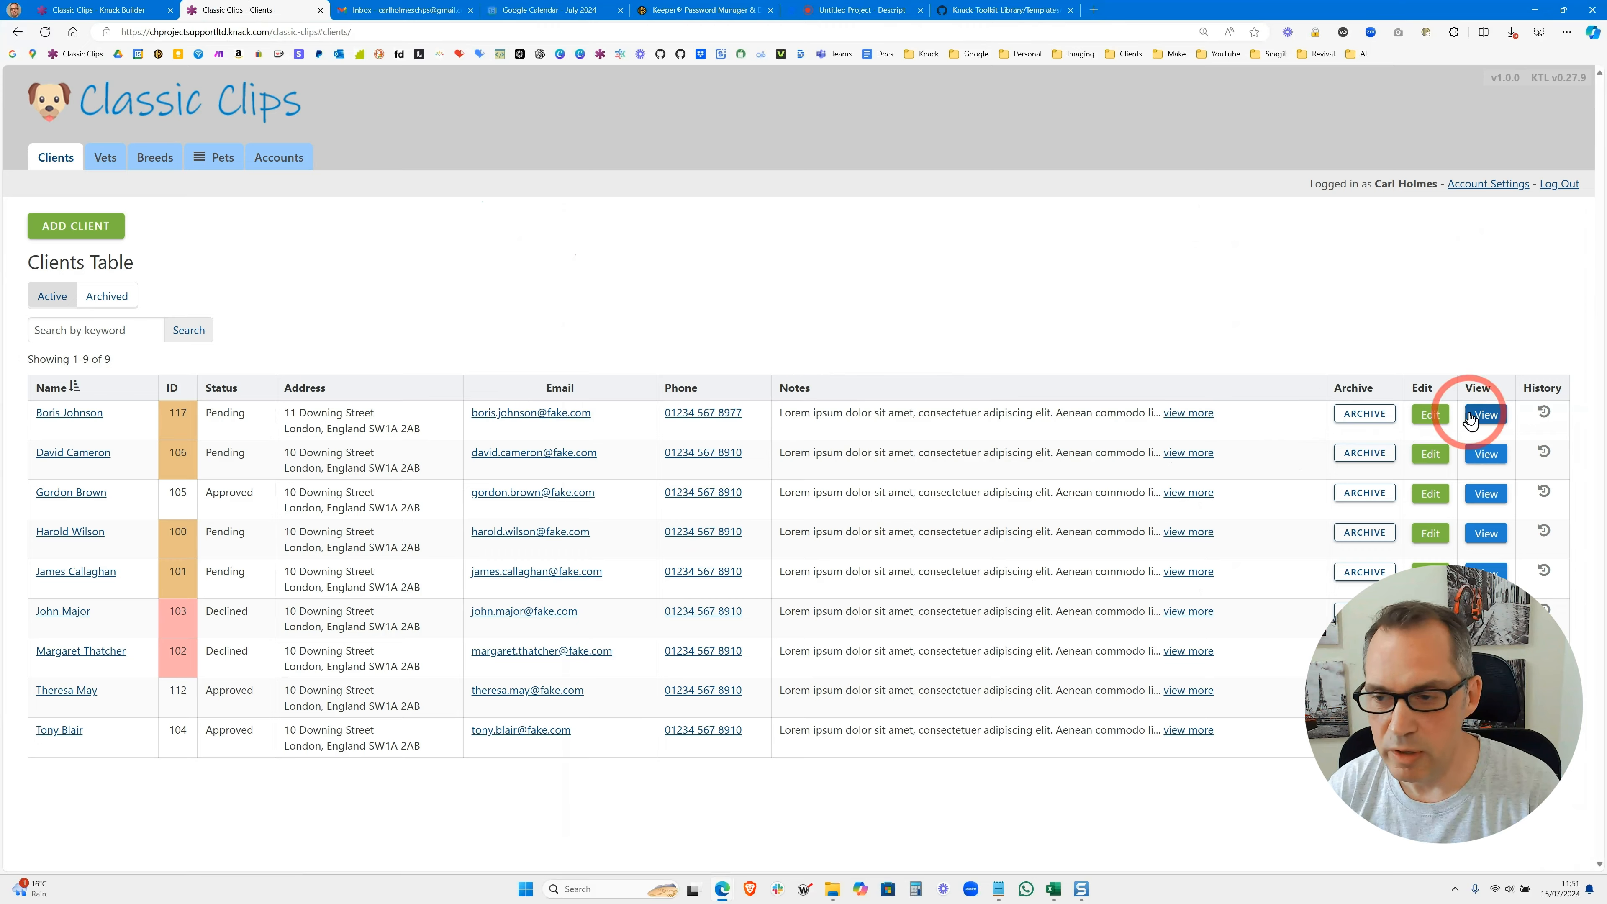
{"action": "left_click", "coordinate": [1430, 414]}
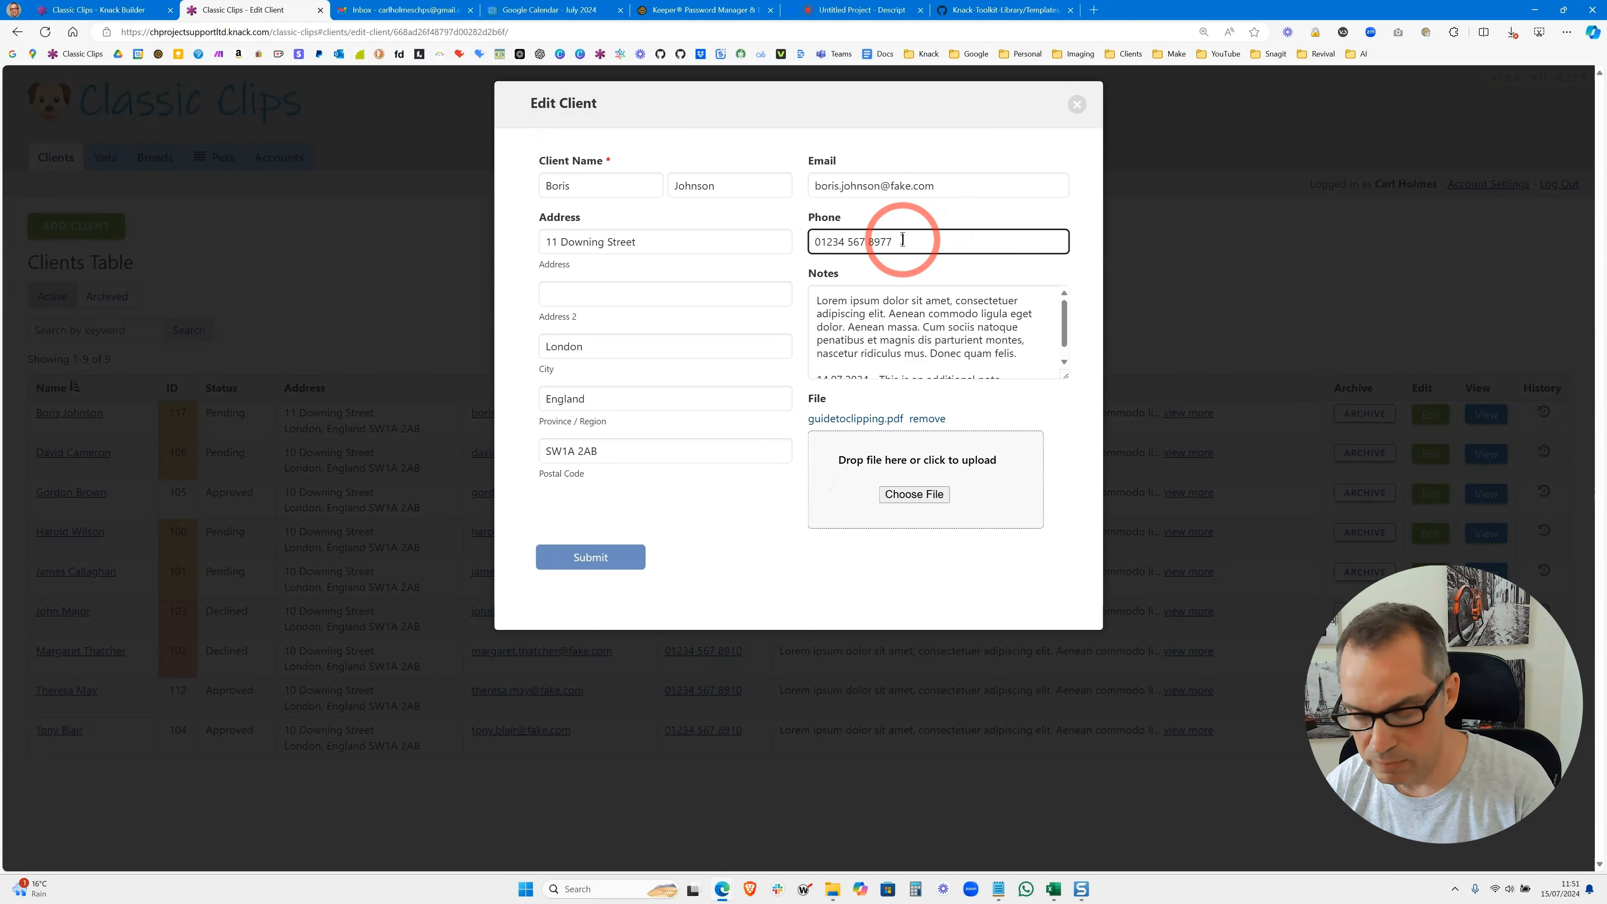
{"action": "type", "text": "7"}
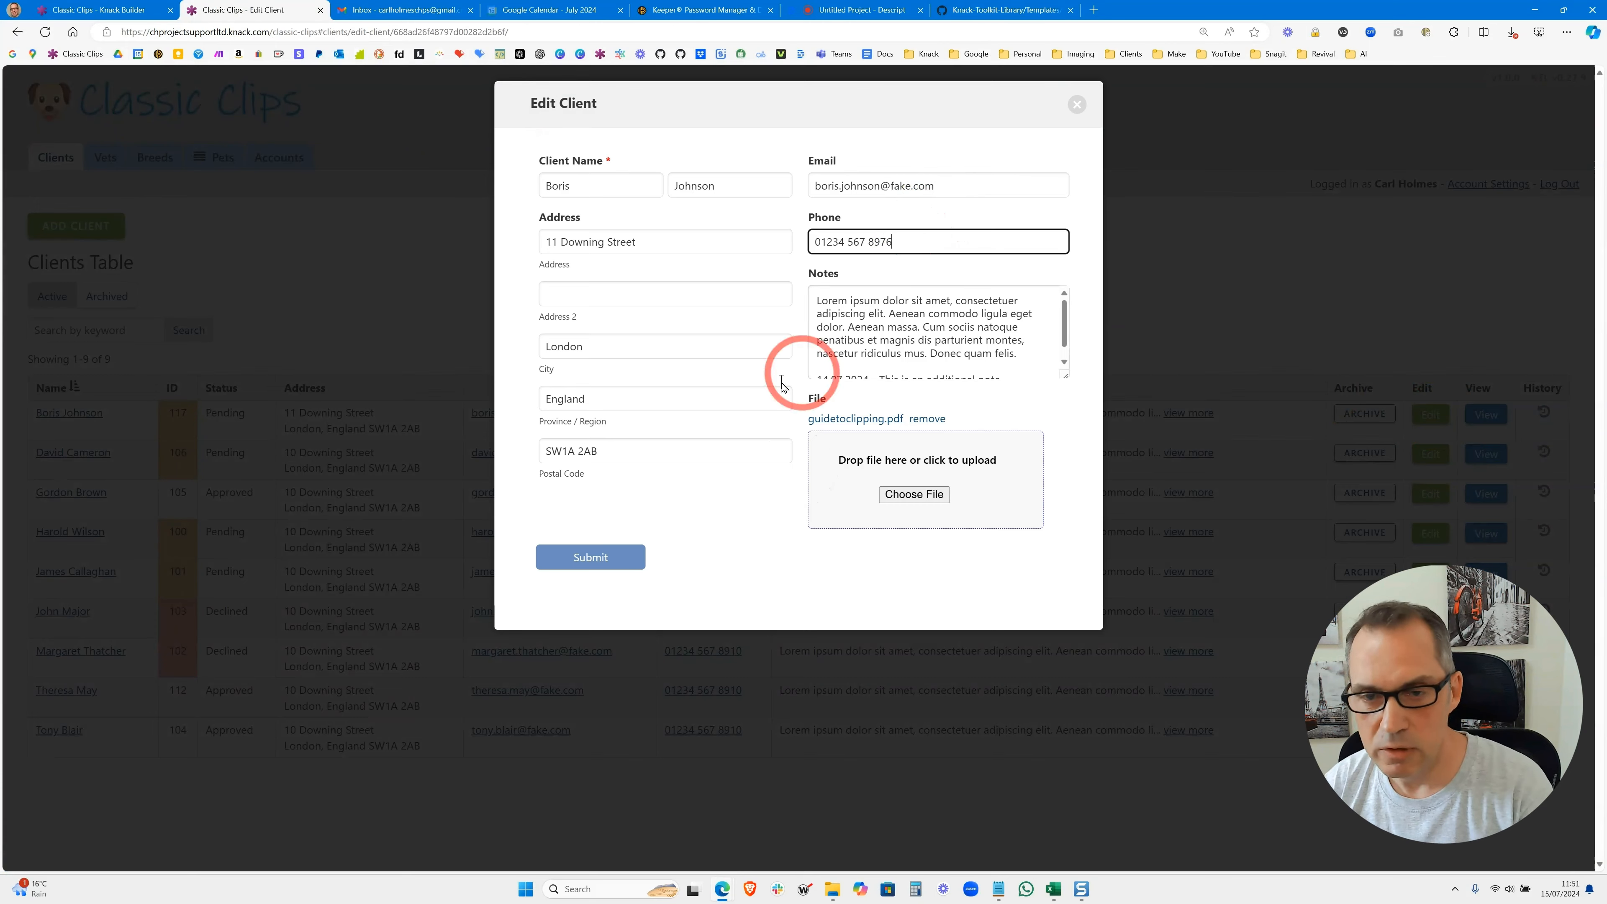
{"action": "left_click", "coordinate": [574, 554]}
Check the first client's record history for the phone number's before and after values
{"action": "left_click", "coordinate": [1544, 412]}
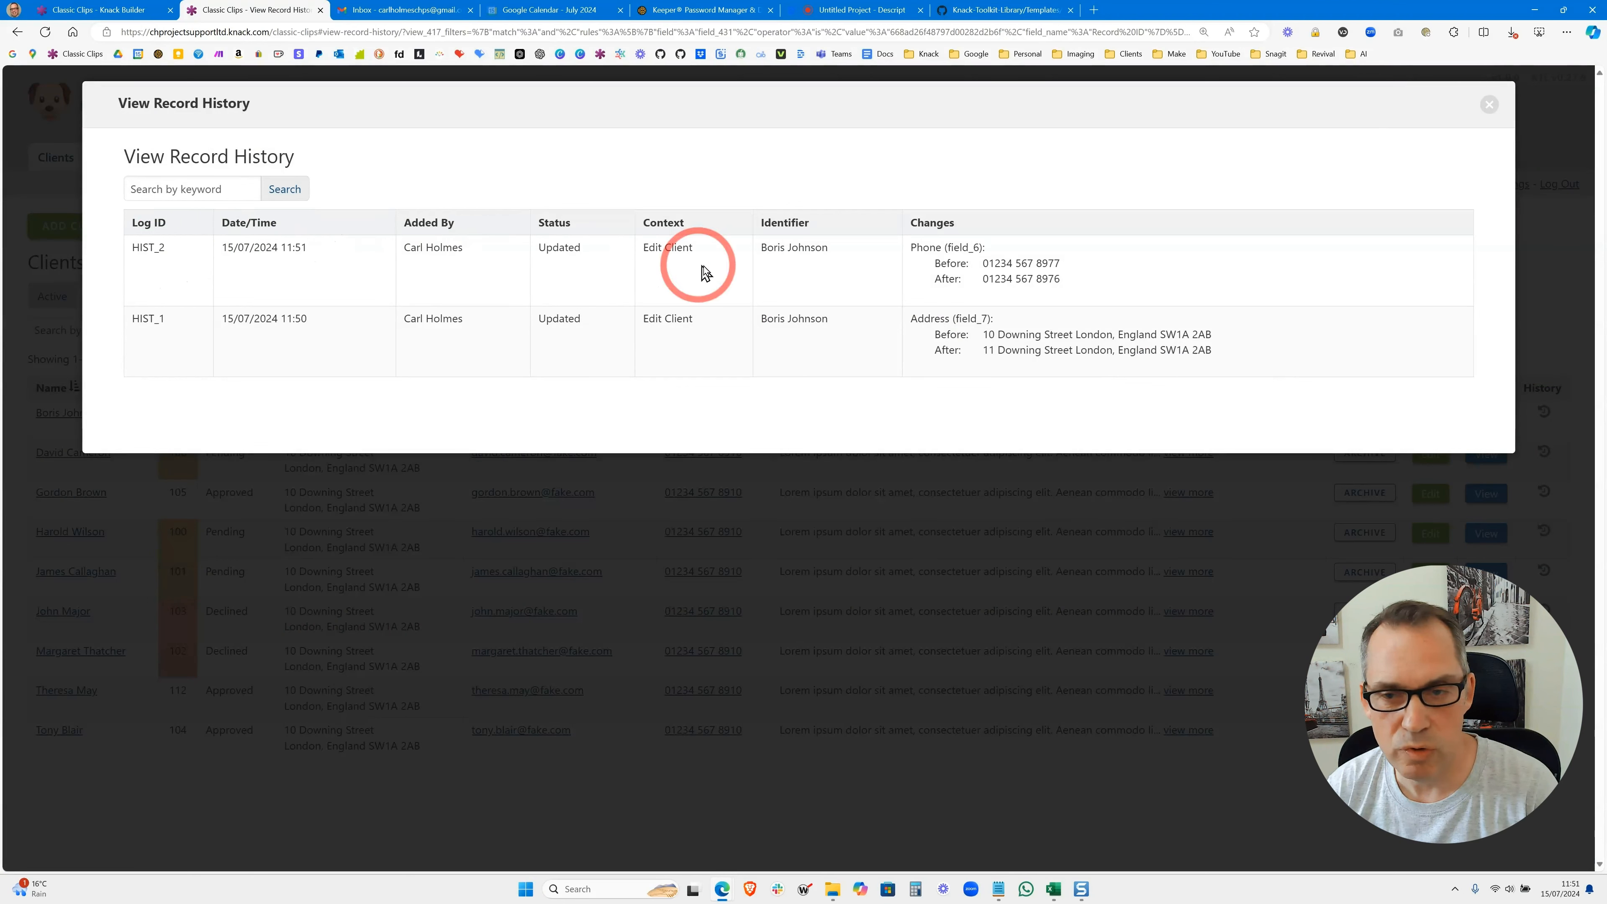
{"action": "left_click_drag", "start_coordinate": [918, 267], "coordinate": [1058, 295]}
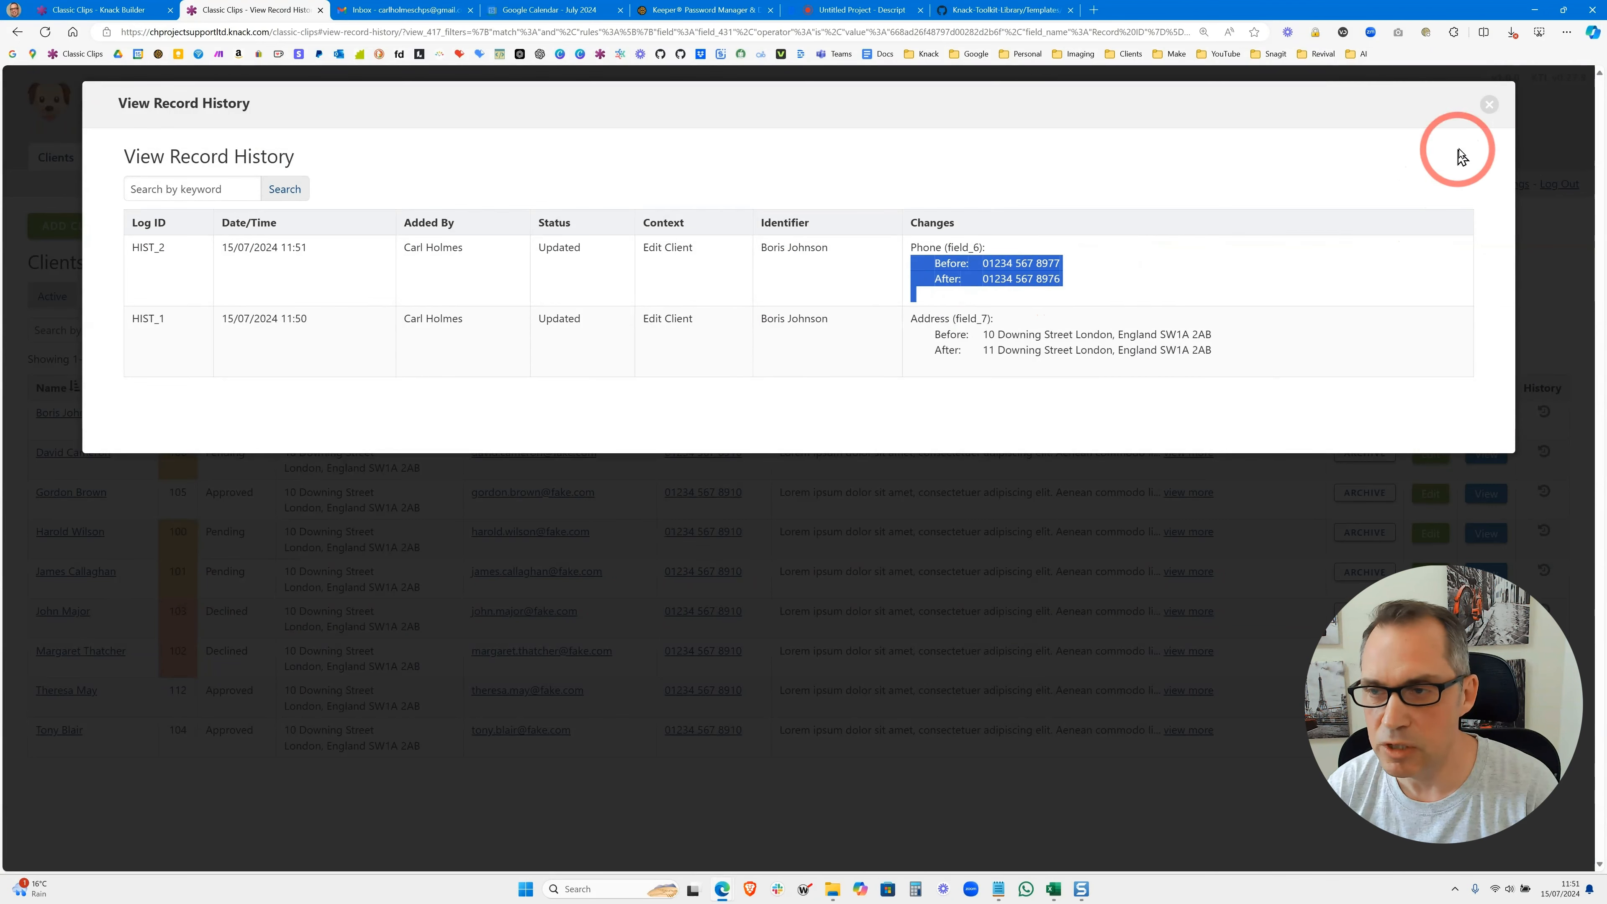
{"action": "left_click", "coordinate": [1489, 104]}
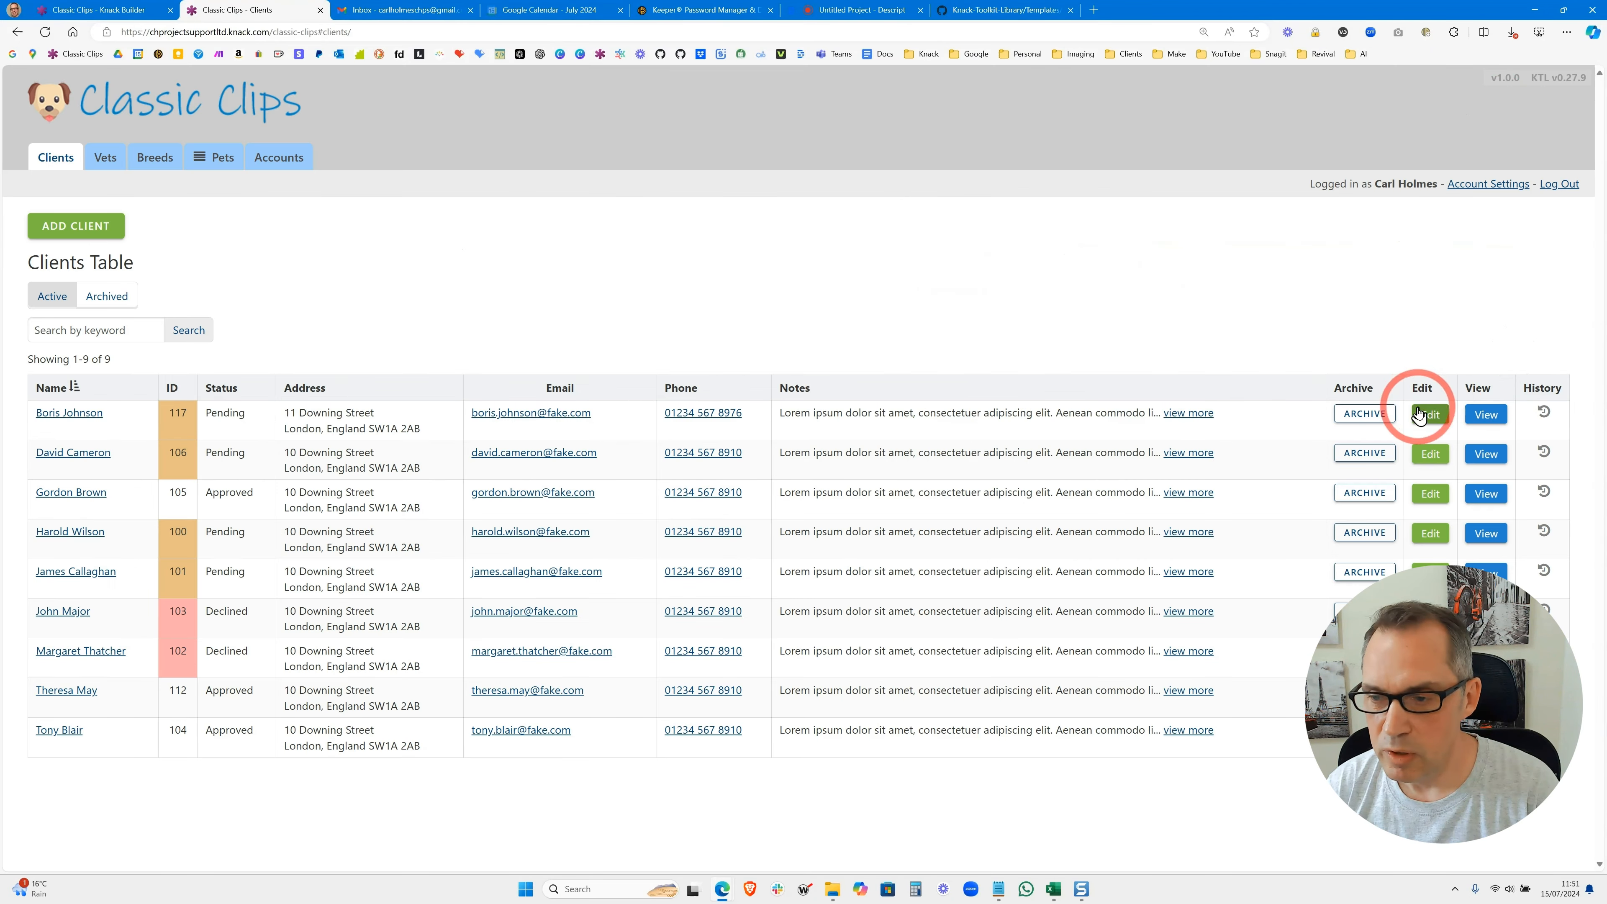
Replace the first client's attached file with termsofbusiness.pdf and submit the form
{"action": "left_click", "coordinate": [1419, 414]}
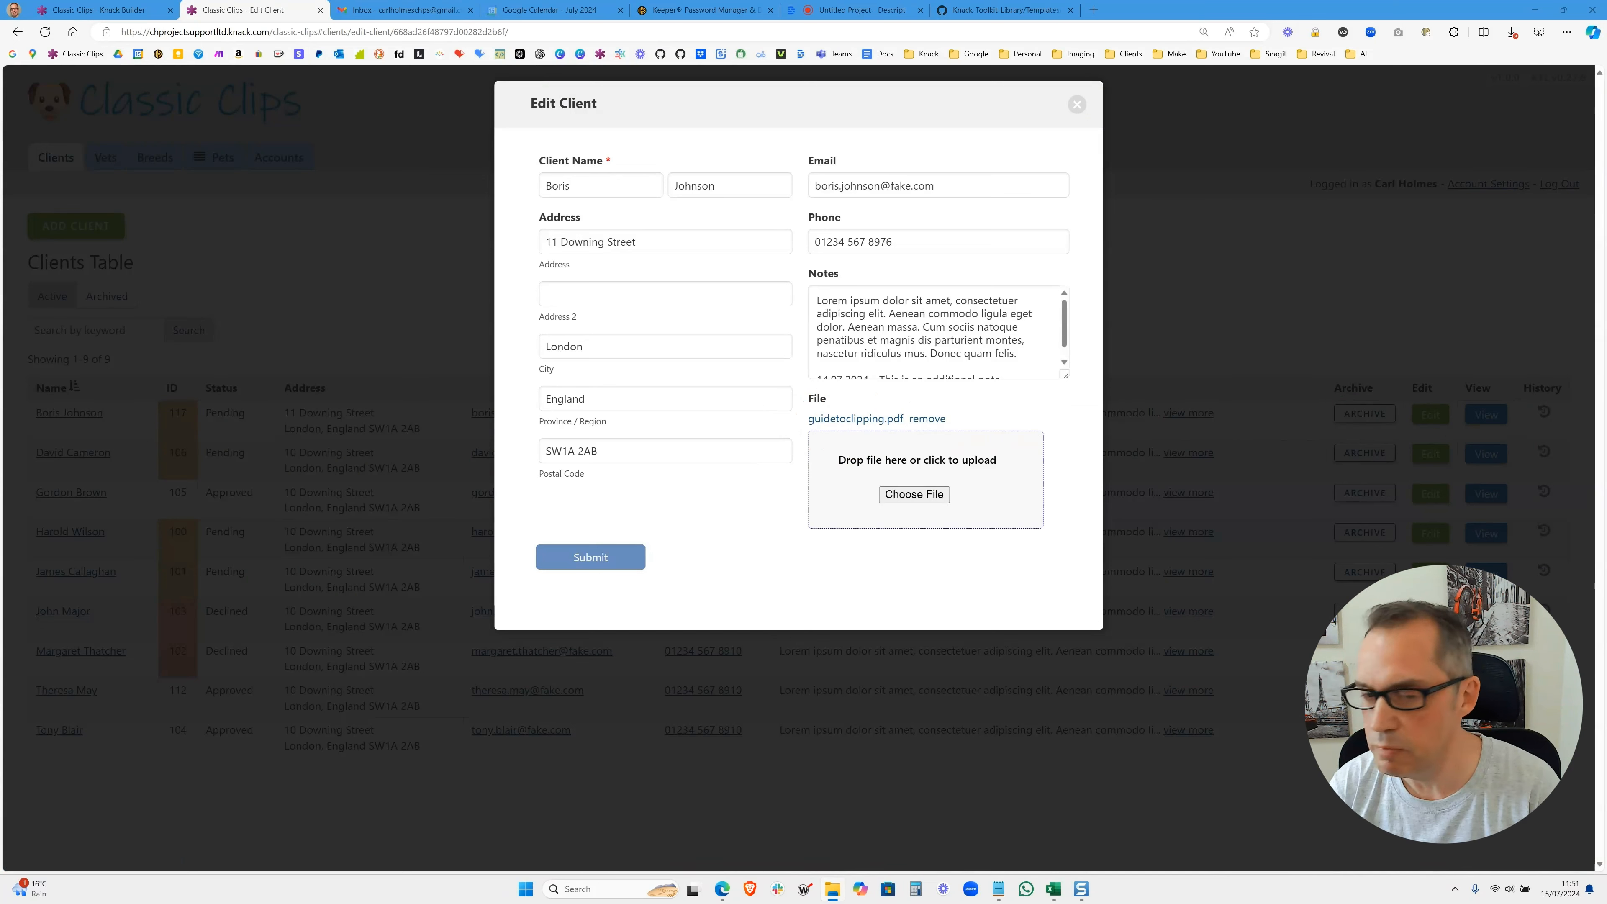
{"action": "left_click_drag", "start_coordinate": [1026, 500], "coordinate": [925, 495]}
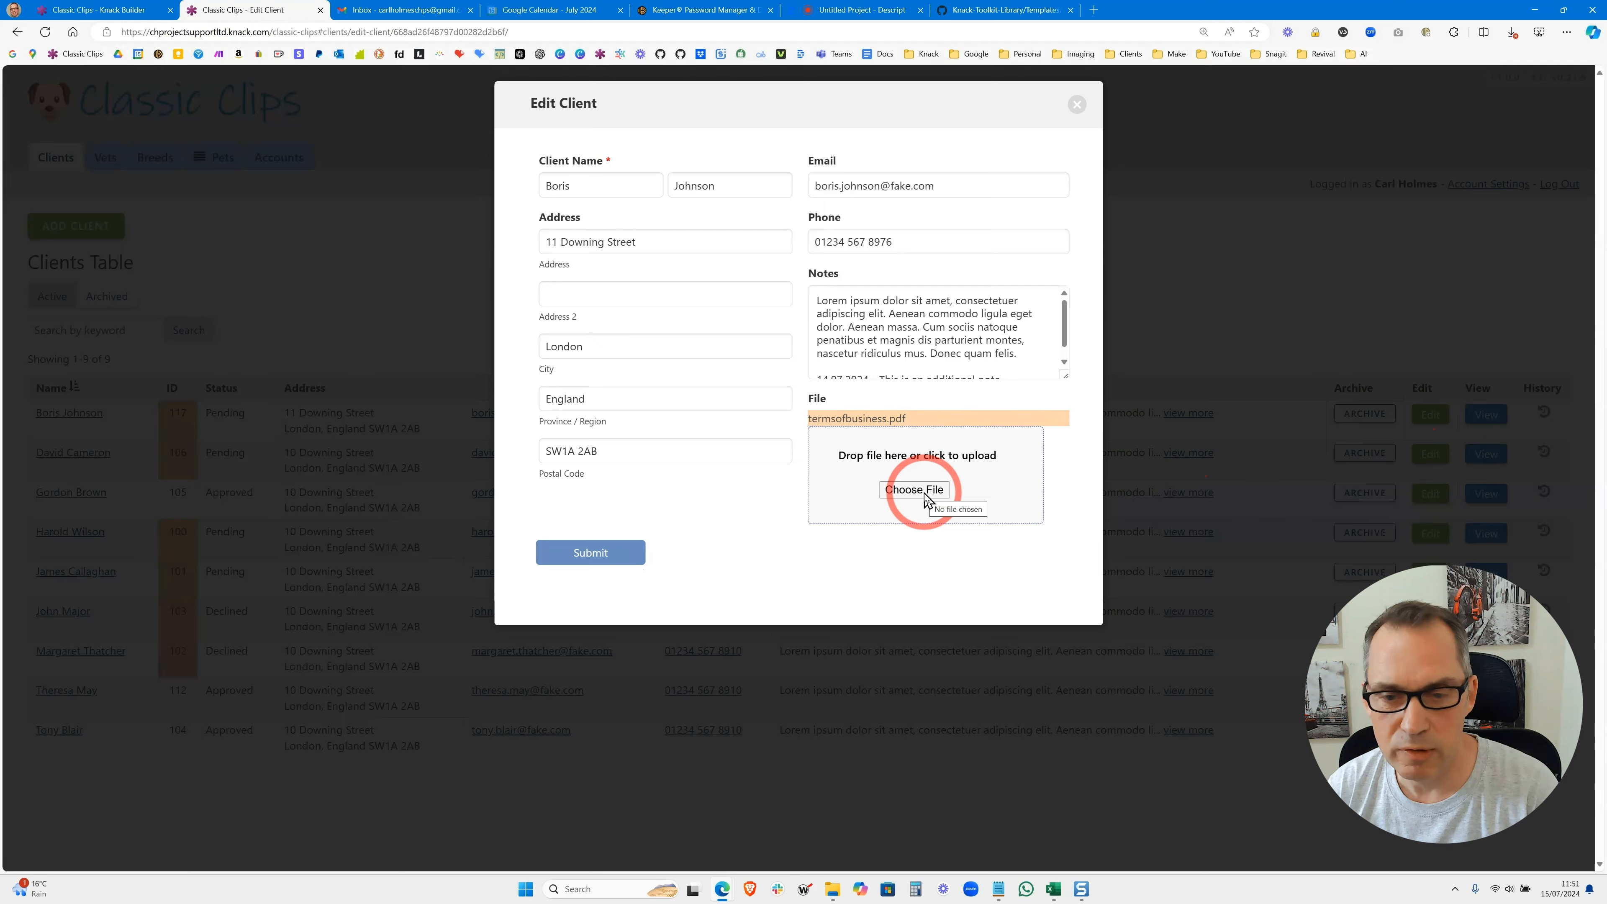
{"action": "left_click", "coordinate": [613, 554]}
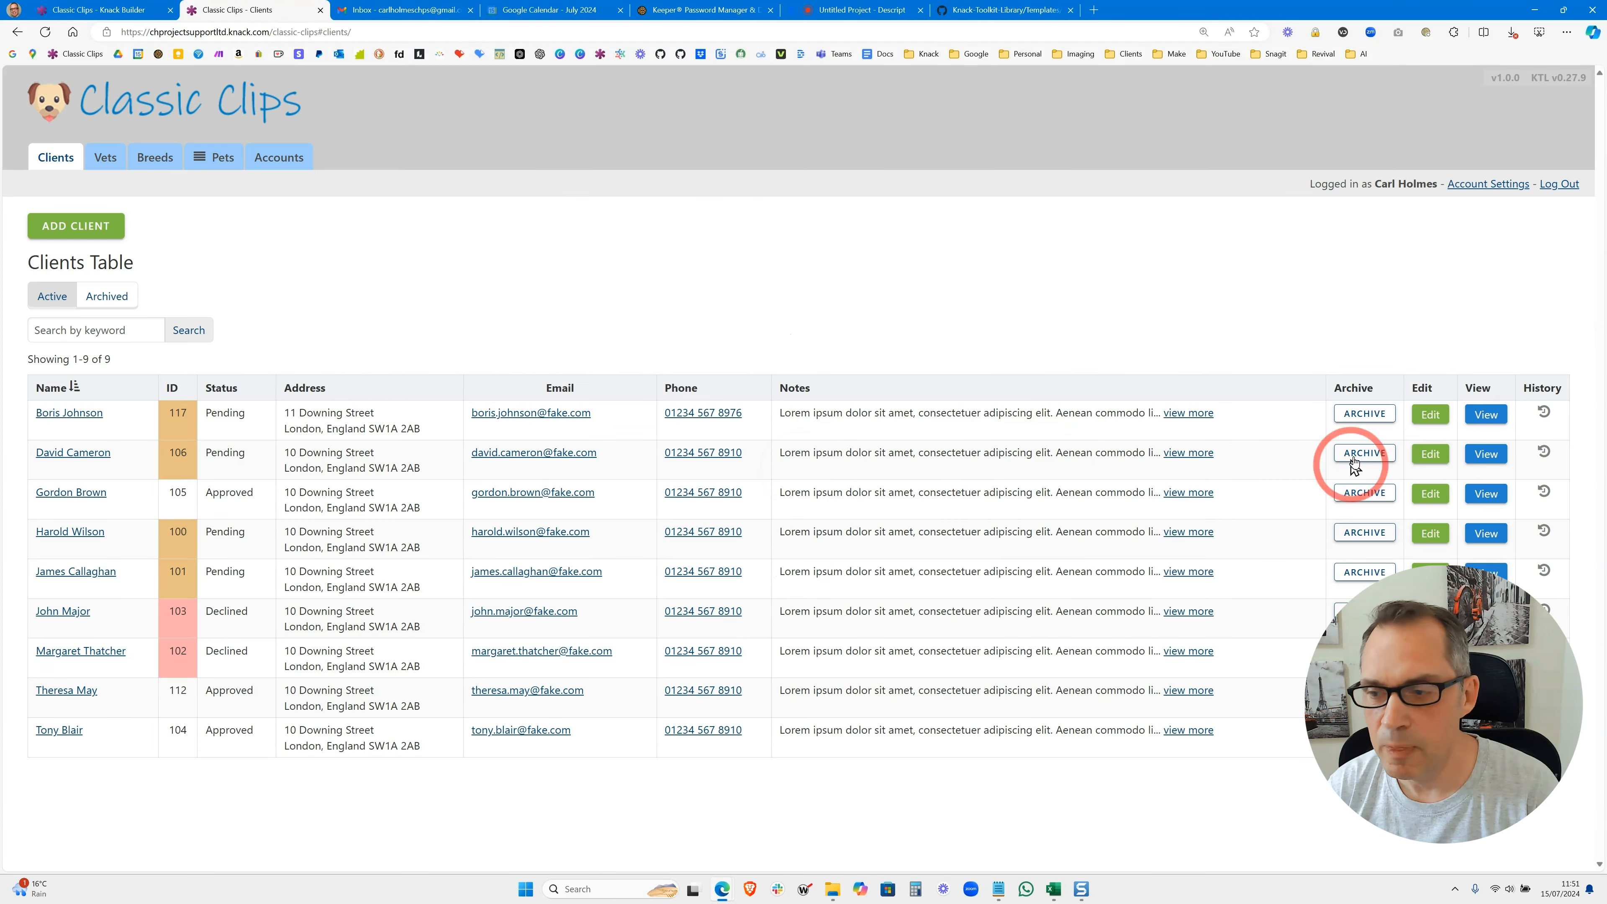
Examine the file change in the first client's record history, comparing the before and after file names
{"action": "left_click", "coordinate": [1544, 415]}
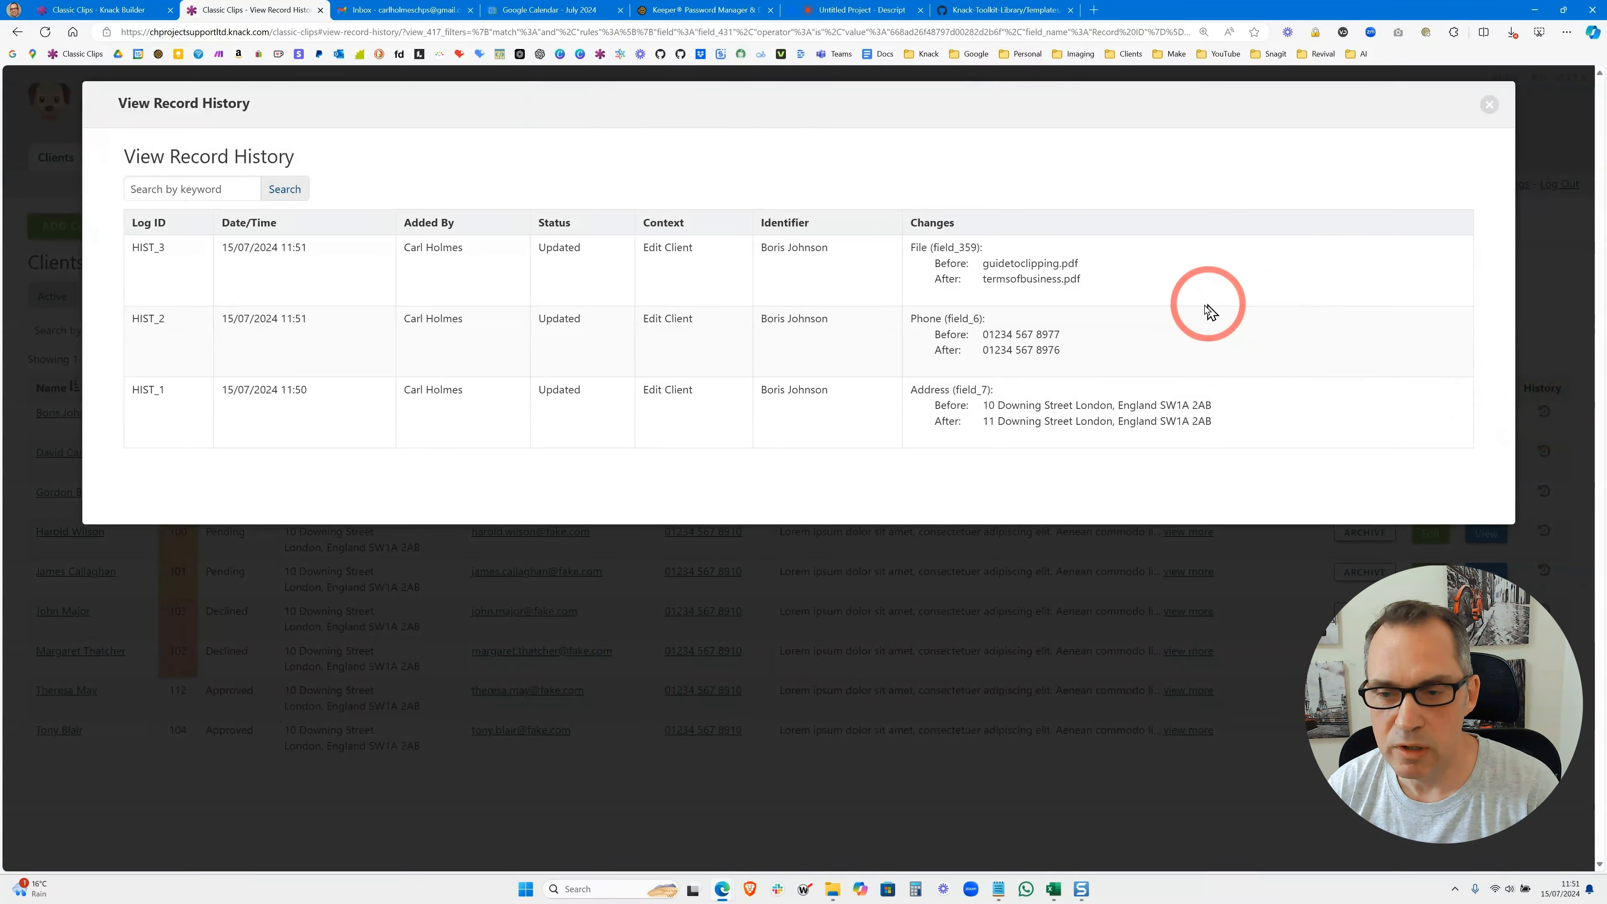
{"action": "left_click_drag", "start_coordinate": [1000, 265], "coordinate": [1083, 265]}
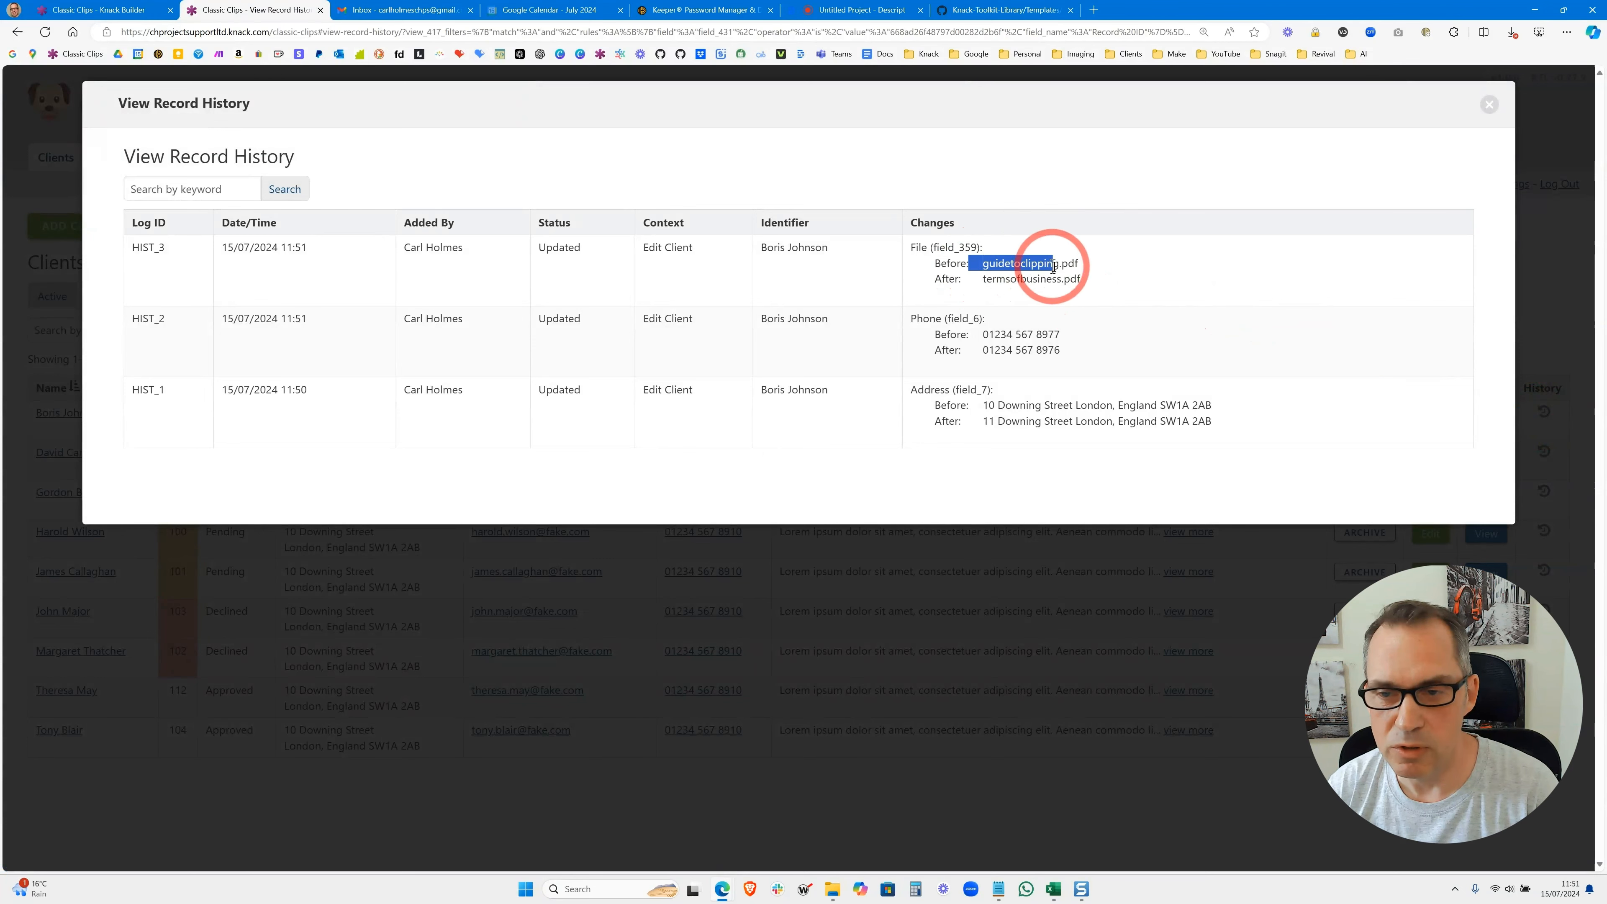
{"action": "left_click_drag", "start_coordinate": [982, 279], "coordinate": [1065, 284]}
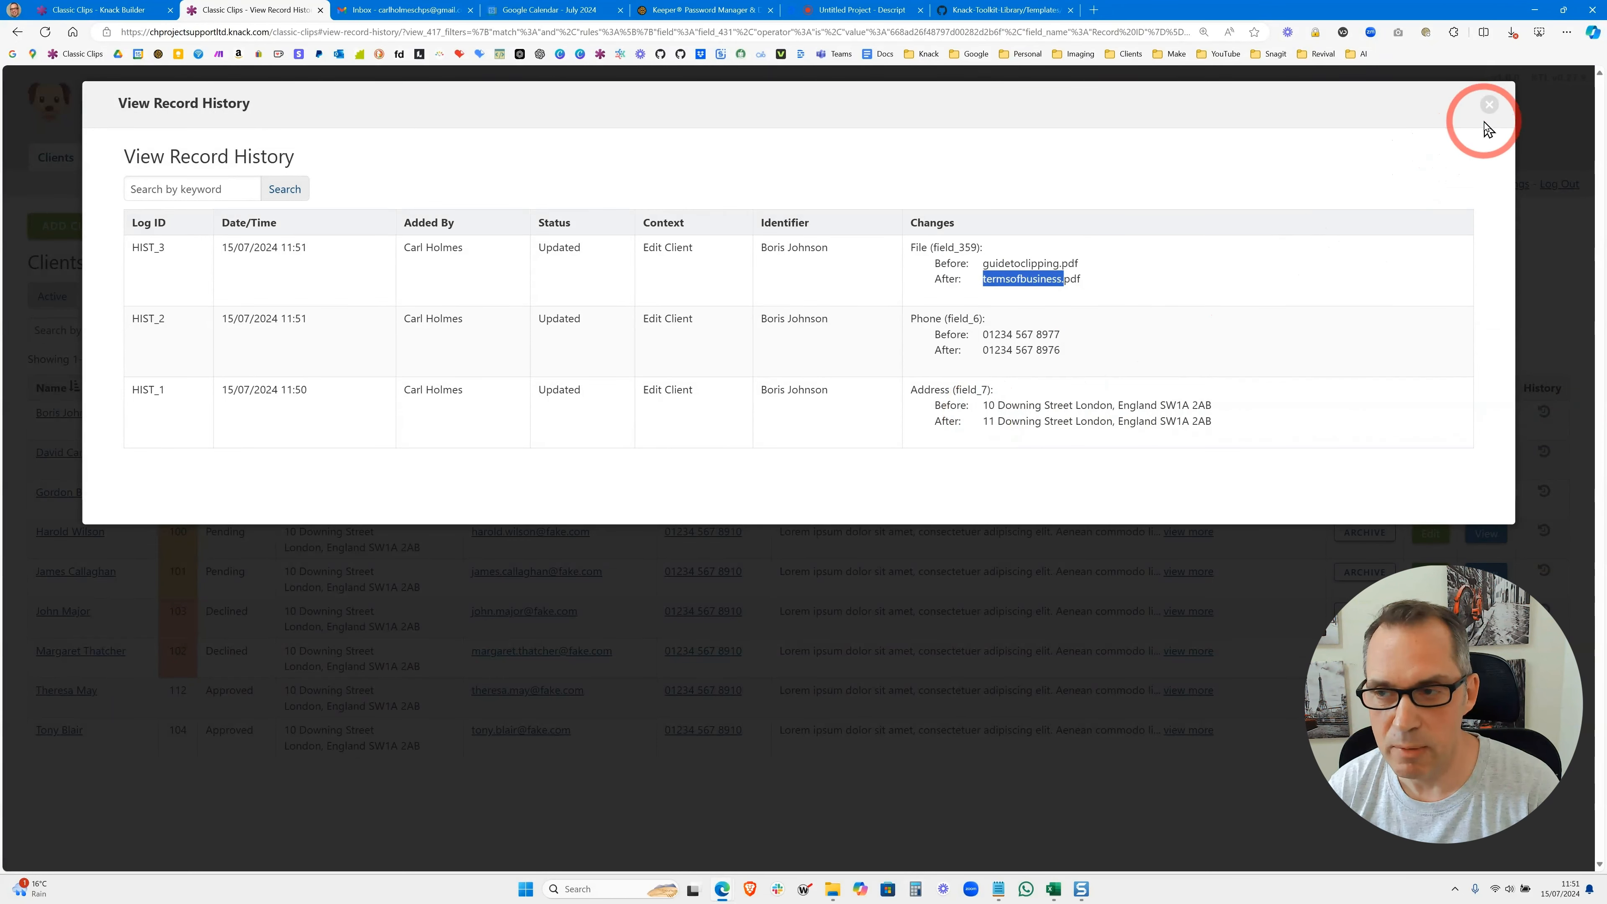
{"action": "left_click", "coordinate": [1488, 105]}
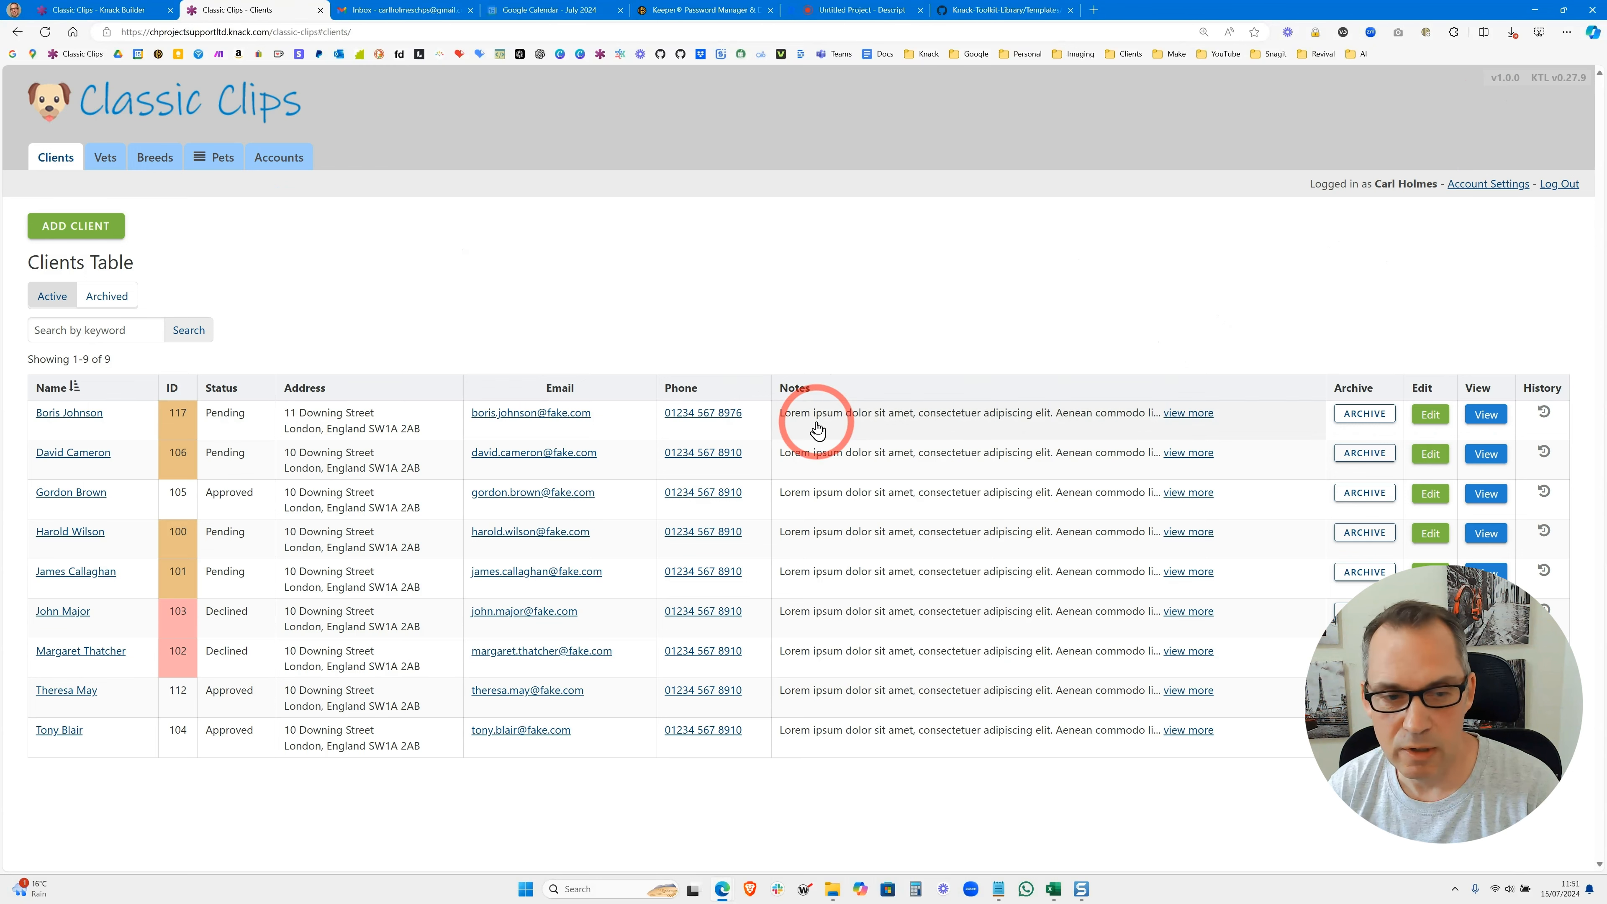